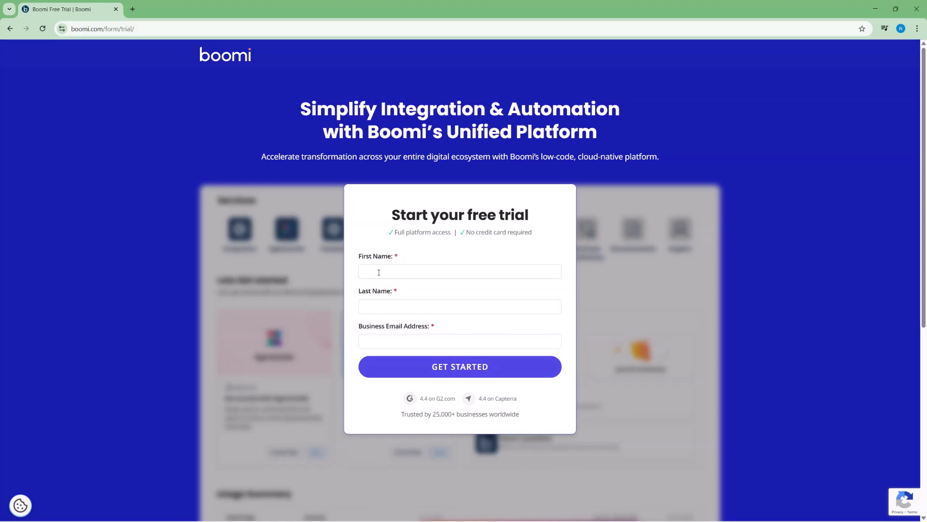
Step: Enter the first name, last name and business email, then submit the form's first step
type("John")
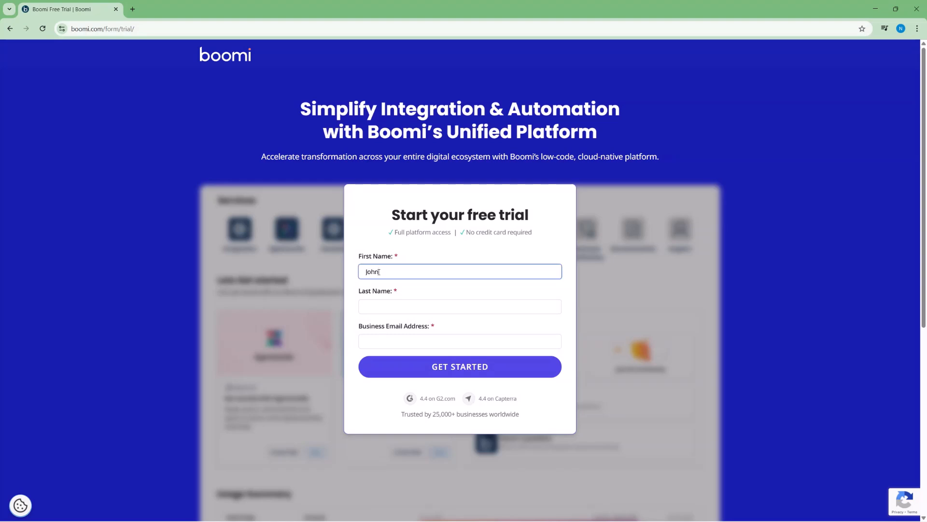
key("Tab")
type("Smith")
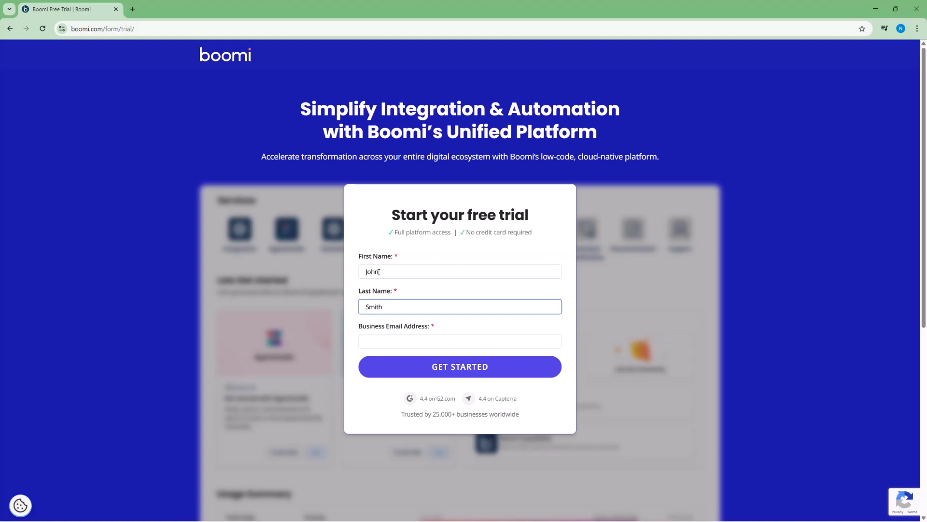
left_click(373, 336)
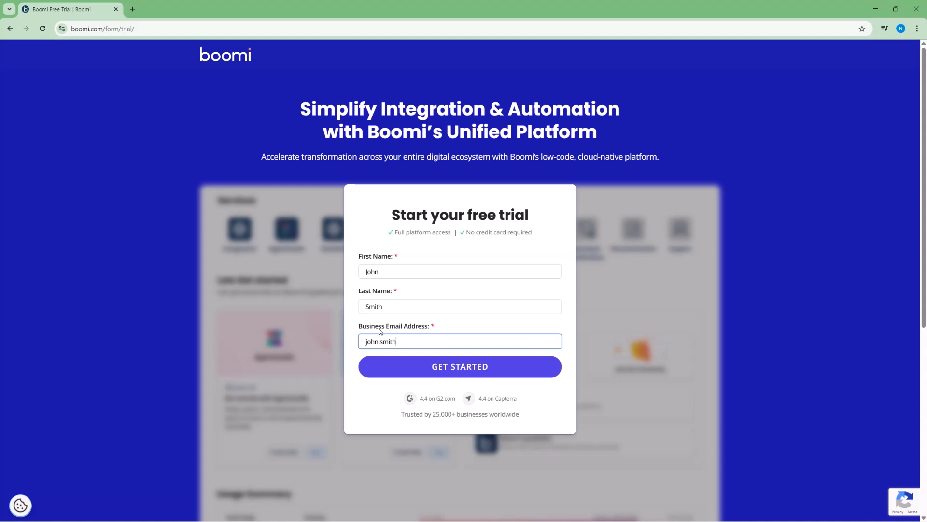
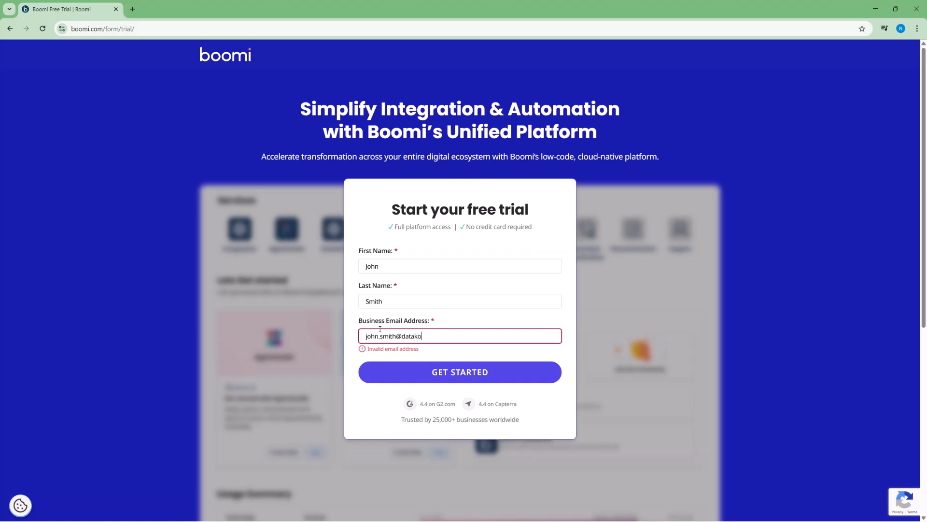
left_click(434, 372)
Step: Enter company Data Koon and job title Integration Manager, then continue
left_click(388, 298)
type("Data Koon")
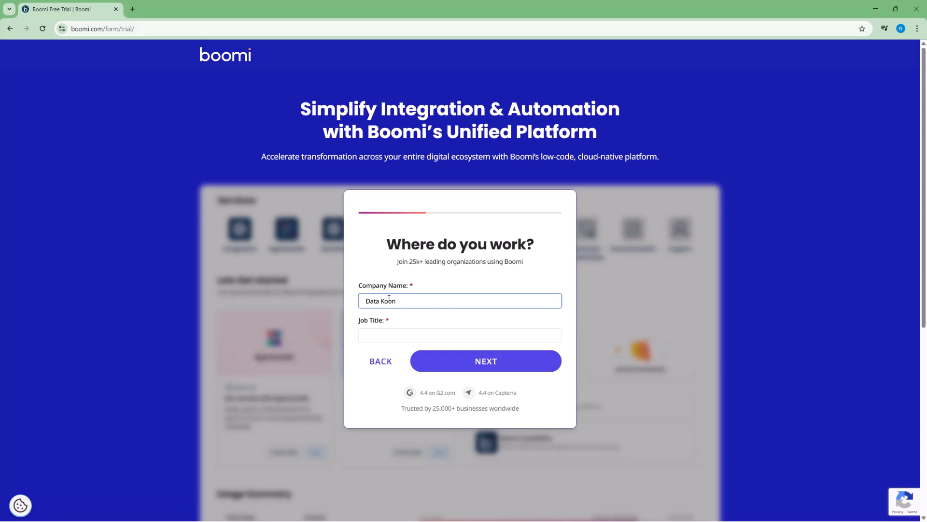
left_click(367, 336)
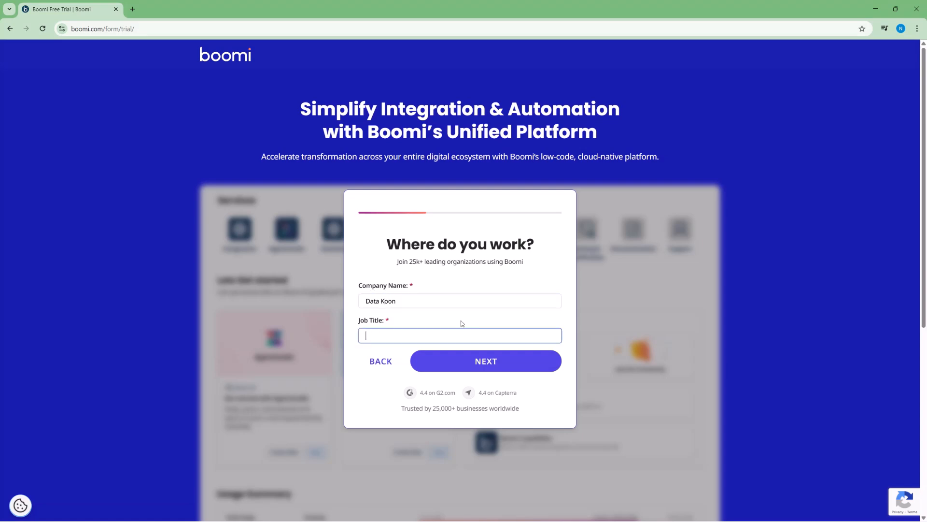
type("Integration Manager")
left_click(450, 368)
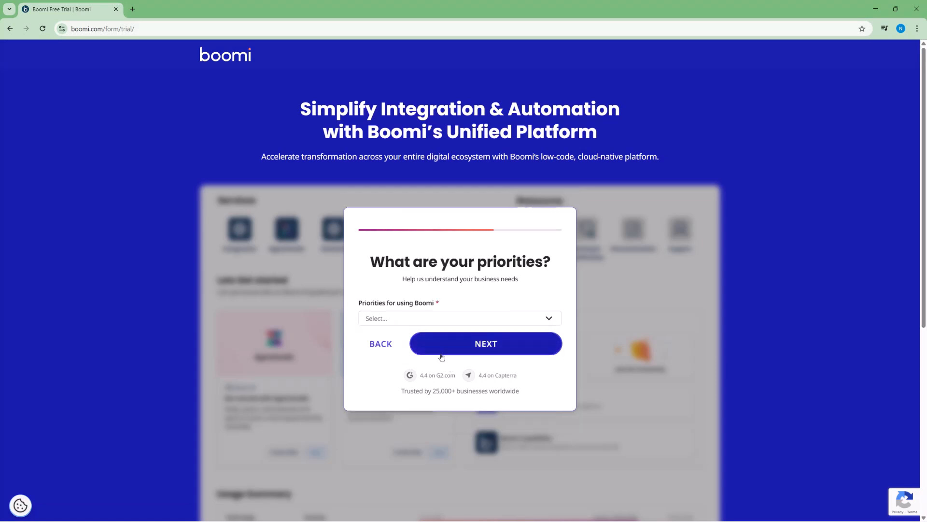
Step: Choose Evaluate Boomi as the priority and advance to the final step
left_click(403, 324)
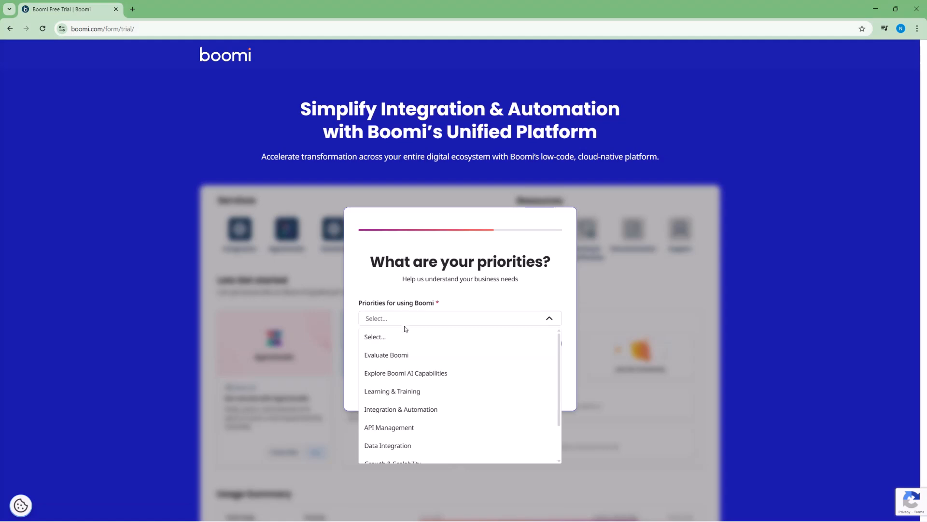
left_click(401, 354)
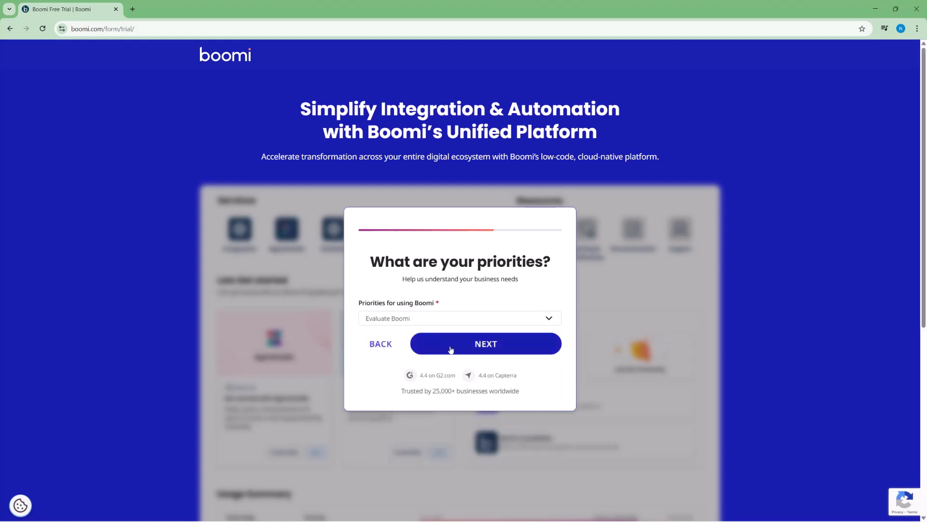
left_click(450, 350)
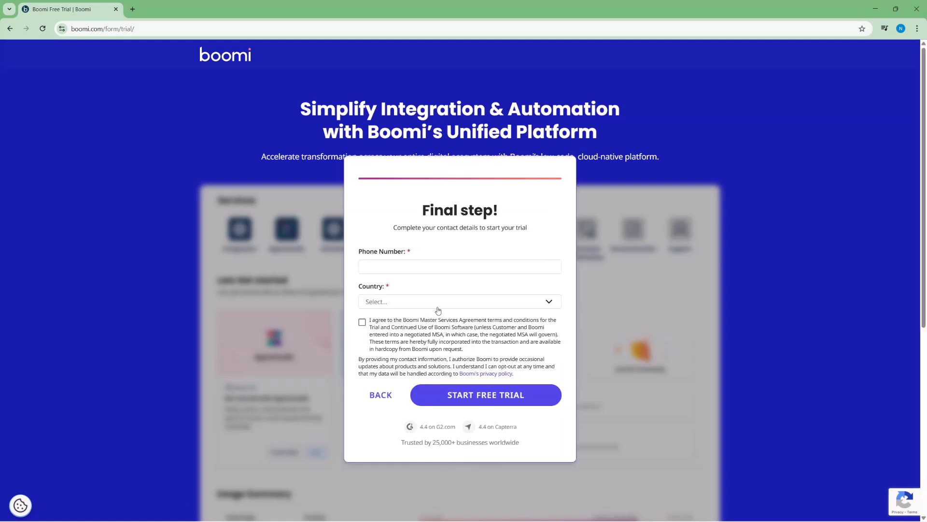
Step: Enter the phone number, choose Germany as country, and tick both consent checkboxes
left_click(404, 266)
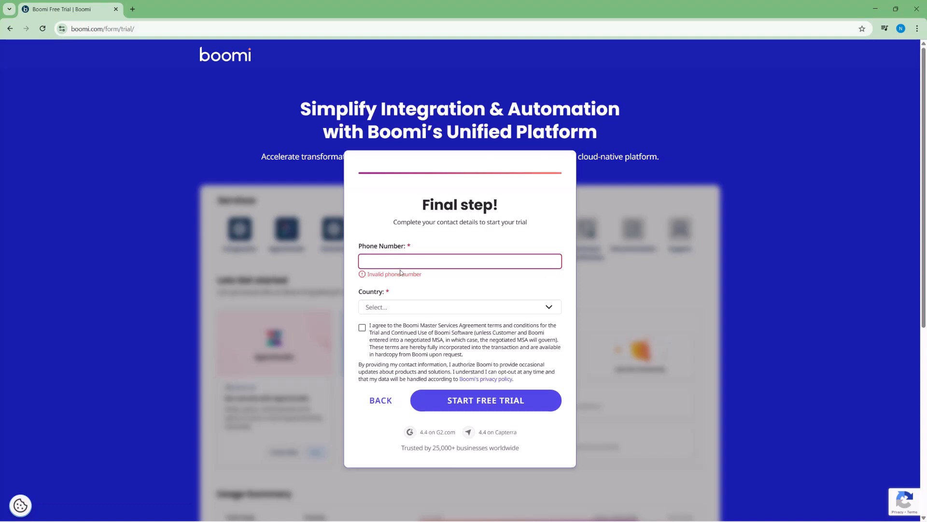
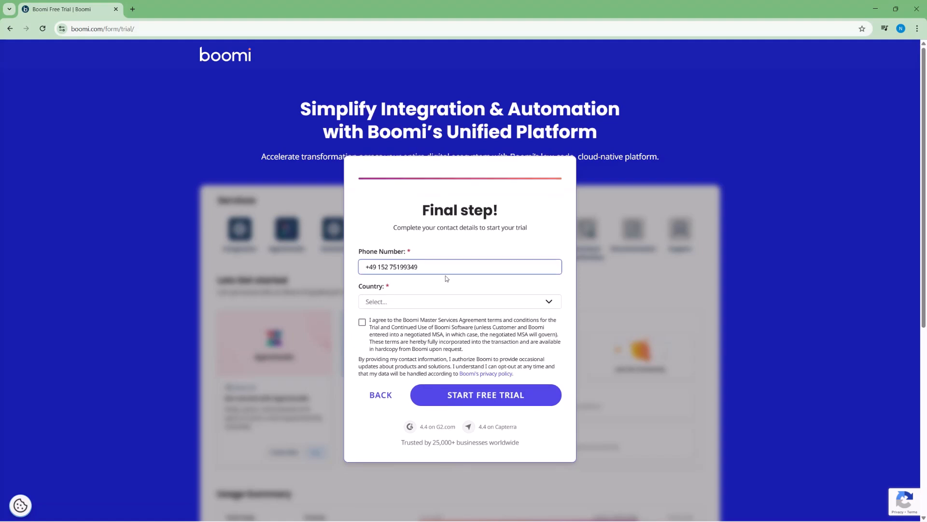
left_click(440, 304)
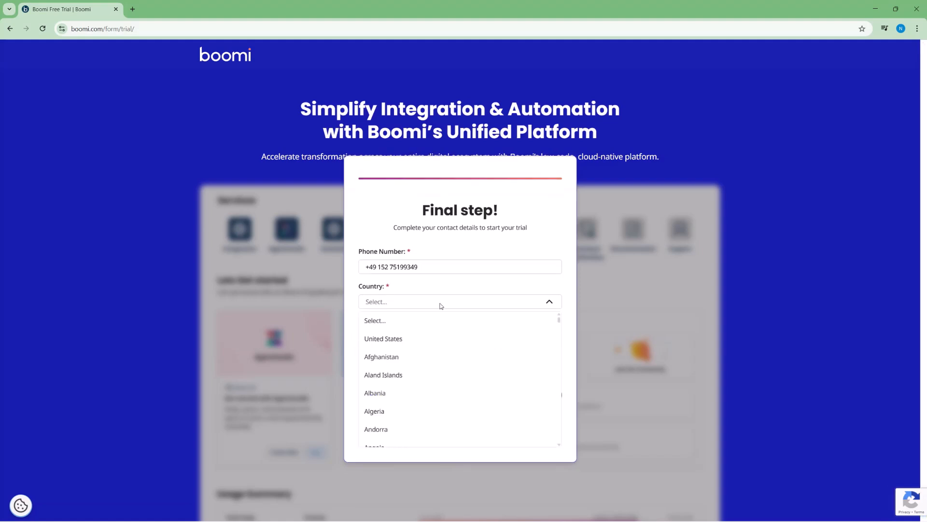
scroll(449, 343, "down", 20)
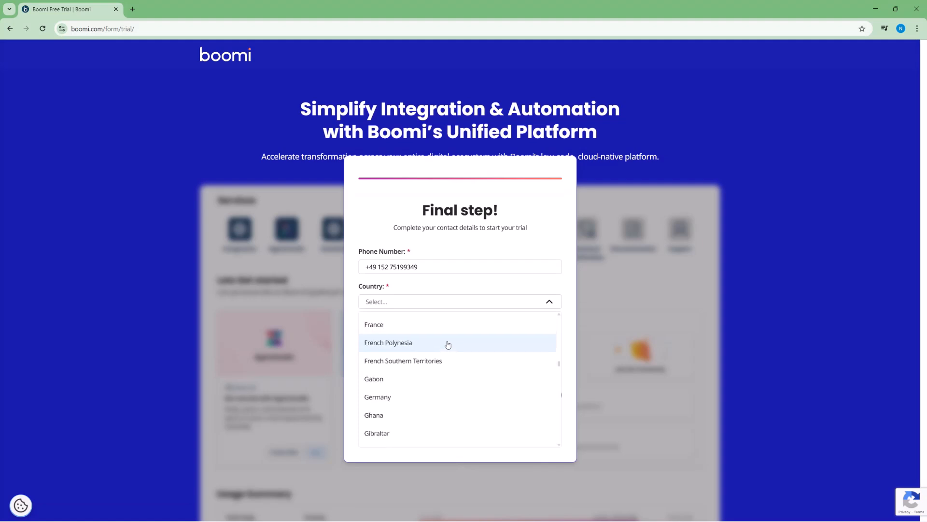
left_click(415, 397)
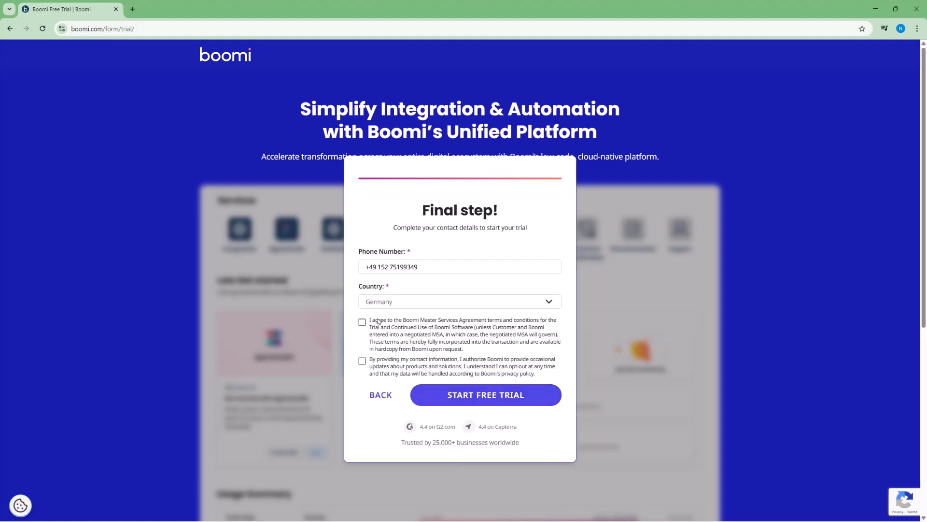
left_click(362, 322)
left_click(363, 361)
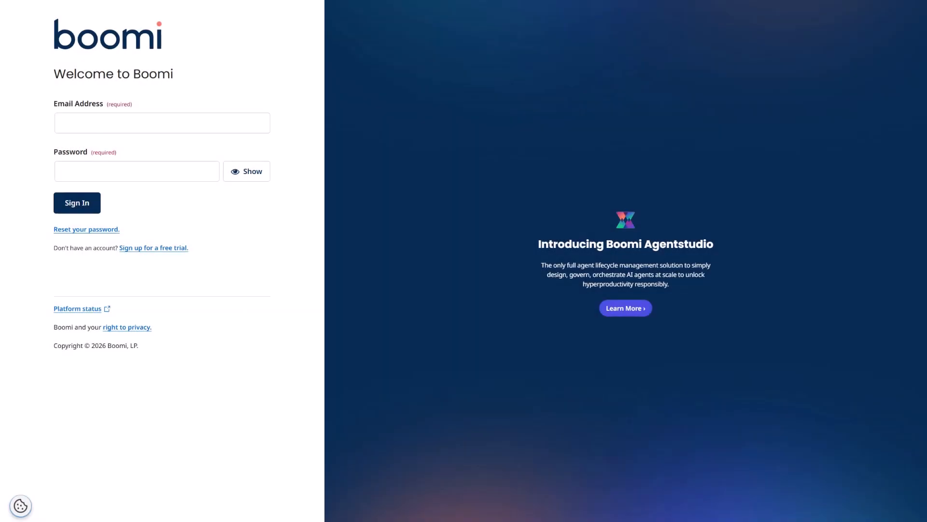
Step: Sign in with the trial account's email address and password
left_click(101, 124)
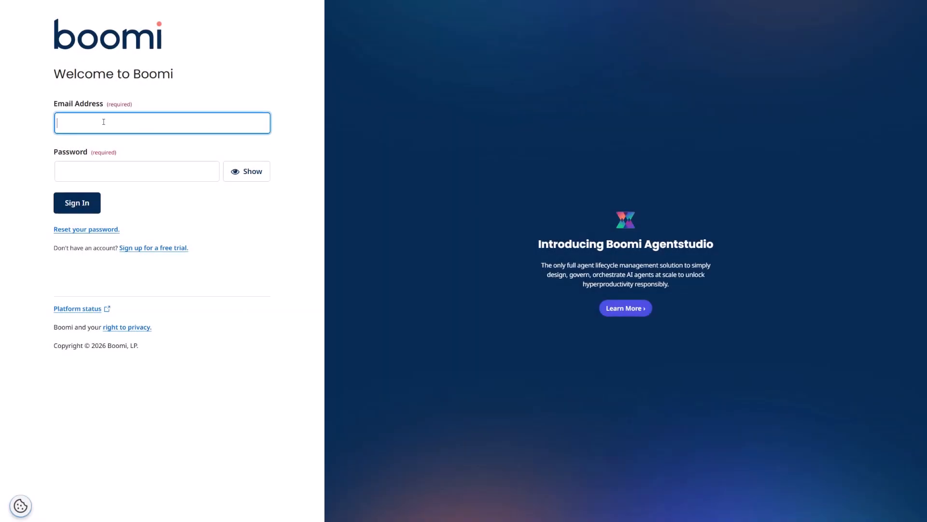
key("Tab")
type("••••••")
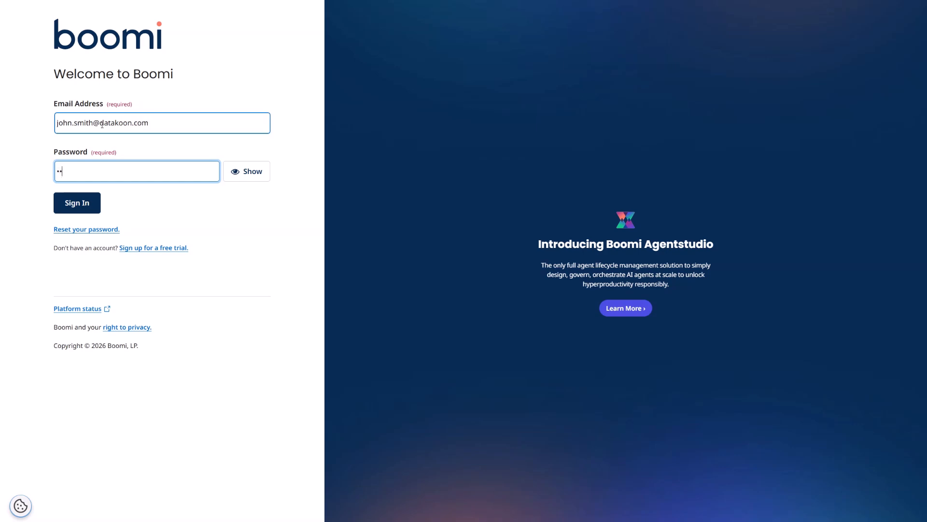
type("•••••")
left_click(76, 203)
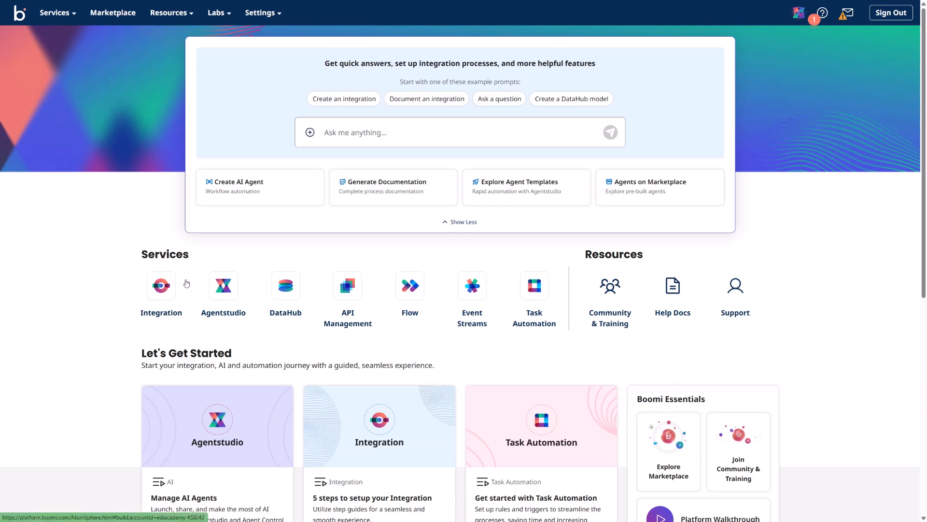
Step: Browse the Services, Resources, Labs and Settings menus, then open Services > Integration
left_click(66, 20)
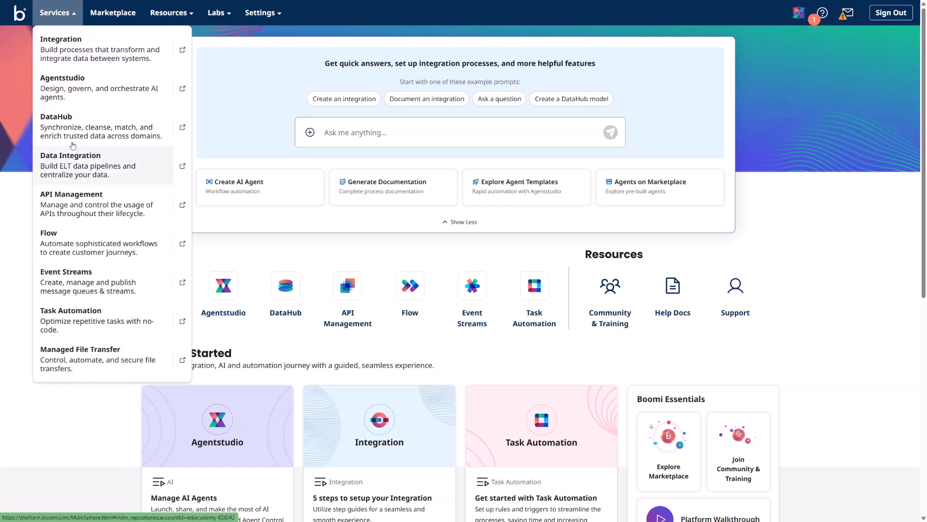
left_click(166, 15)
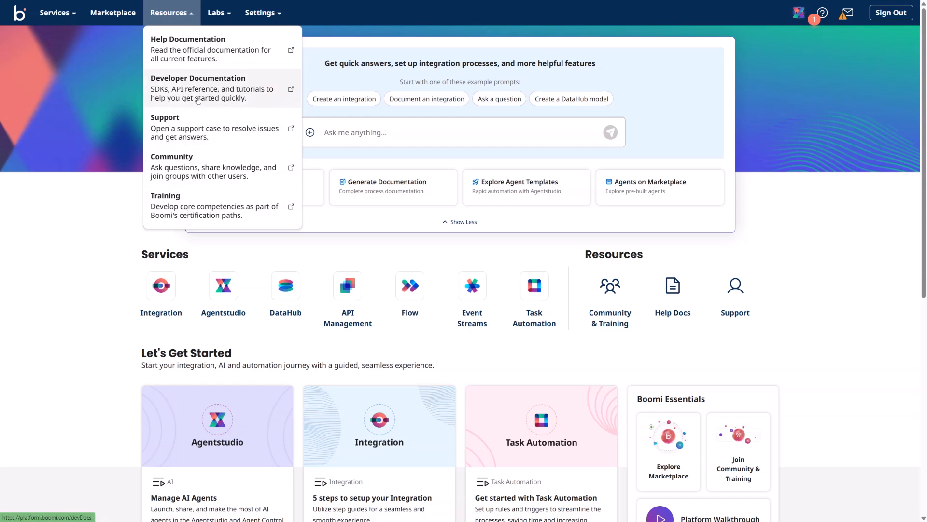
left_click(225, 16)
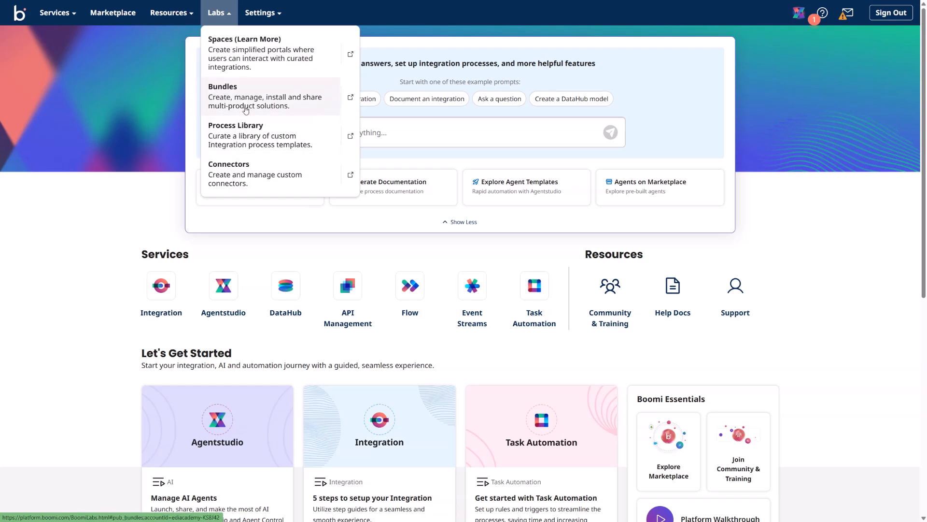
left_click(263, 14)
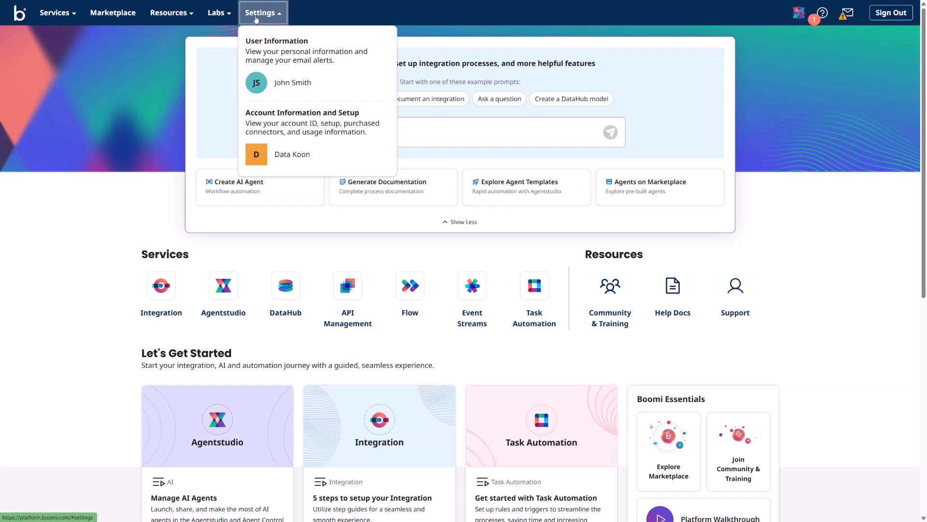
left_click(70, 14)
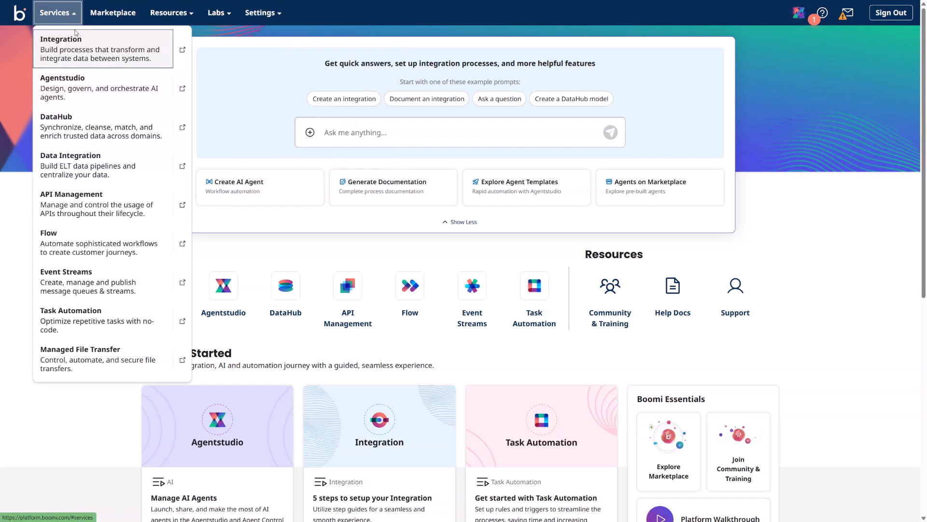
left_click(74, 46)
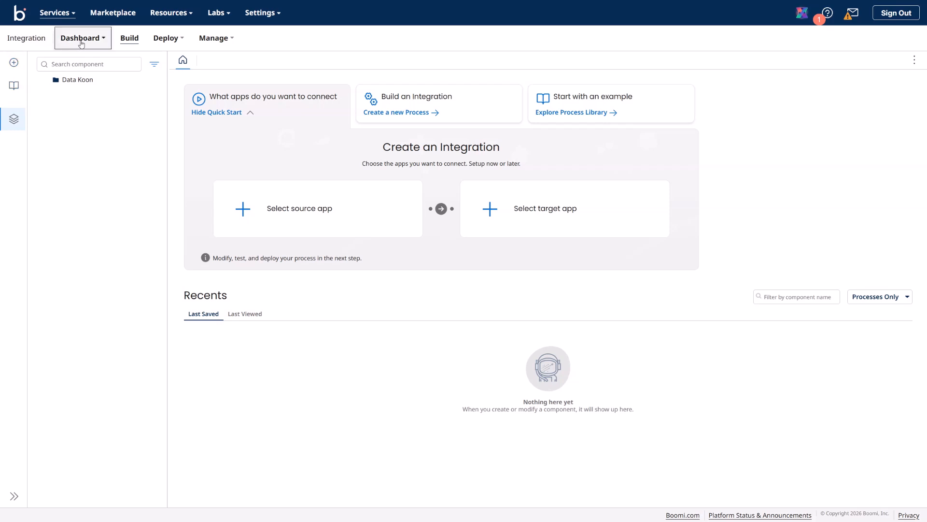
left_click(102, 42)
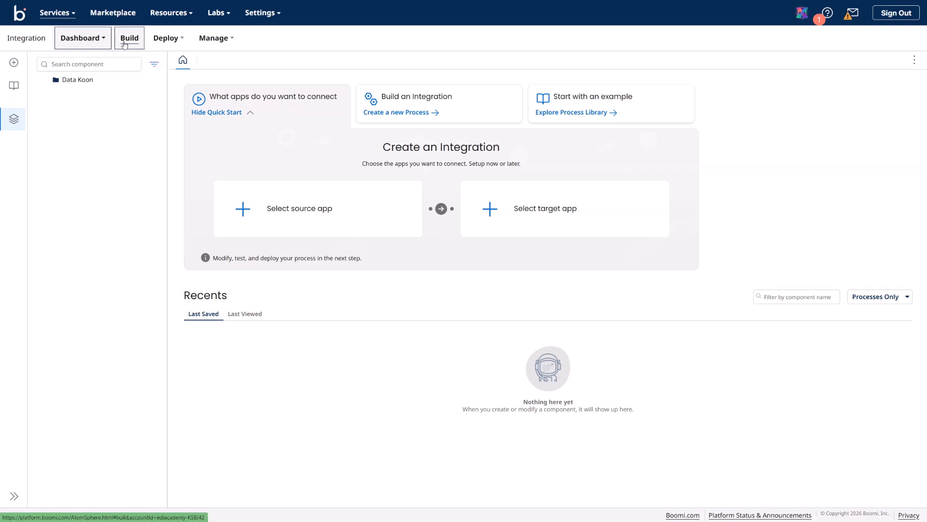
left_click(186, 42)
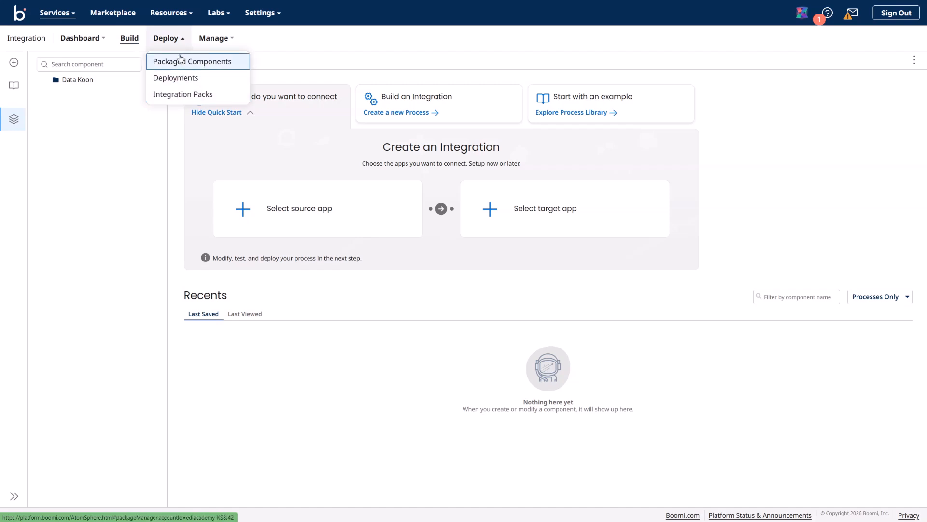
left_click(231, 41)
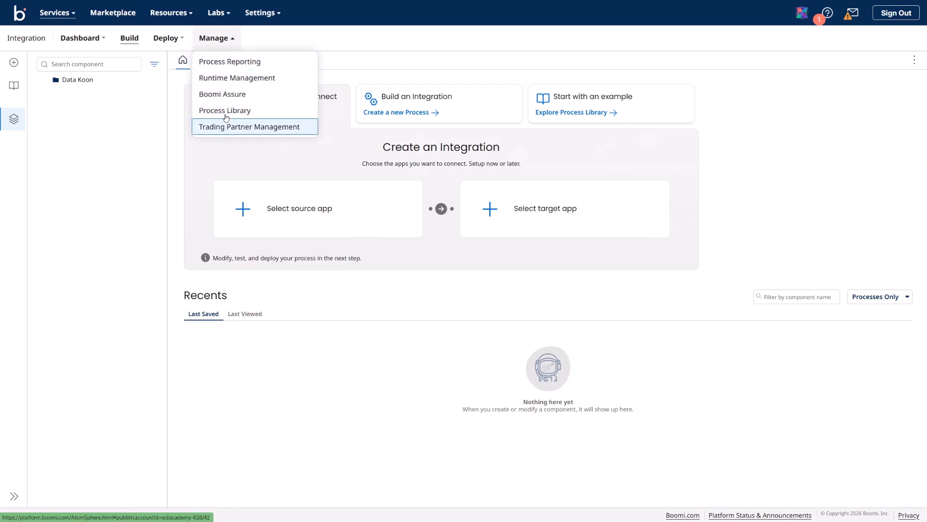
left_click(255, 43)
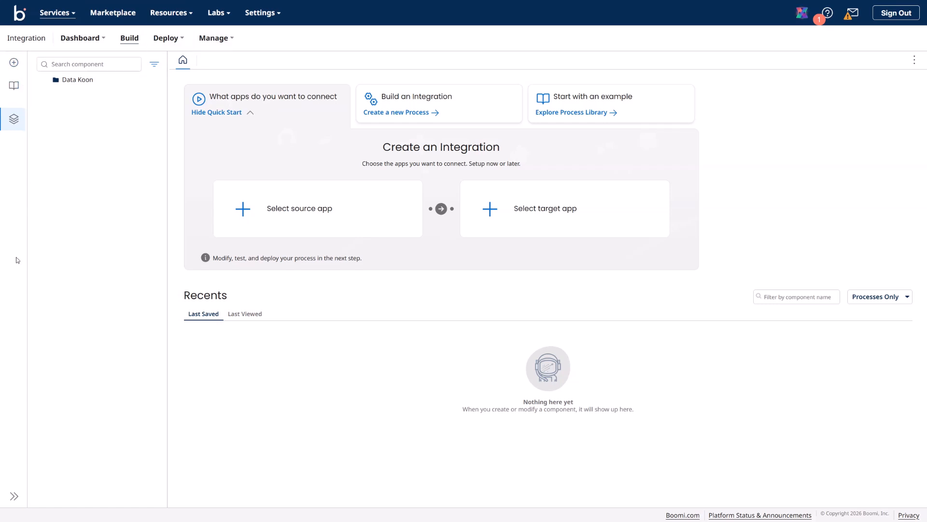
left_click(14, 496)
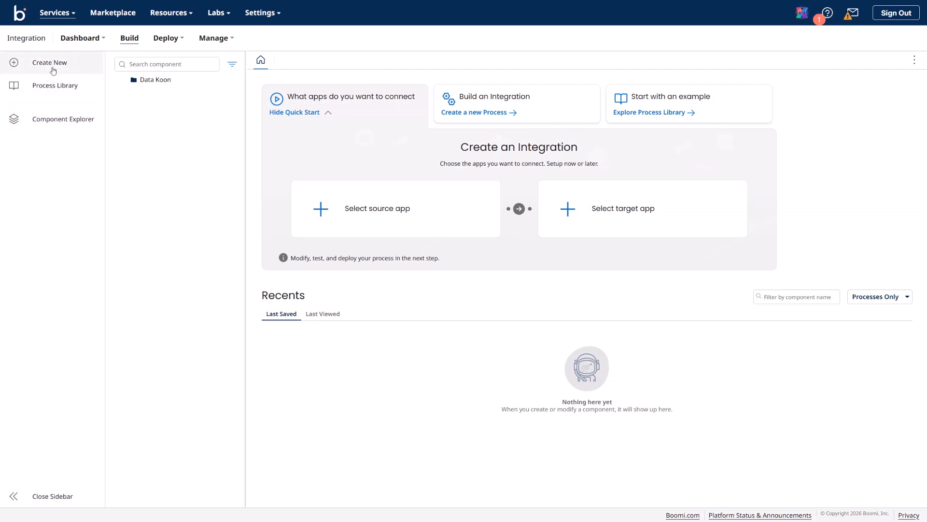
left_click(50, 491)
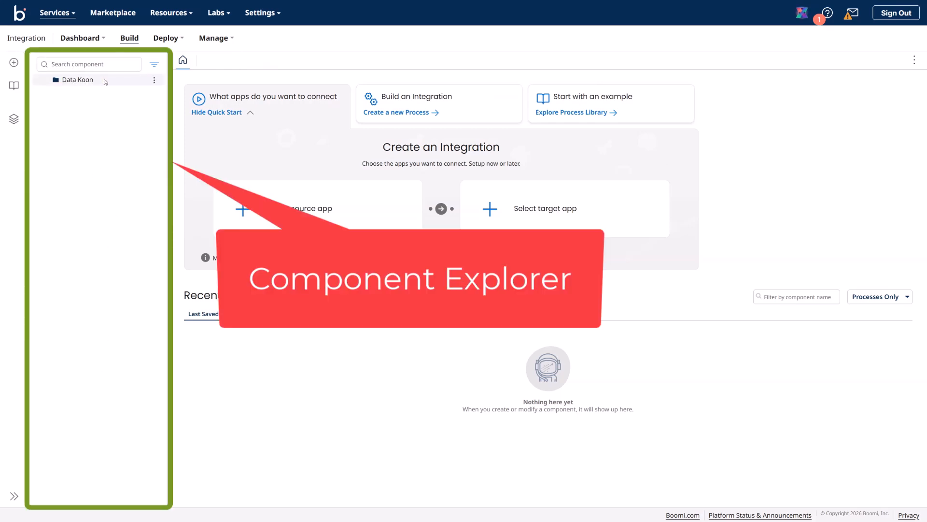
left_click(155, 81)
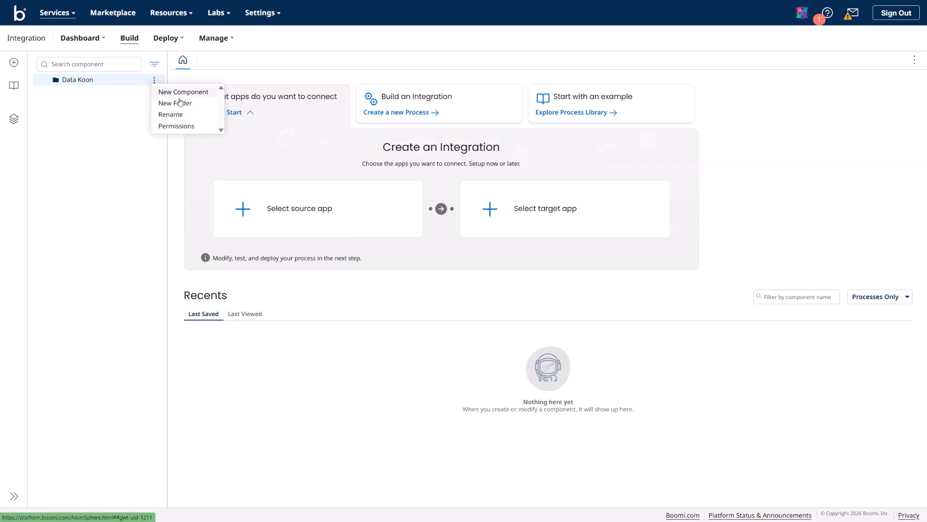
left_click(110, 138)
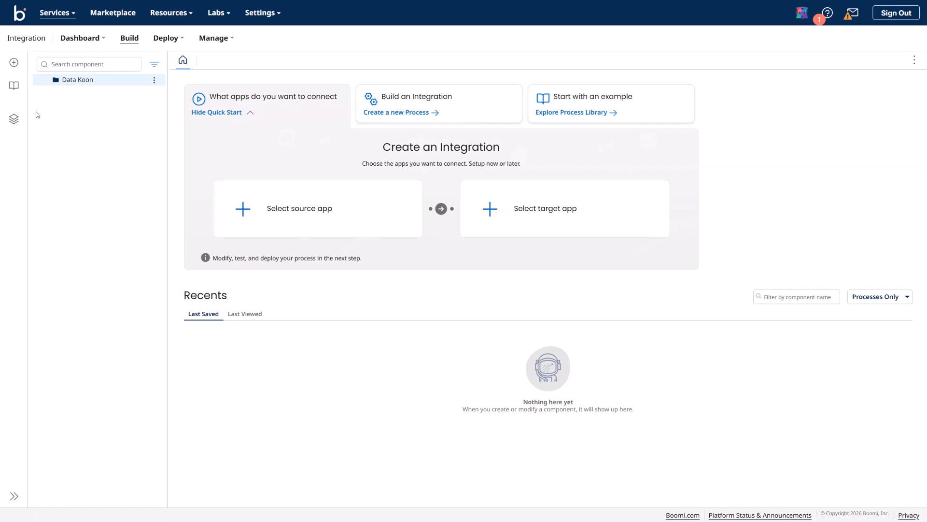
left_click(155, 81)
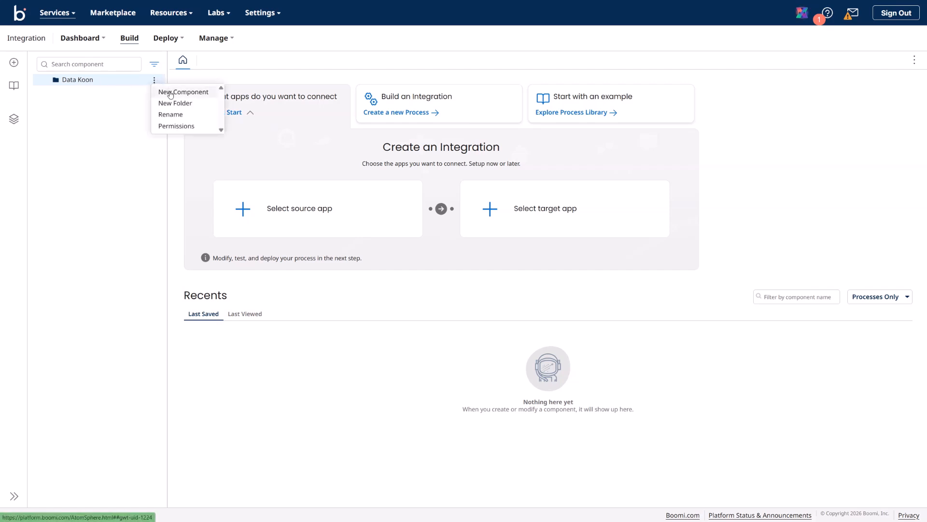
left_click(94, 103)
left_click(154, 81)
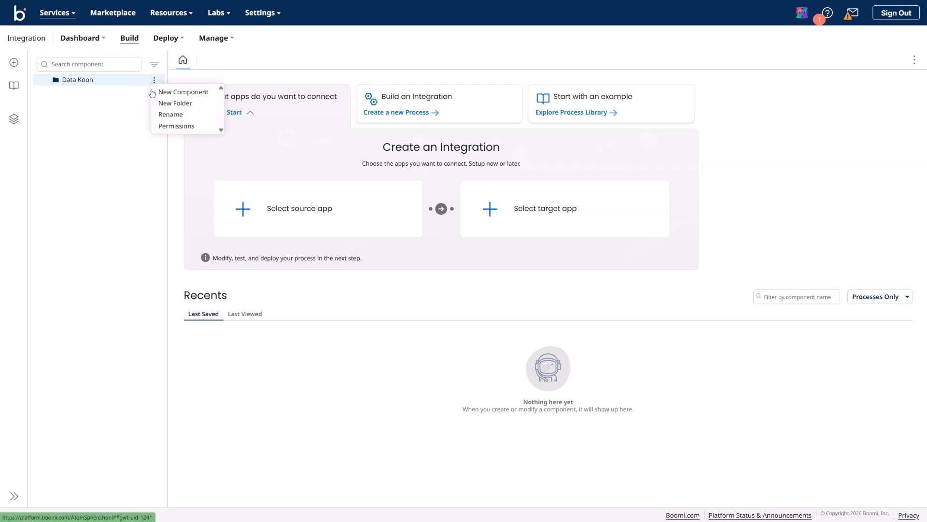
Step: Create the 10 Integration TEST and 20 Integration PROD folders in the top-level folder
left_click(175, 104)
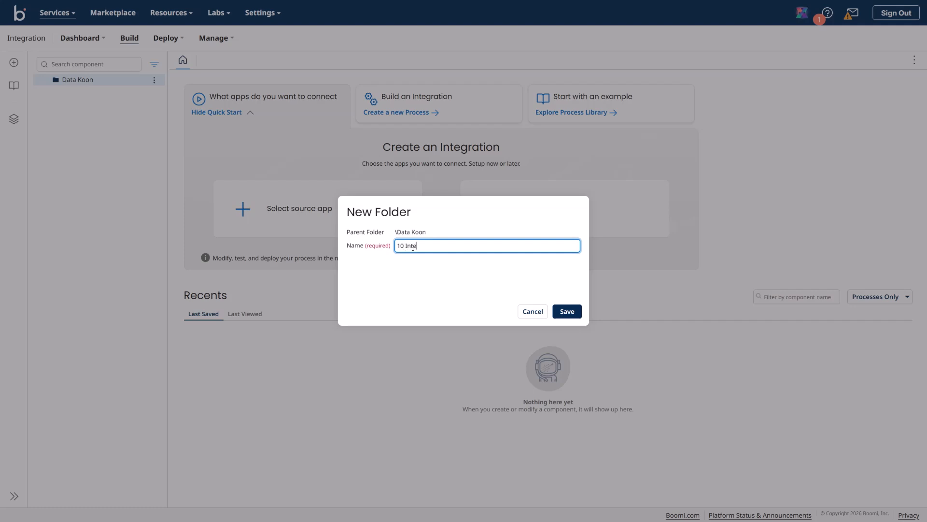
type("ra")
type("tion TEST")
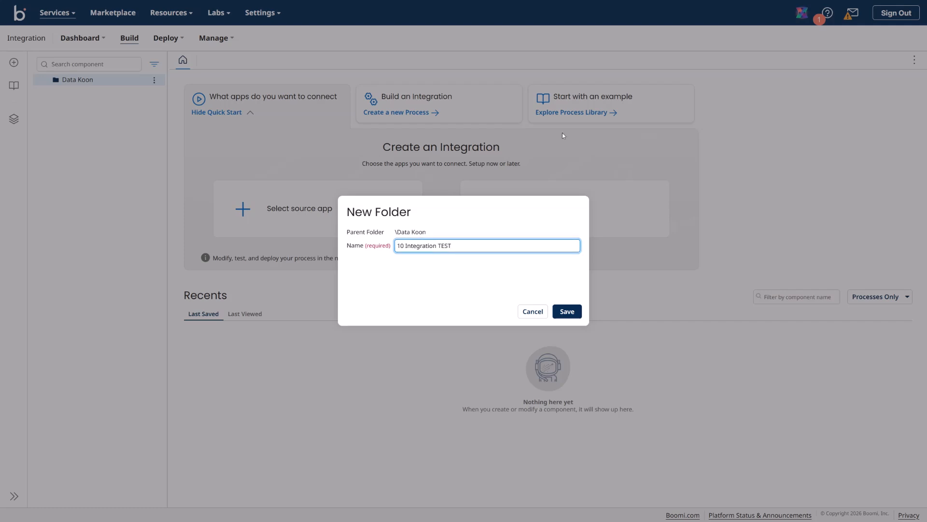
left_click(565, 312)
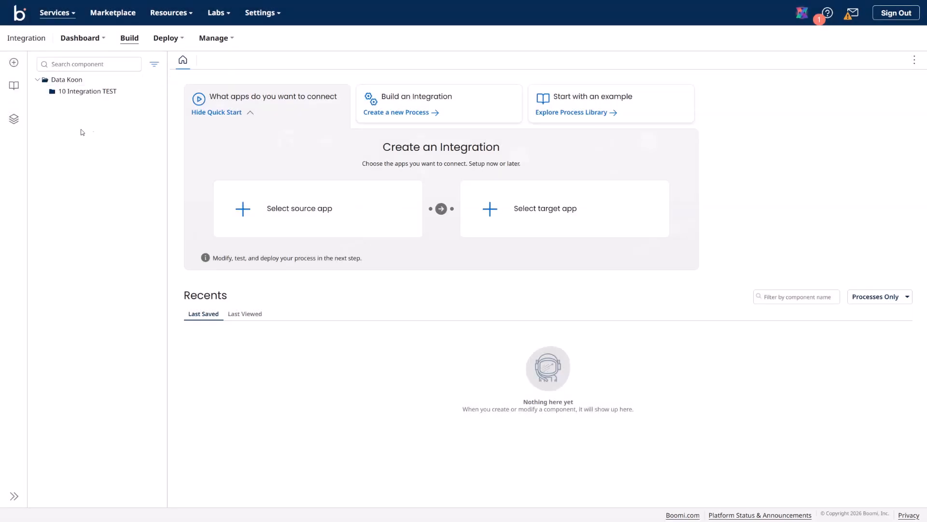
mouse_move(105, 83)
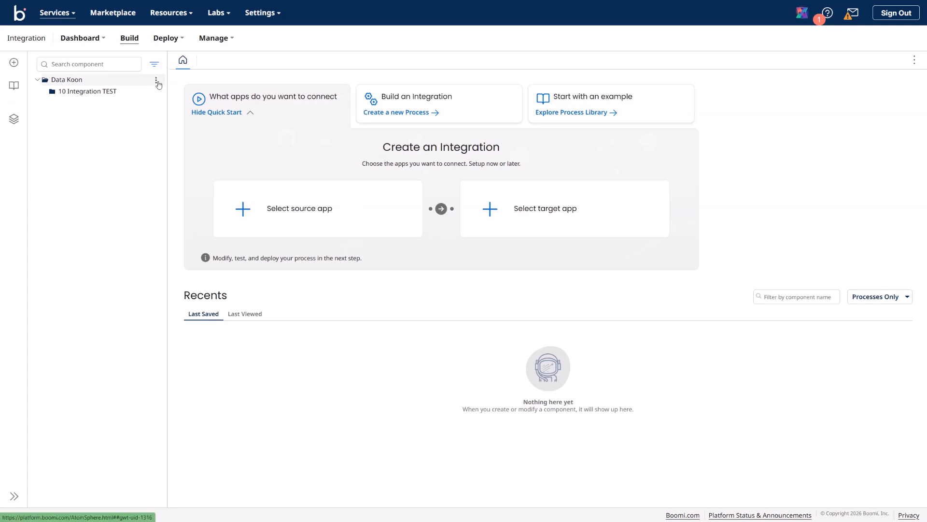
left_click(157, 82)
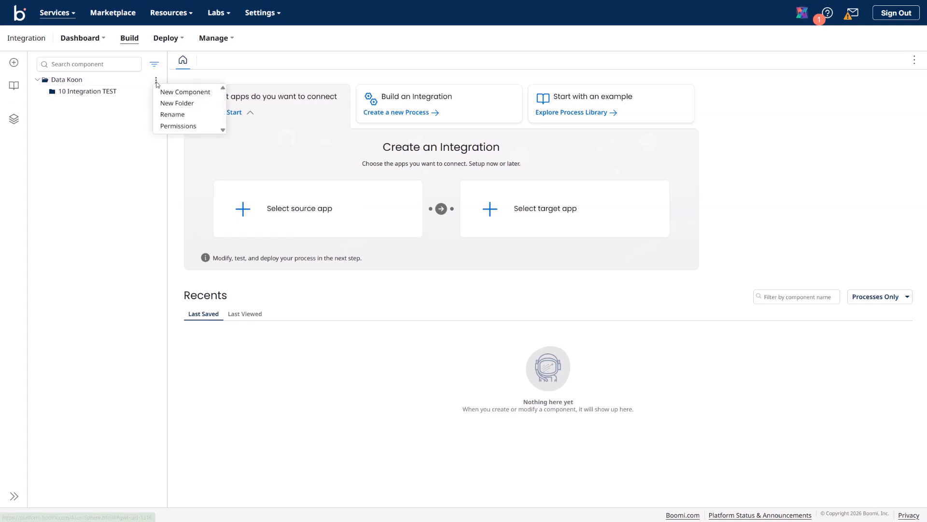
left_click(168, 103)
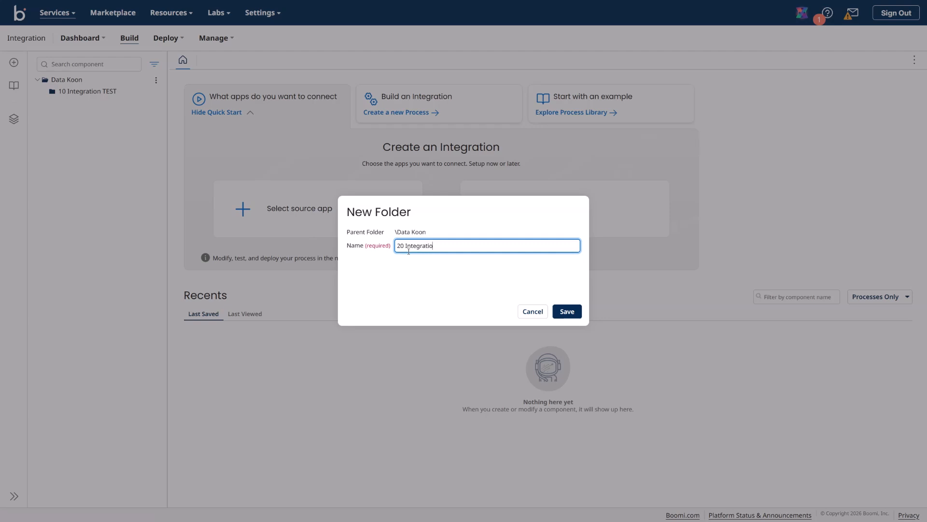
type("PROD")
left_click(573, 314)
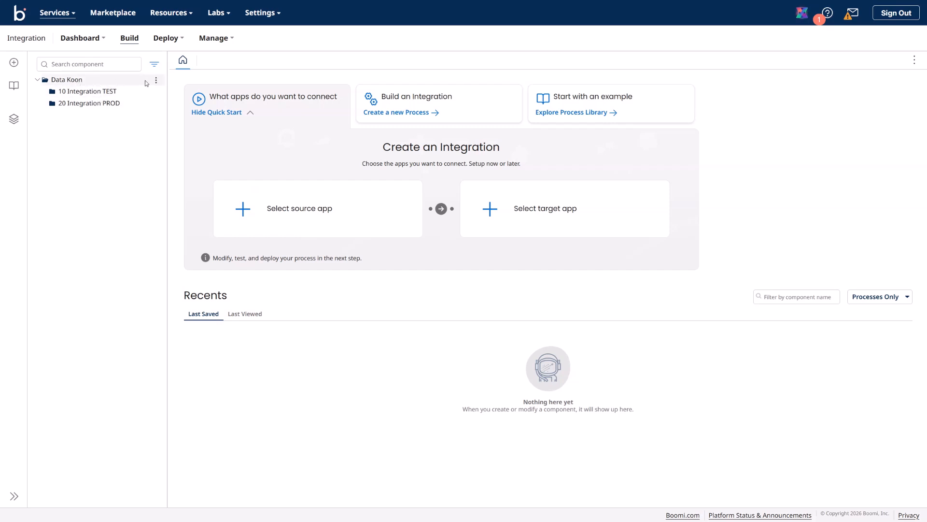
Step: Create the 30 Sandbox and 40 Archive folders in the top-level folder
left_click(156, 82)
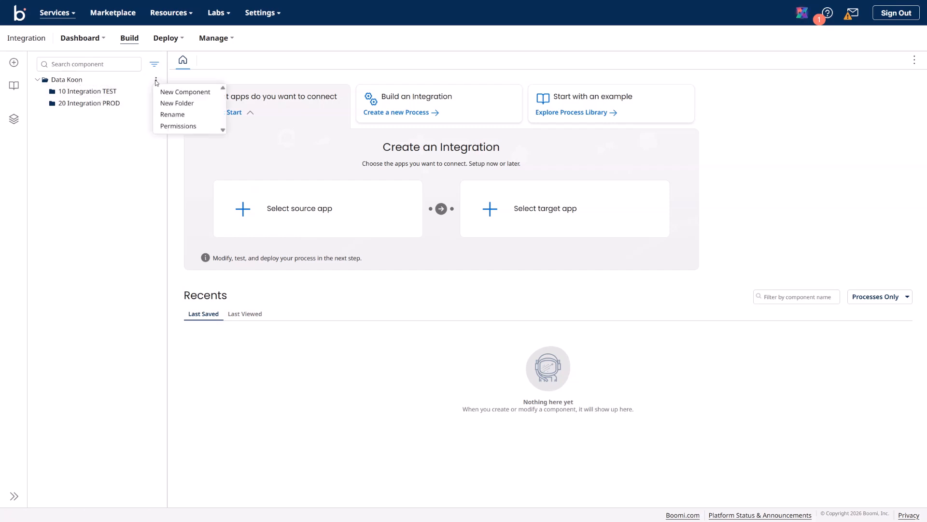
left_click(170, 104)
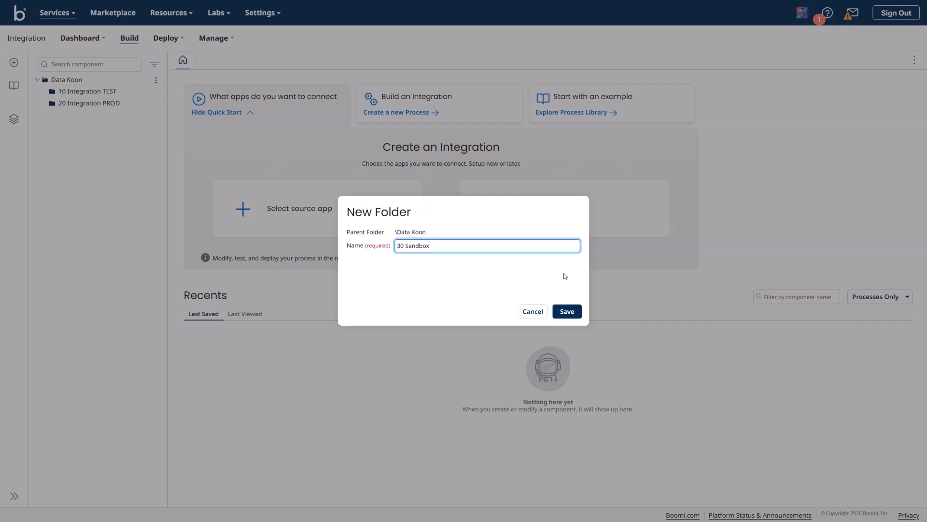
left_click(568, 311)
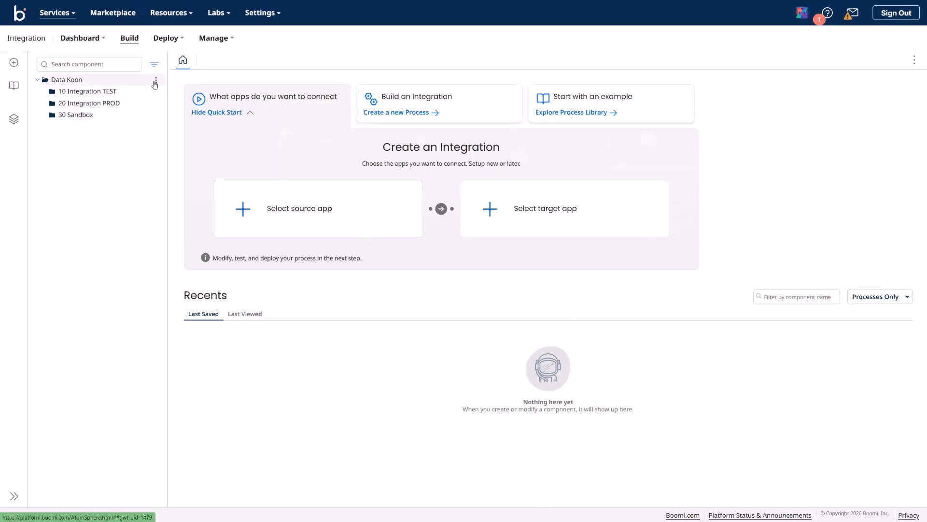
left_click(156, 80)
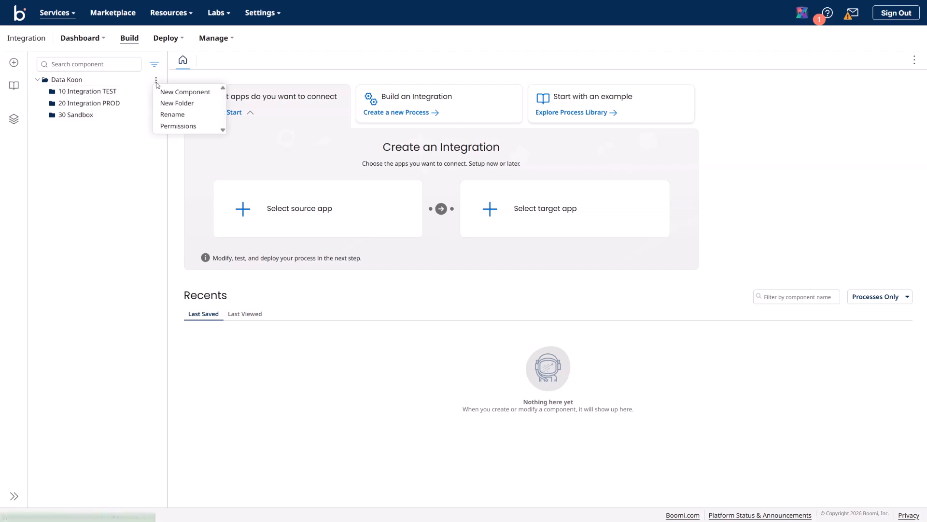
left_click(175, 103)
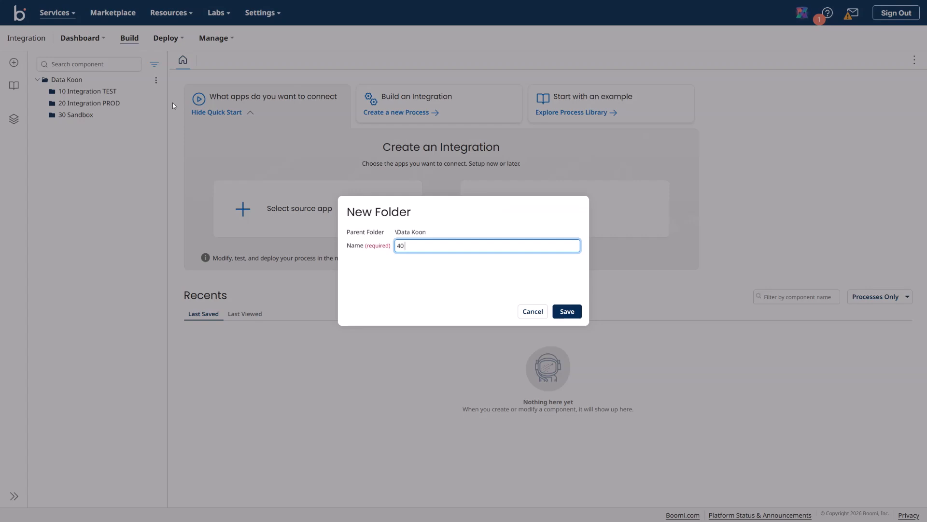
type("40 Archive")
left_click(567, 312)
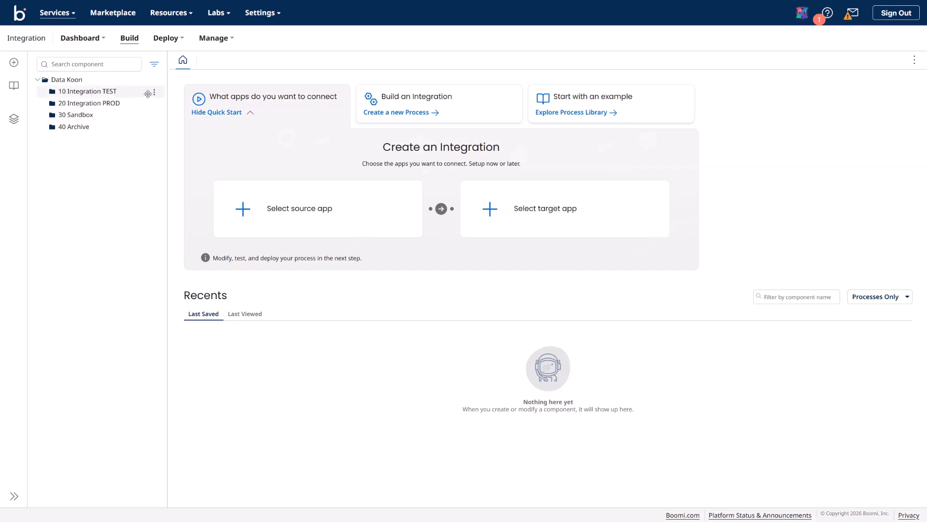
Step: Glance at the 10 Integration TEST actions without choosing any, then select 30 Sandbox
left_click(154, 92)
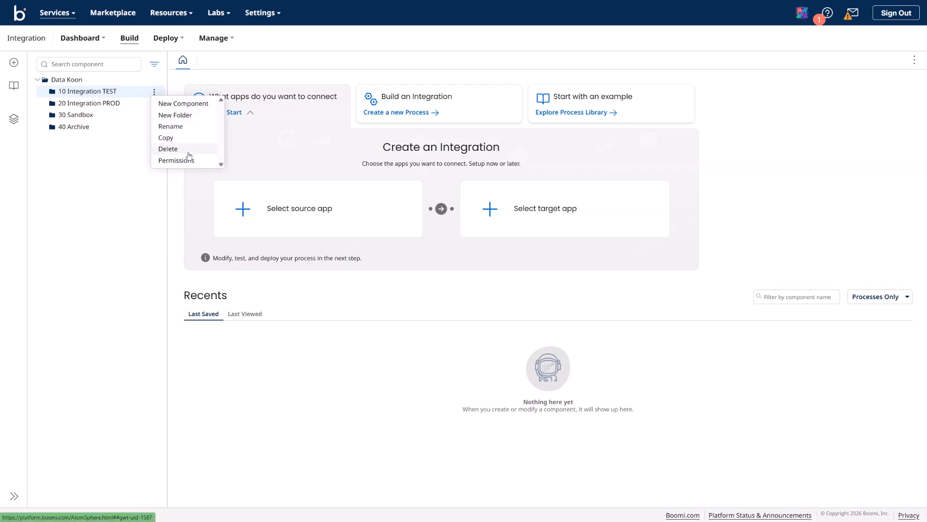
left_click(120, 164)
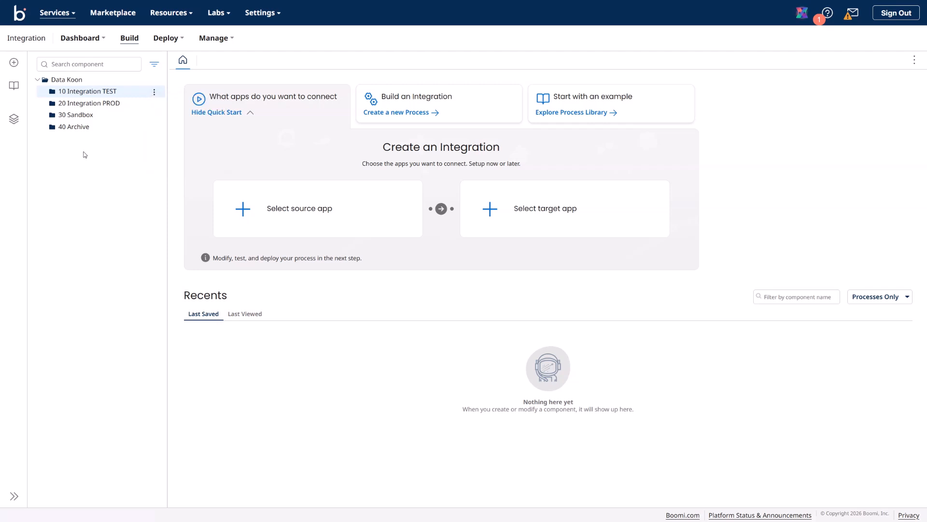
left_click(88, 117)
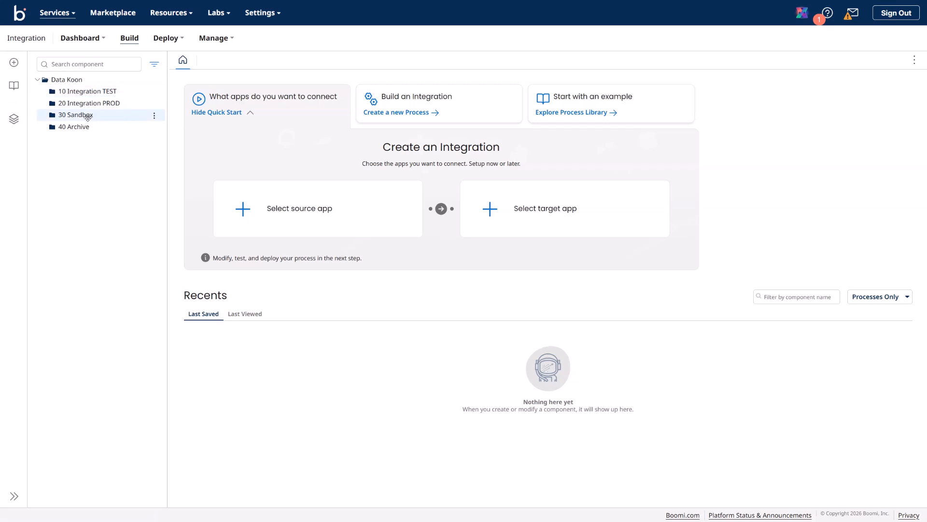
Step: Create a folder named after your user name inside 30 Sandbox and expand it
left_click(155, 118)
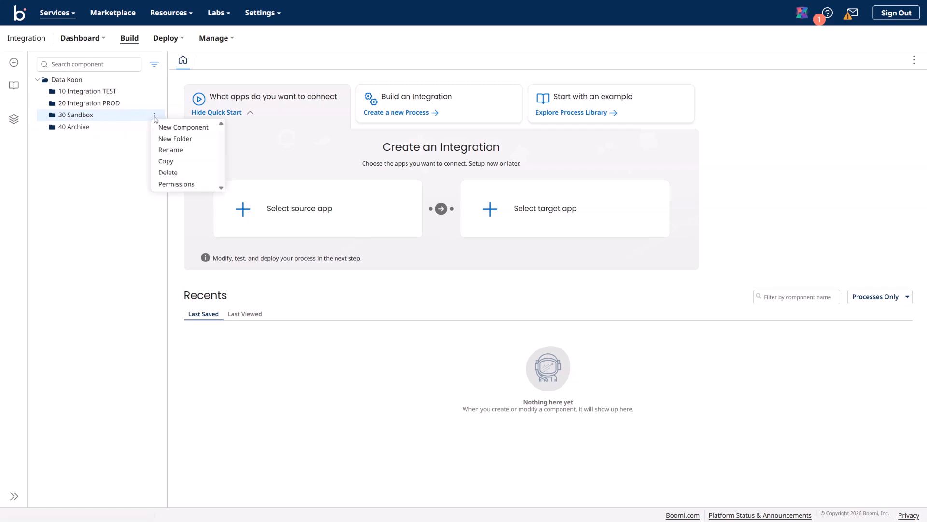
left_click(176, 138)
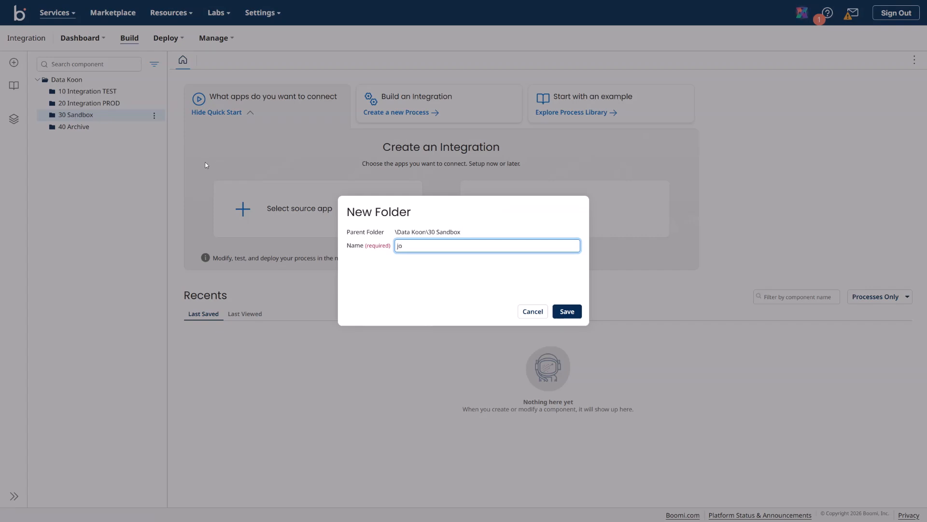
type("john.smith")
key("Return")
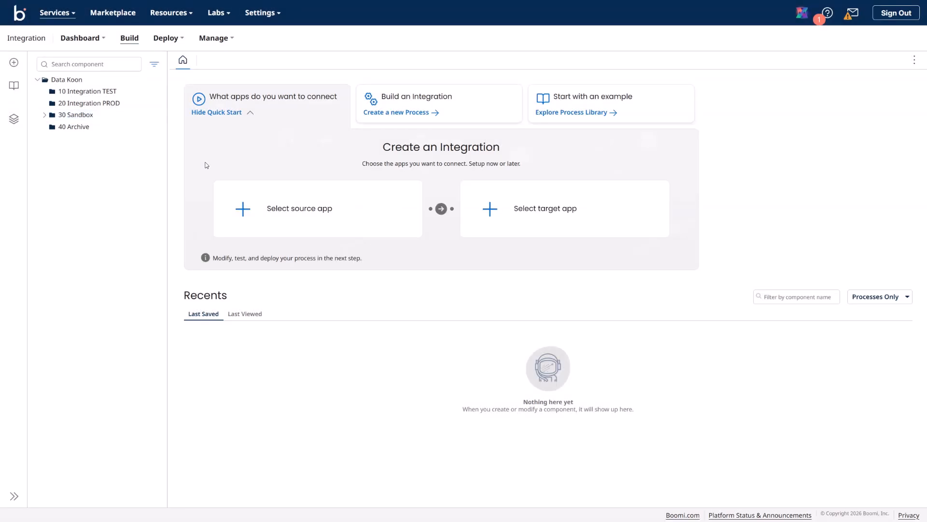
left_click(44, 116)
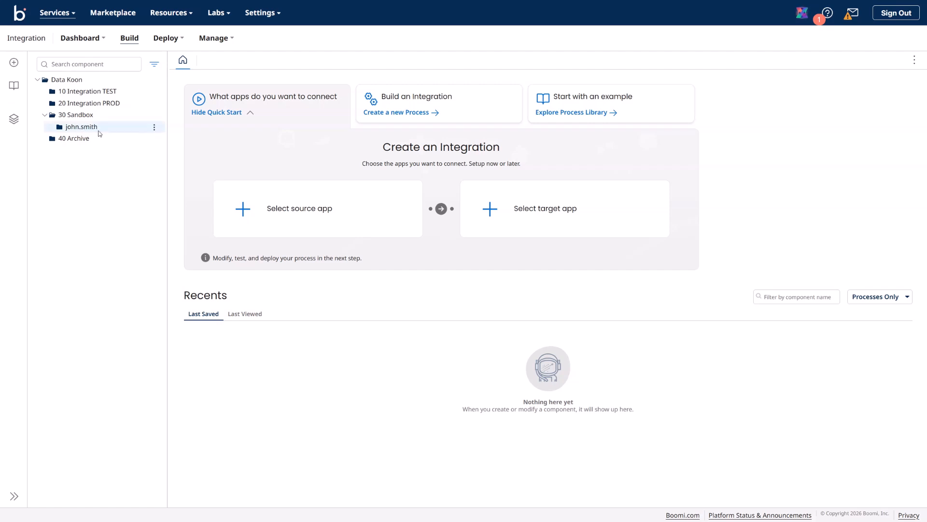
Step: Create a demo folder inside the personal folder and expand to show it
left_click(154, 129)
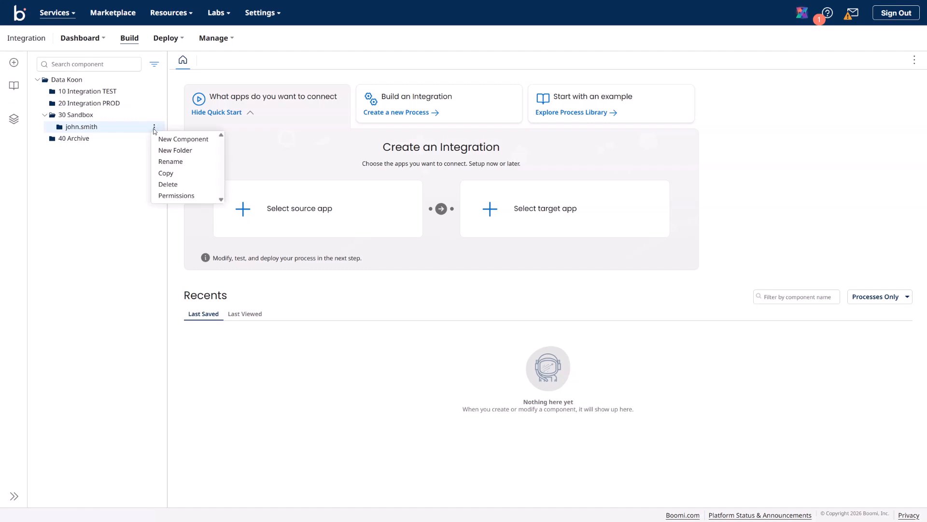
left_click(179, 150)
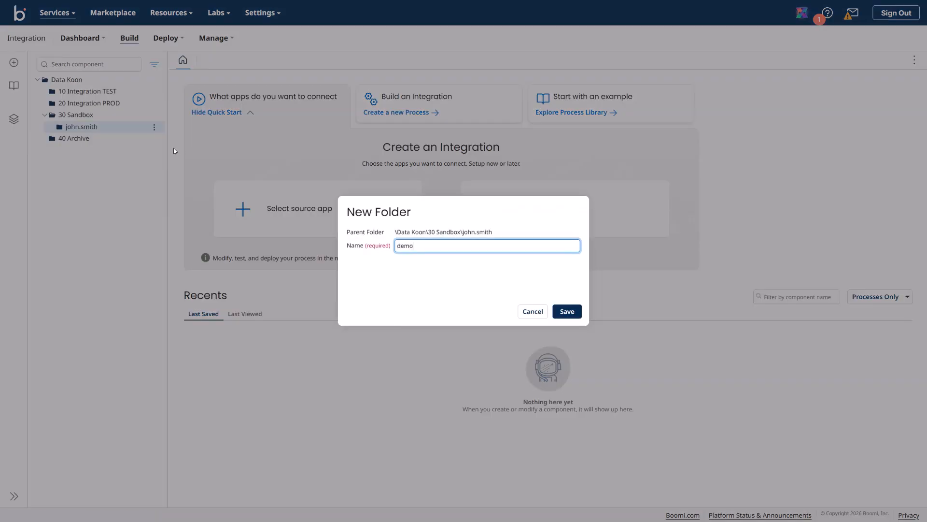
type("demo")
key("Return")
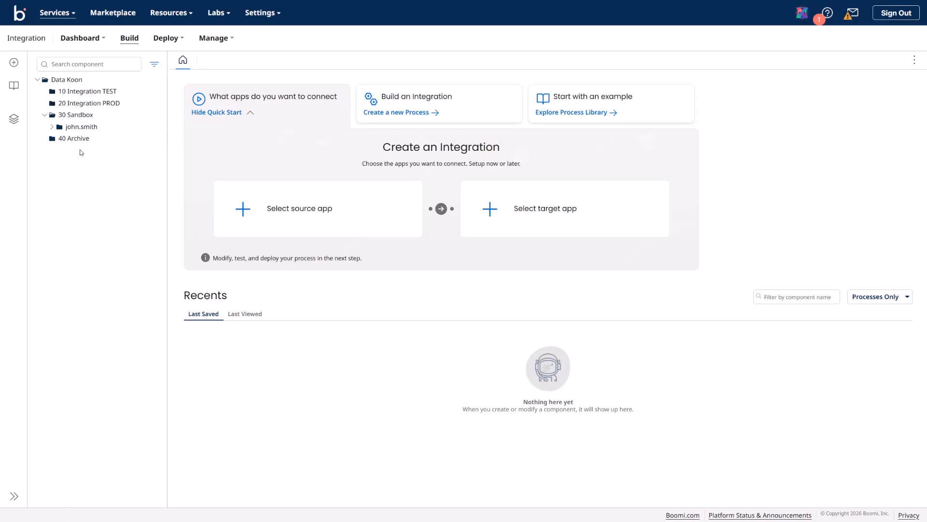
left_click(52, 126)
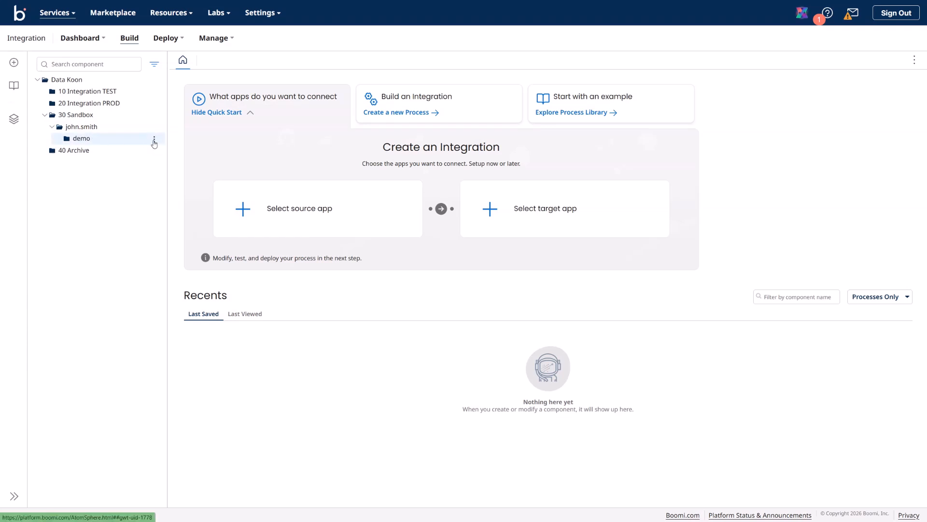
Step: Create a new component in the demo folder, keeping Process as its type
left_click(154, 140)
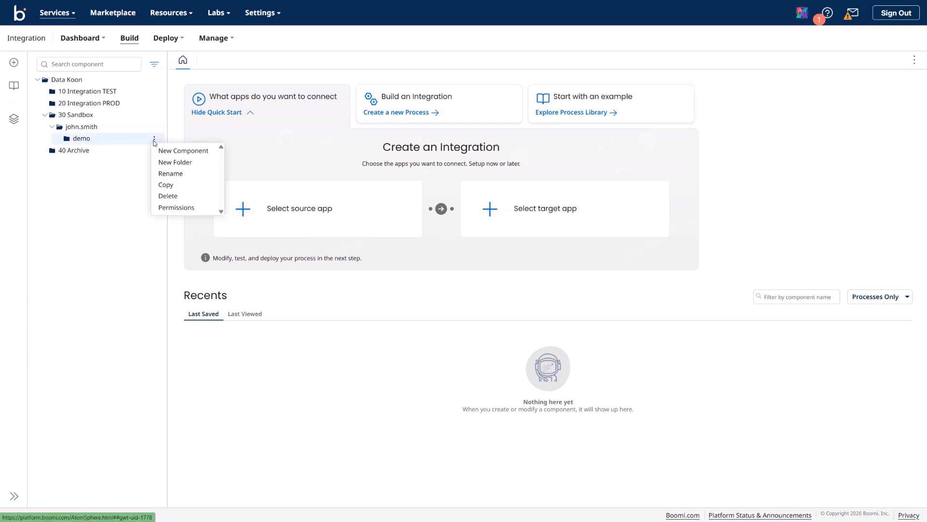
left_click(183, 151)
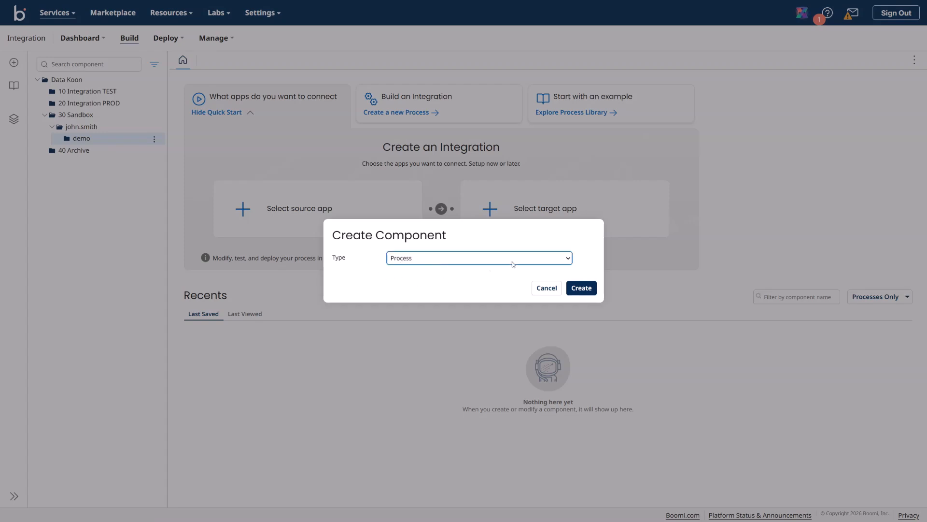
left_click(569, 261)
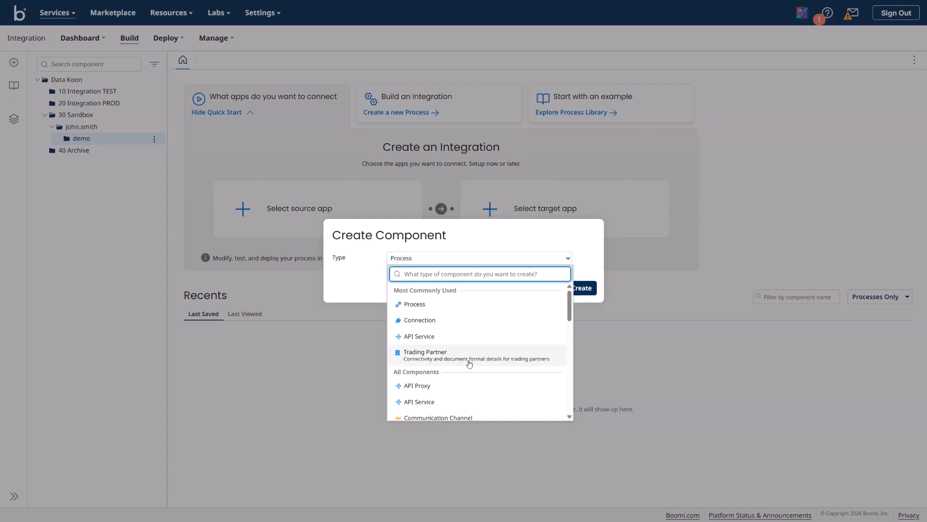
scroll(481, 363, "down", 1)
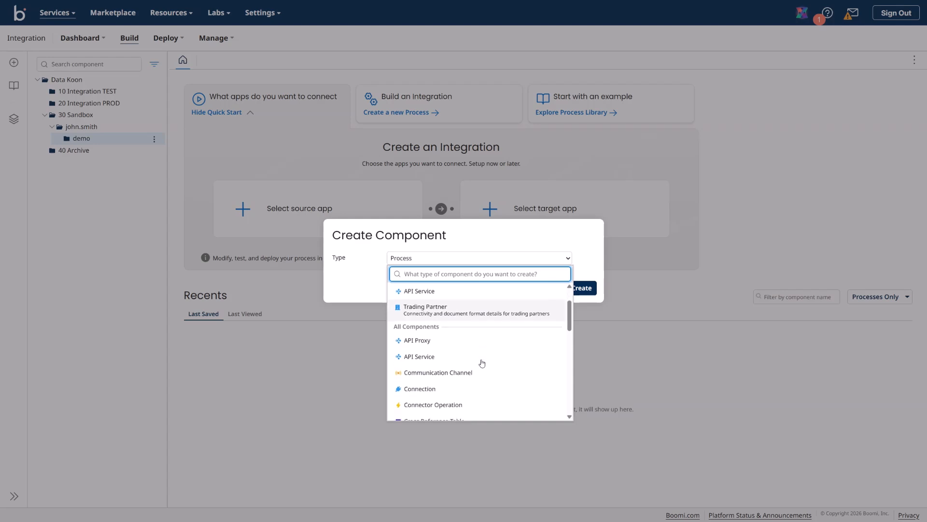
scroll(481, 363, "down", 3)
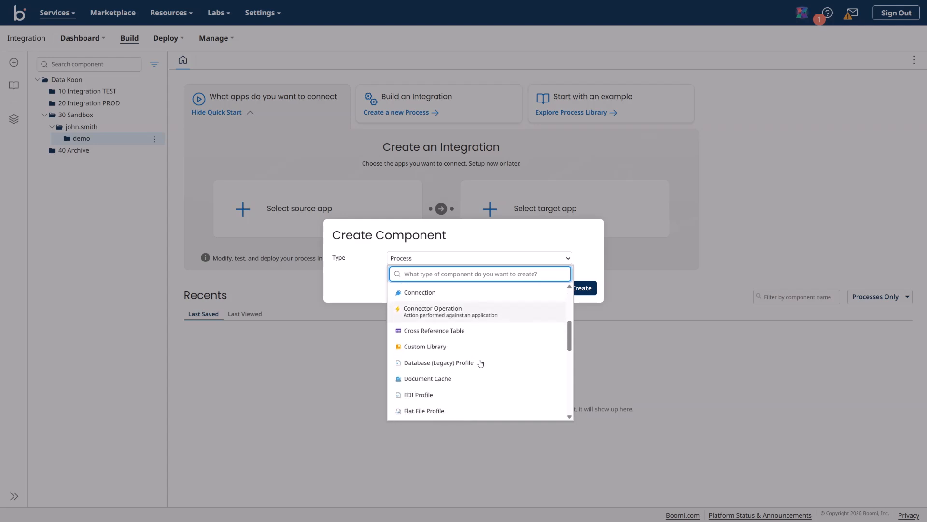
scroll(505, 364, "up", 2)
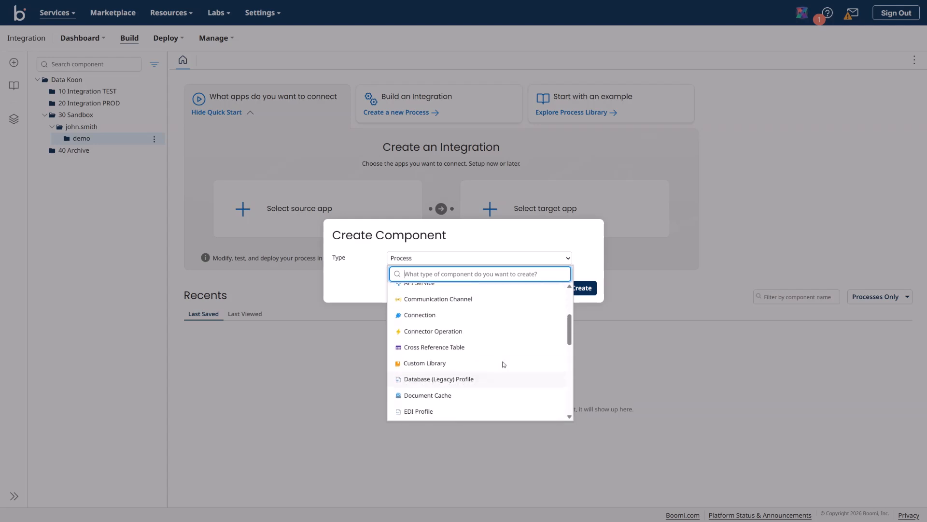
scroll(503, 365, "down", 4)
scroll(503, 365, "down", 1)
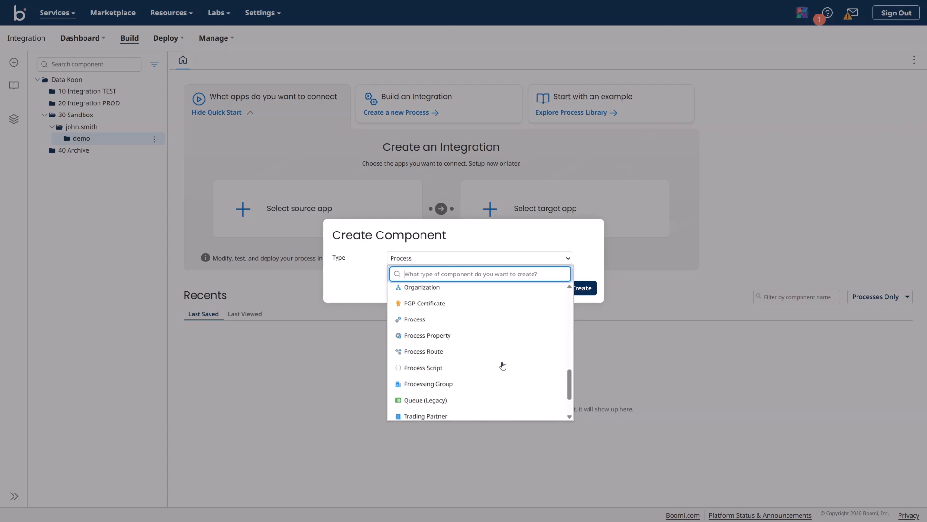
scroll(468, 354, "down", 1)
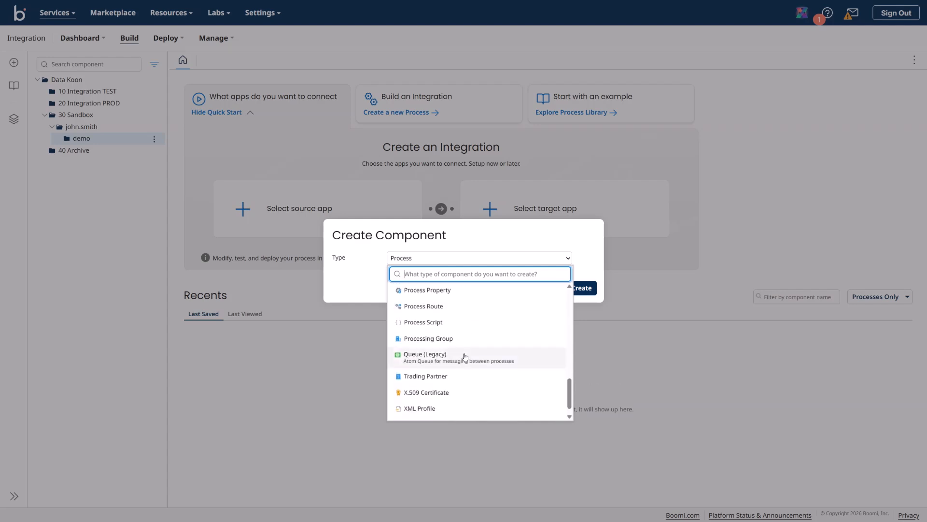
scroll(465, 357, "down", 1)
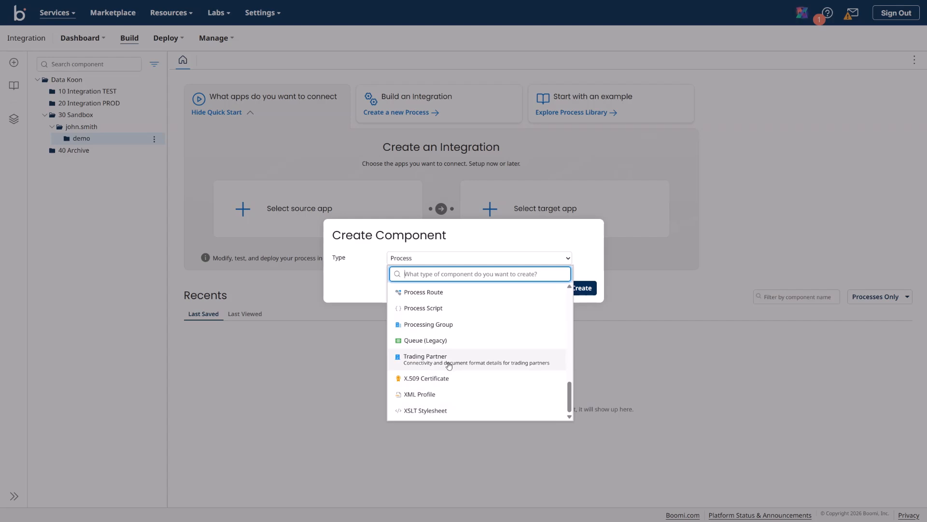
scroll(454, 367, "up", 3)
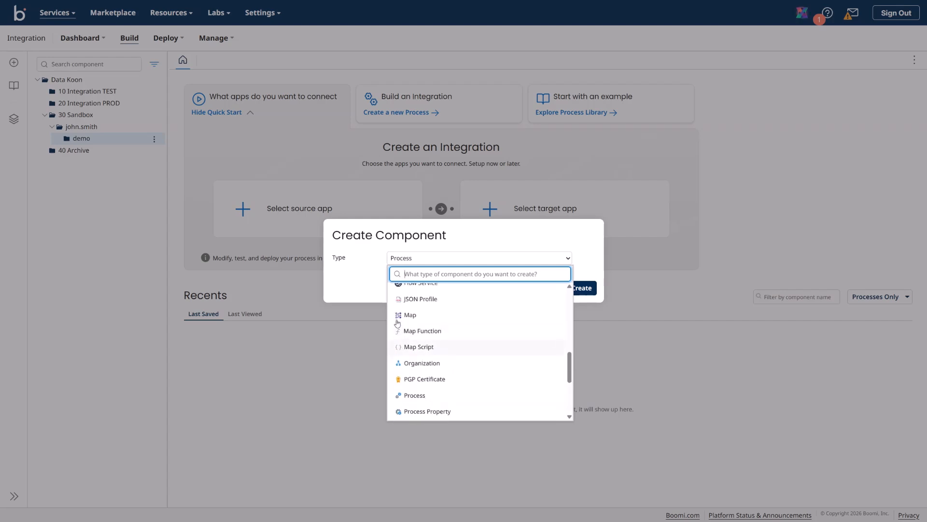
left_click(393, 285)
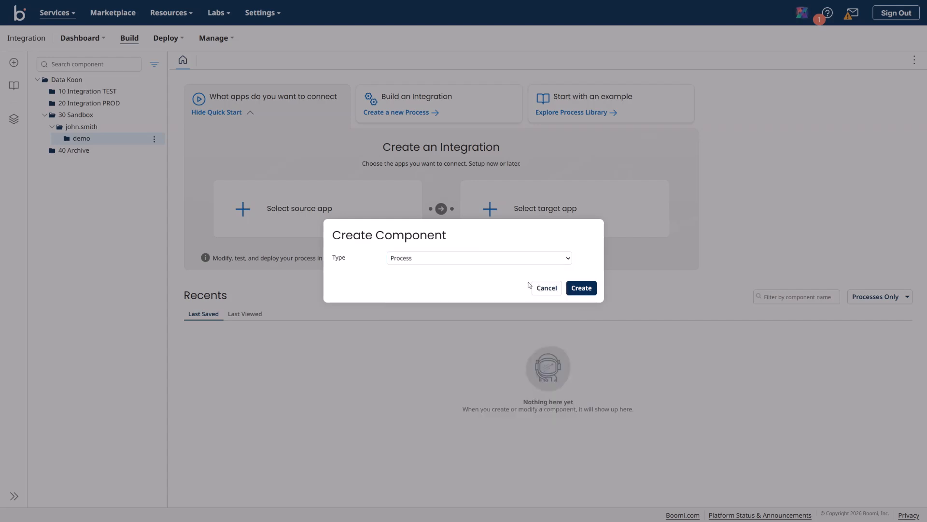
left_click(581, 288)
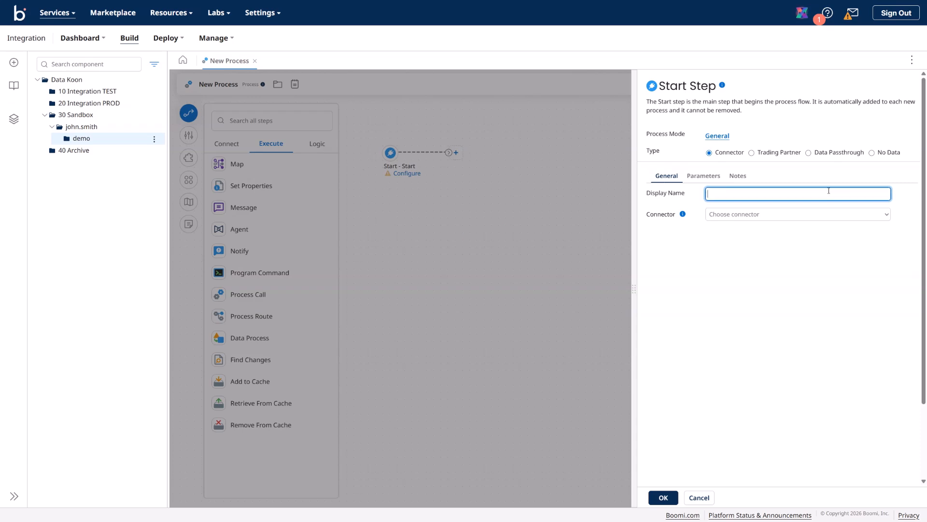
left_click(682, 215)
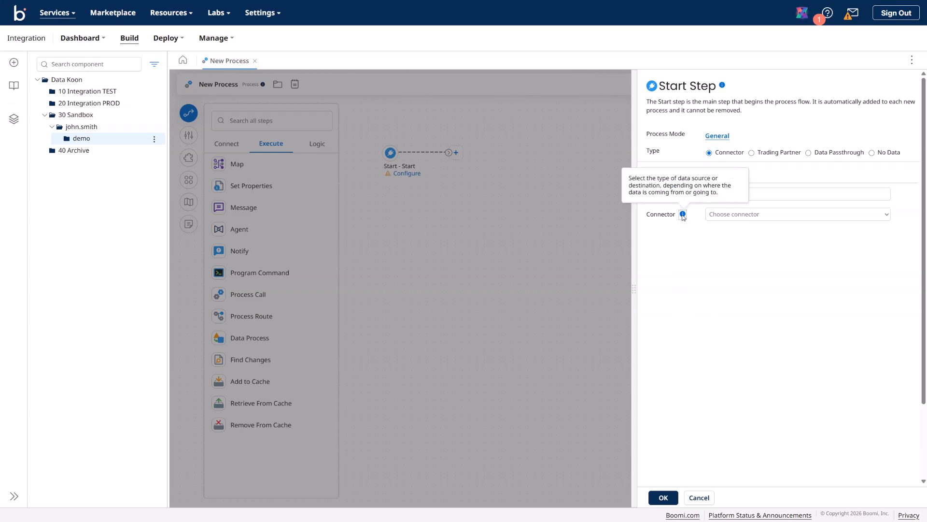
left_click(727, 216)
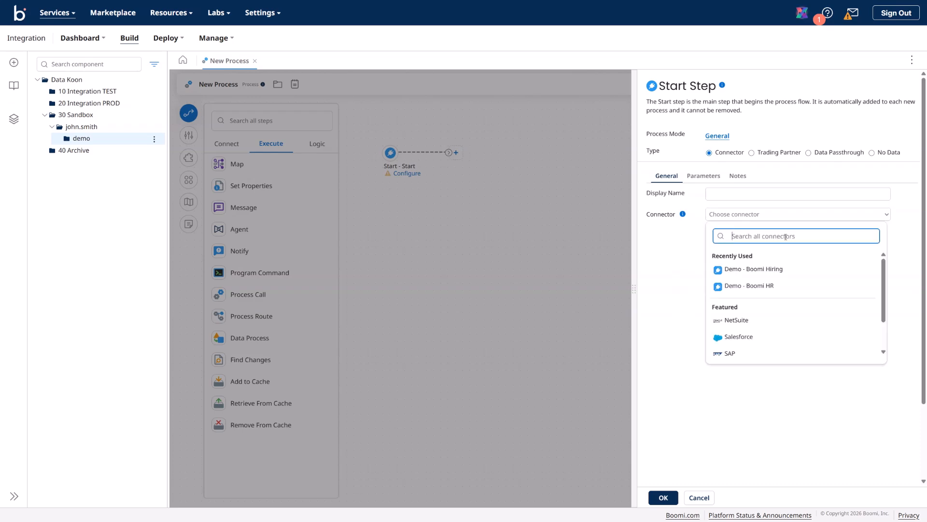
scroll(804, 333, "down", 1)
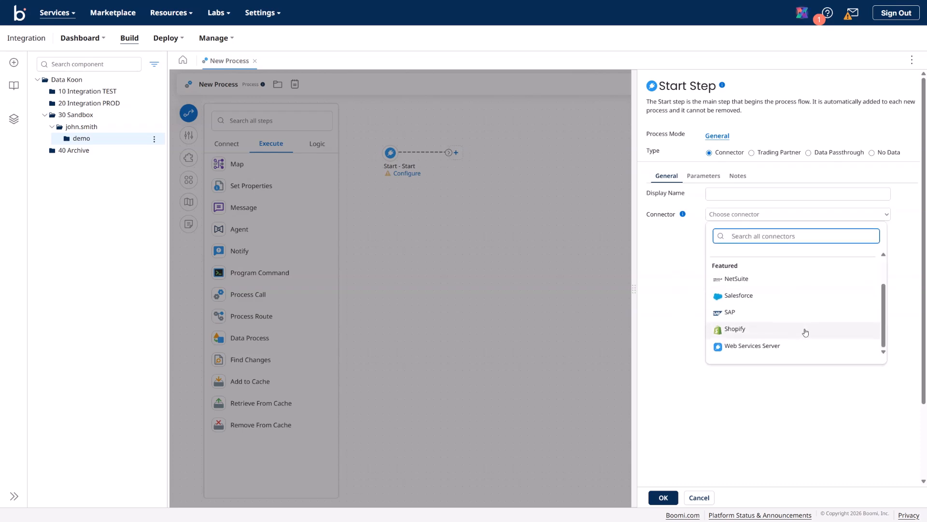
scroll(805, 331, "up", 1)
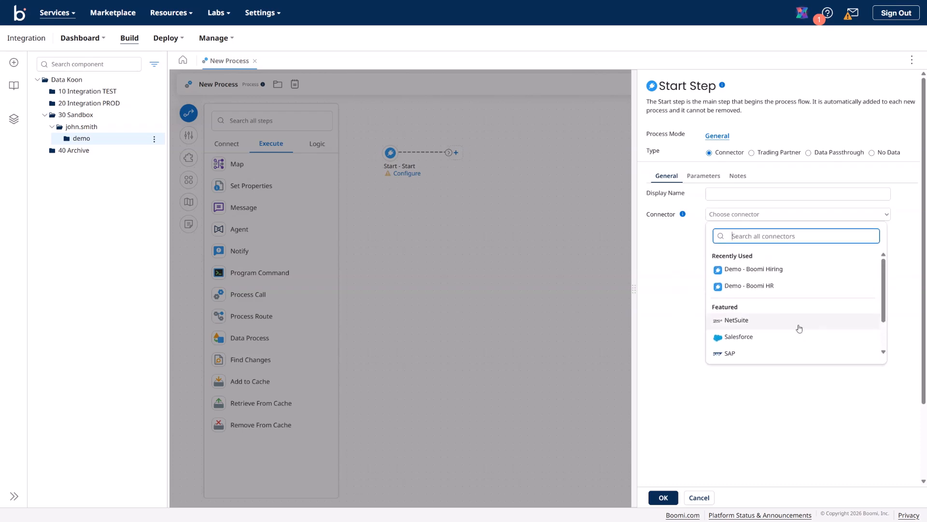
left_click(674, 247)
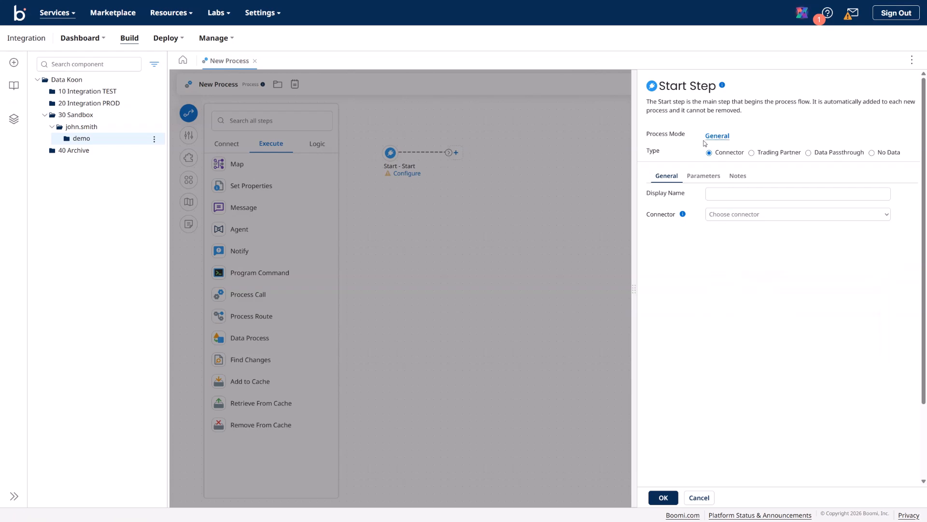
left_click(718, 136)
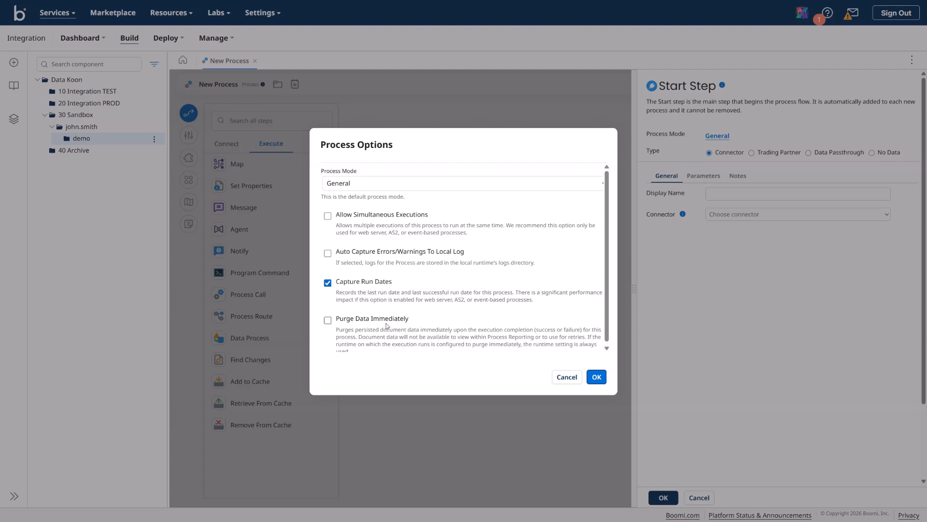
scroll(376, 326, "down", 1)
Step: Set the Start step type to No Data after trying Trading Partner and Data Passthrough
left_click(567, 378)
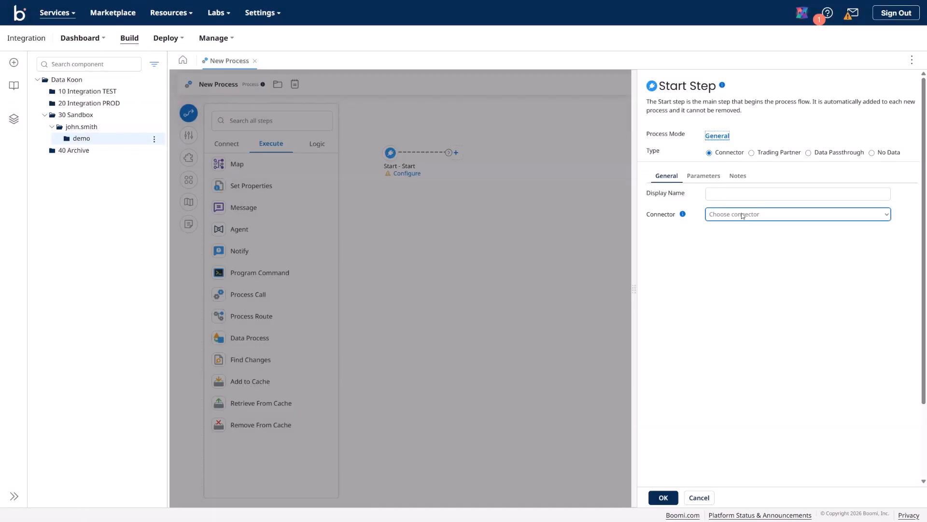
left_click(751, 153)
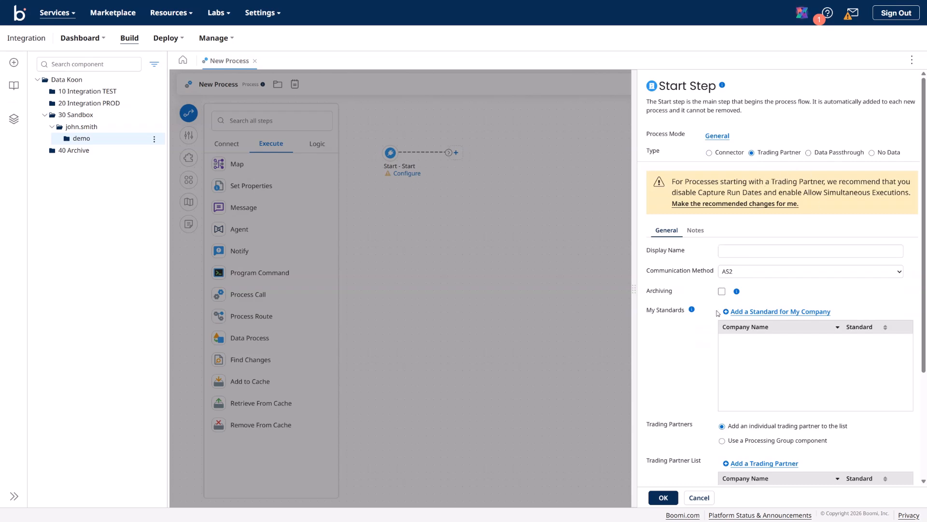
left_click(808, 153)
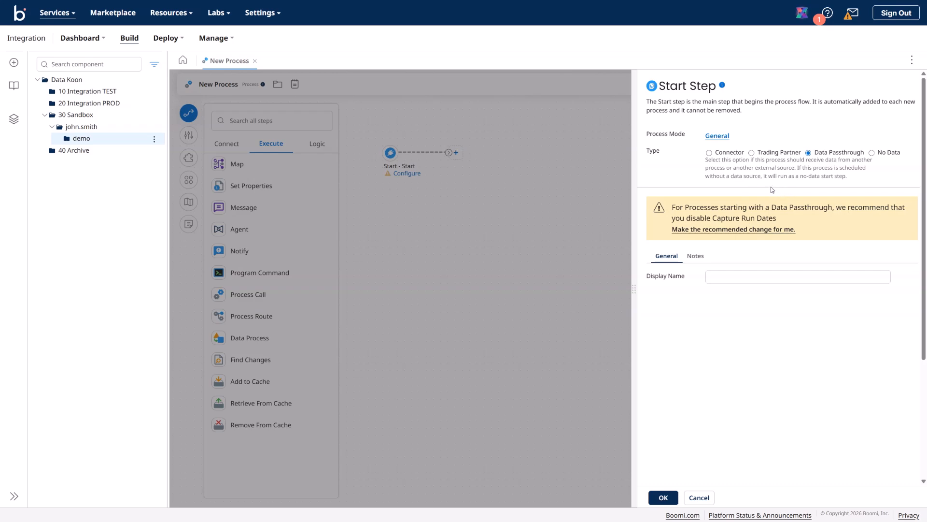
left_click(869, 155)
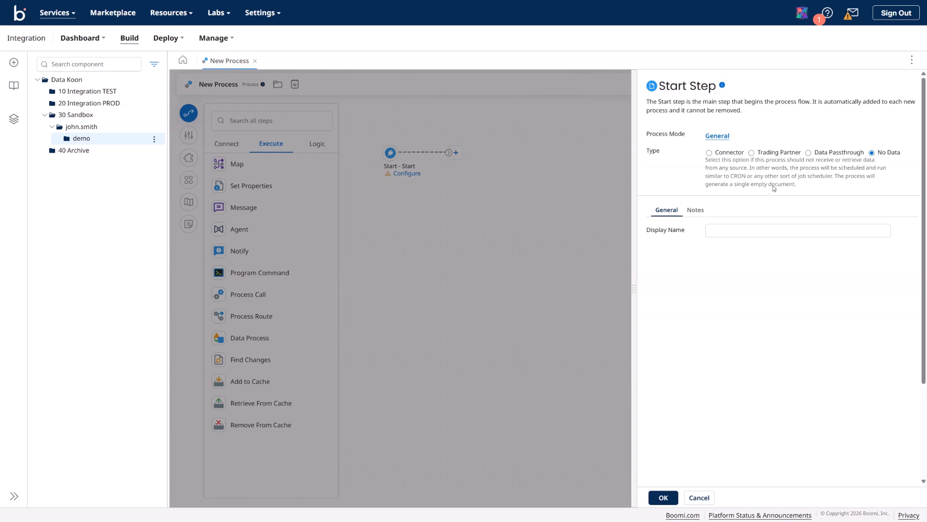
left_click(663, 498)
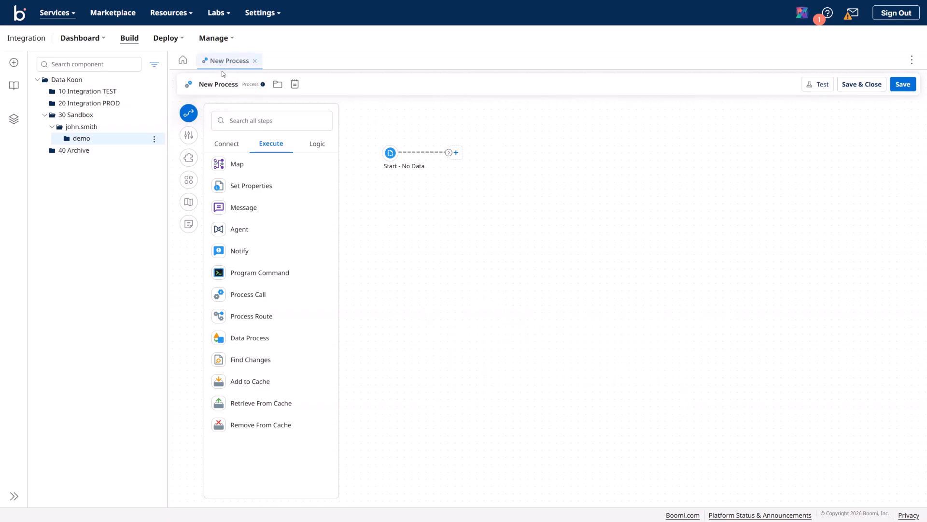
Step: Rename the process from New Process to Demo Process and save it
left_click(225, 86)
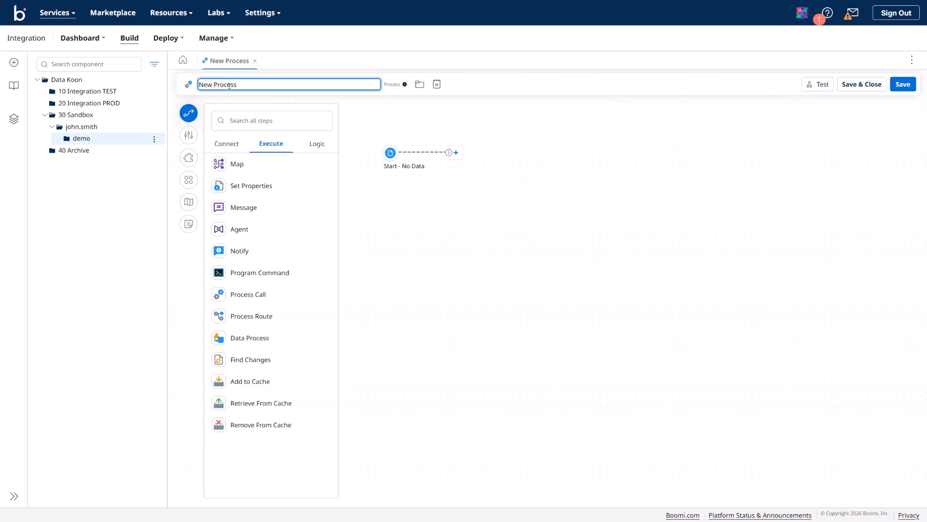
double_click(210, 85)
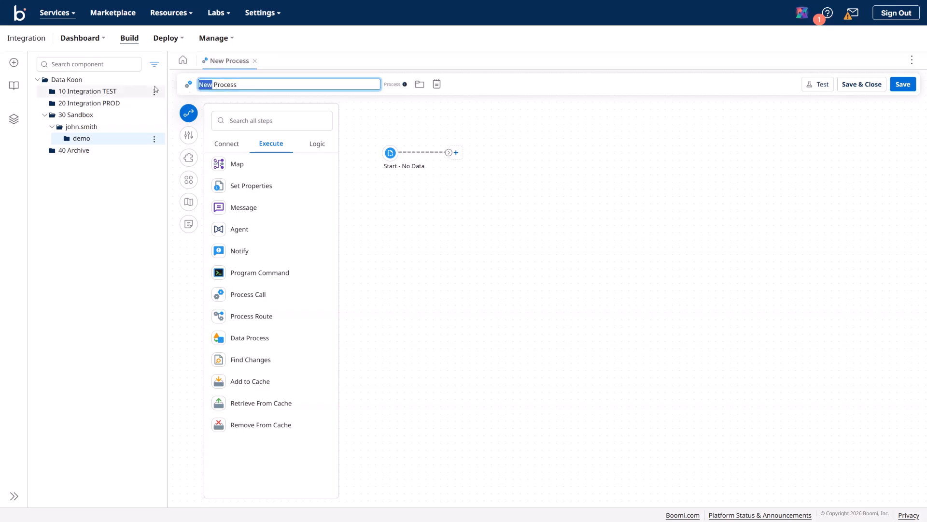
type("Demo")
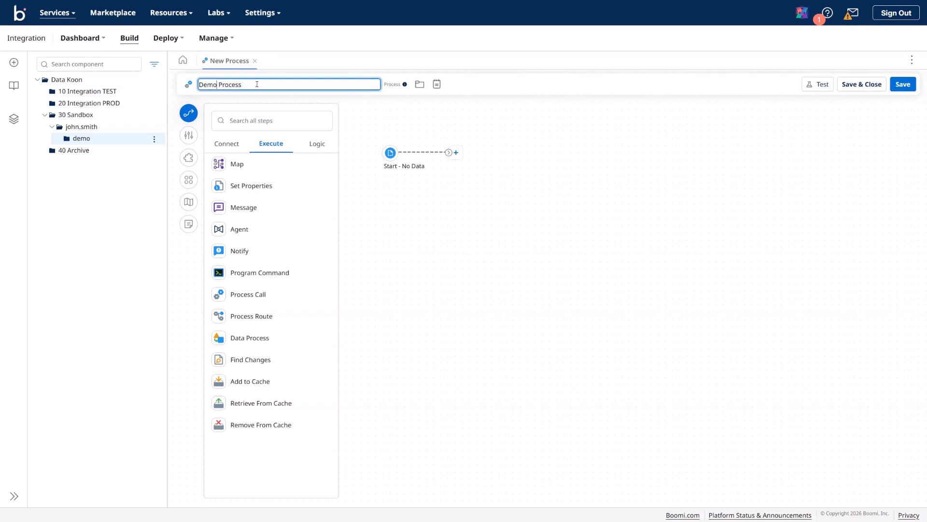
key("Return")
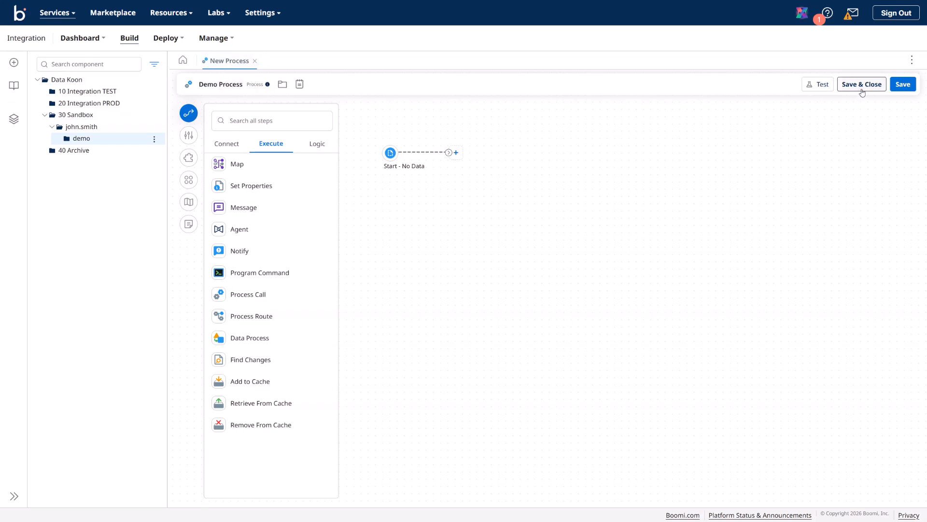
left_click(902, 85)
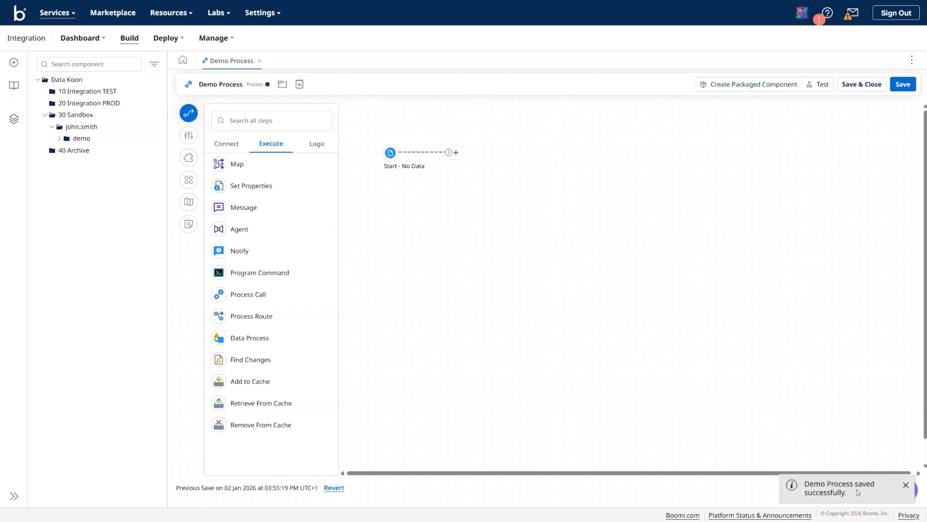
Step: Expand demo and its Processes folder in the tree to show Demo Process
left_click_drag(807, 484, 848, 492)
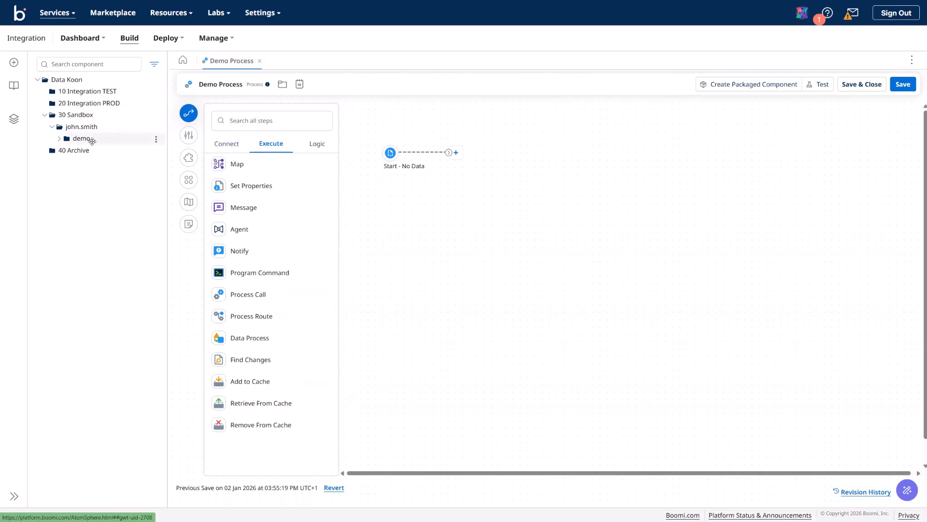
left_click(59, 140)
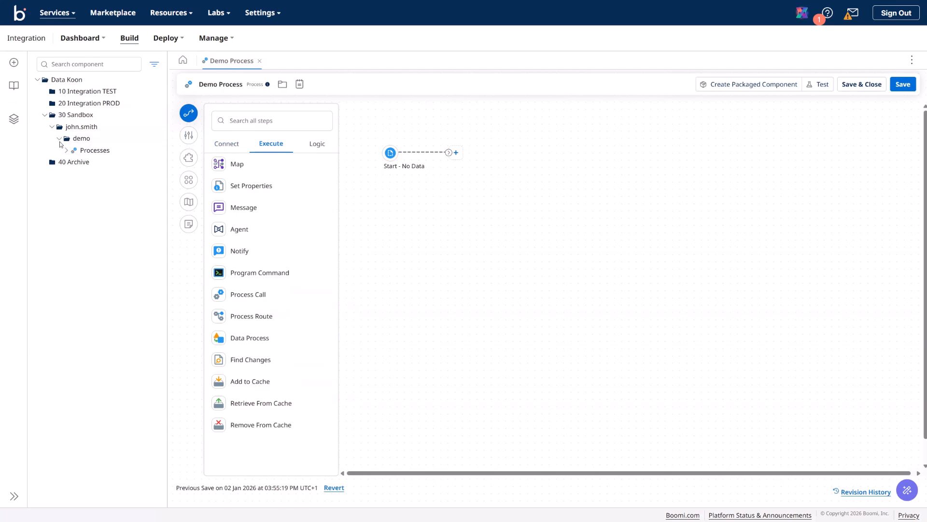
left_click(67, 151)
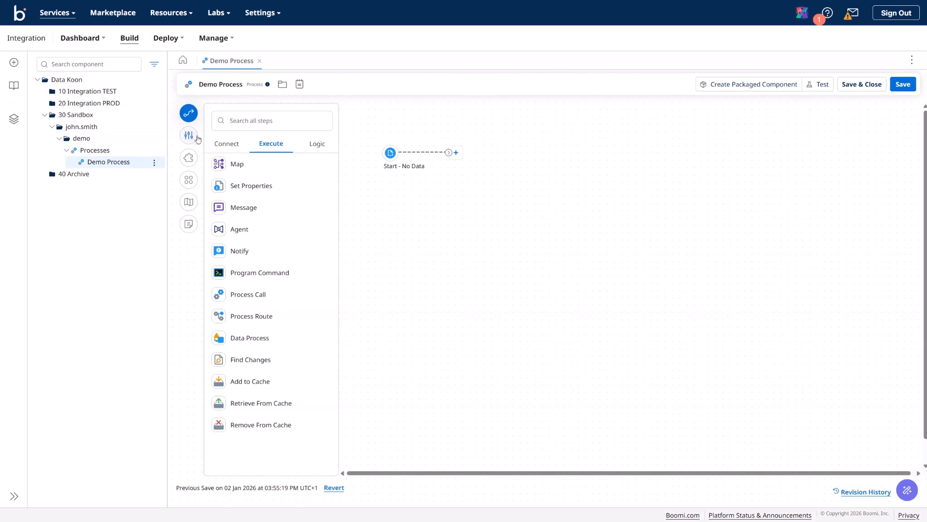
Step: Try the step search, then reopen and close the process options unchanged
left_click(278, 128)
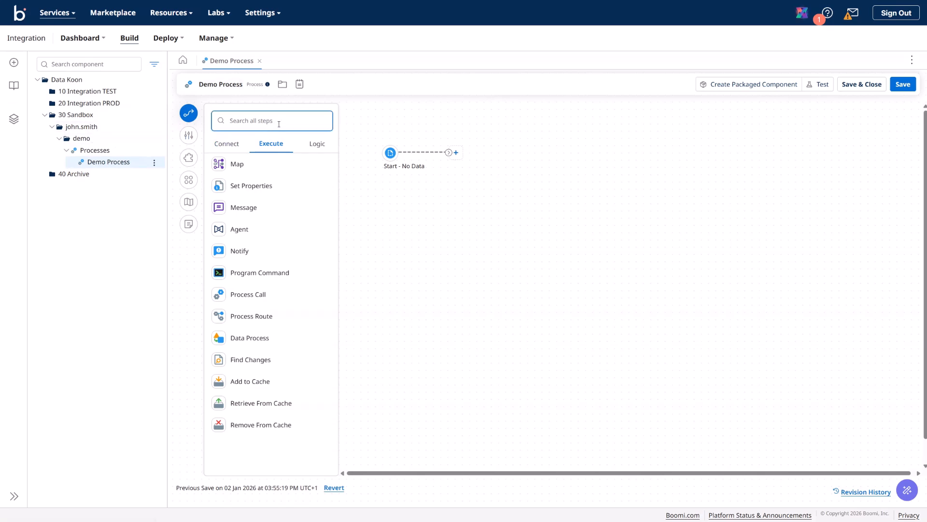
left_click(263, 125)
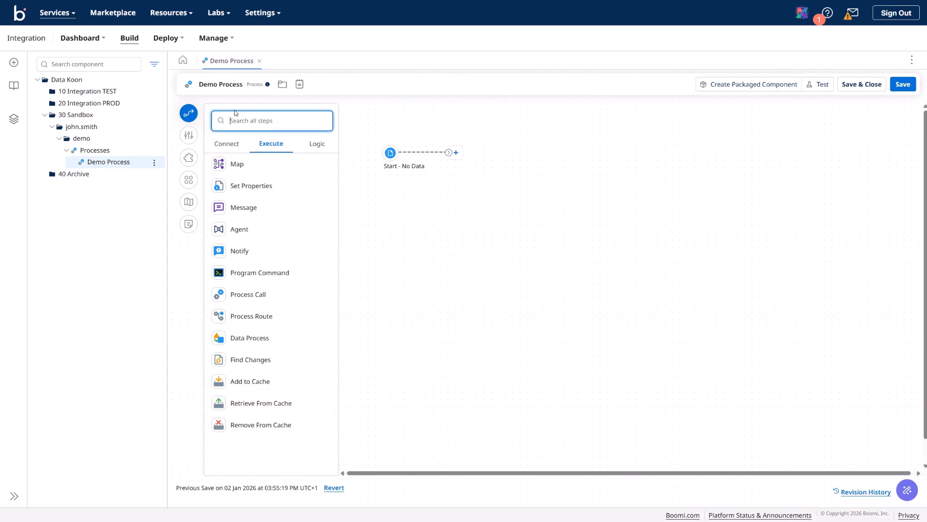
left_click(189, 140)
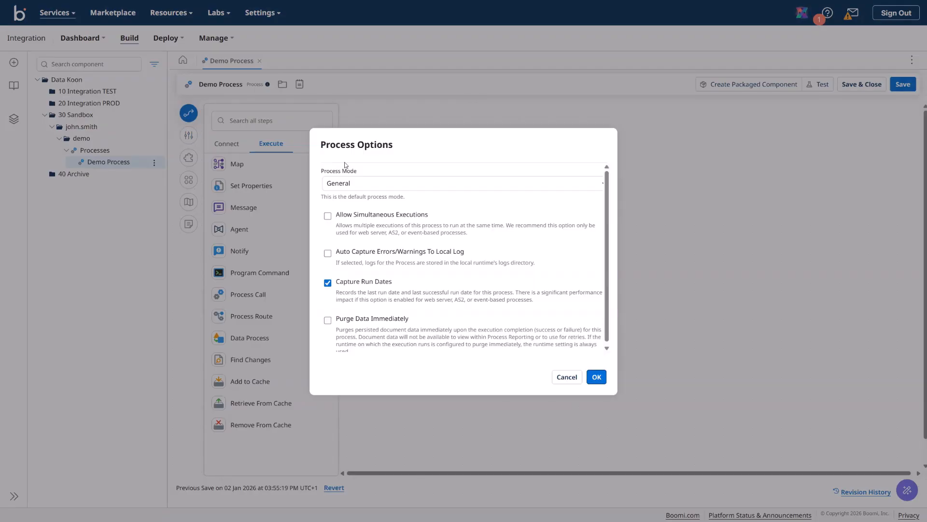
left_click(567, 377)
Step: Browse every tab of the process Extensions dialog, then cancel without changes
left_click(189, 162)
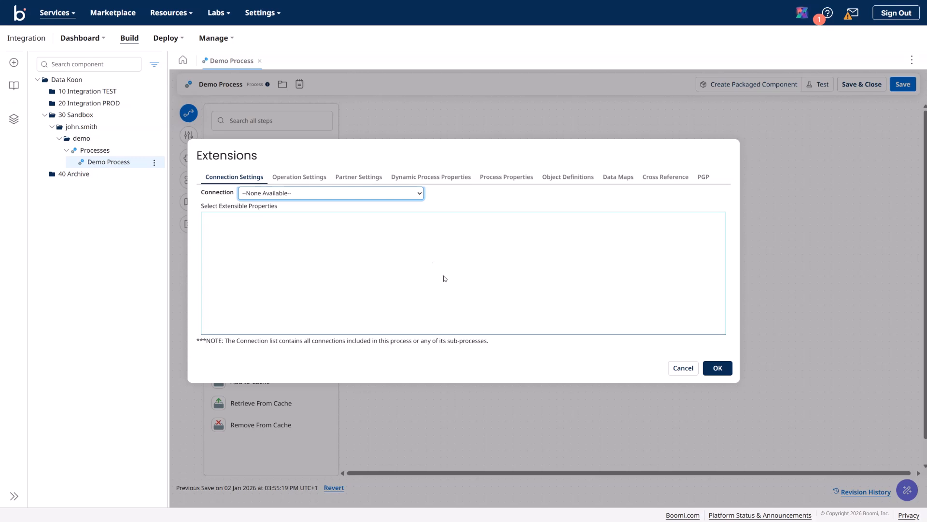
left_click(310, 179)
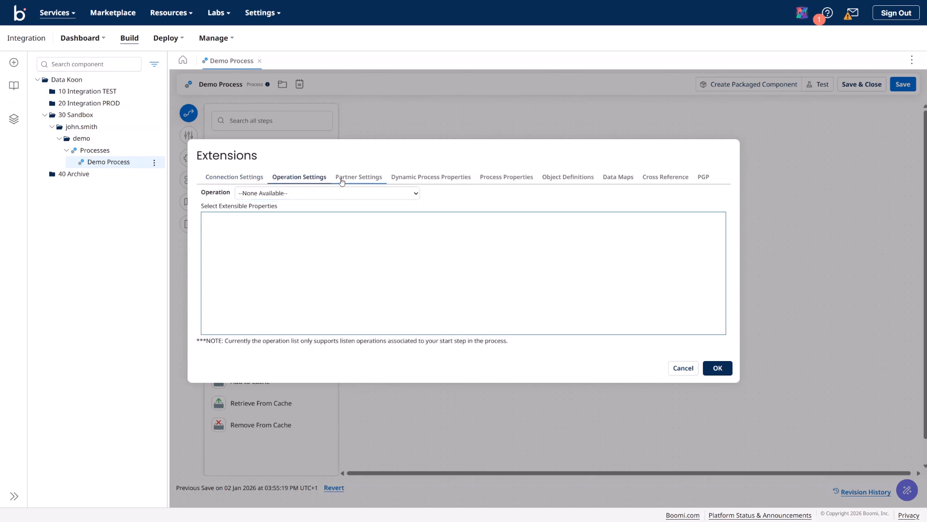
left_click(363, 181)
left_click(428, 178)
left_click(505, 178)
left_click(572, 178)
left_click(612, 179)
left_click(665, 178)
left_click(703, 178)
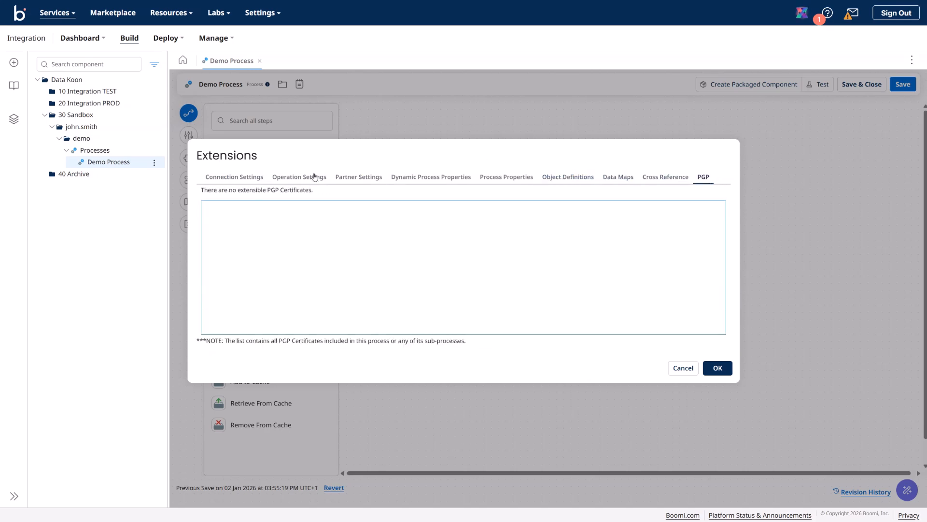
left_click(240, 178)
left_click(683, 368)
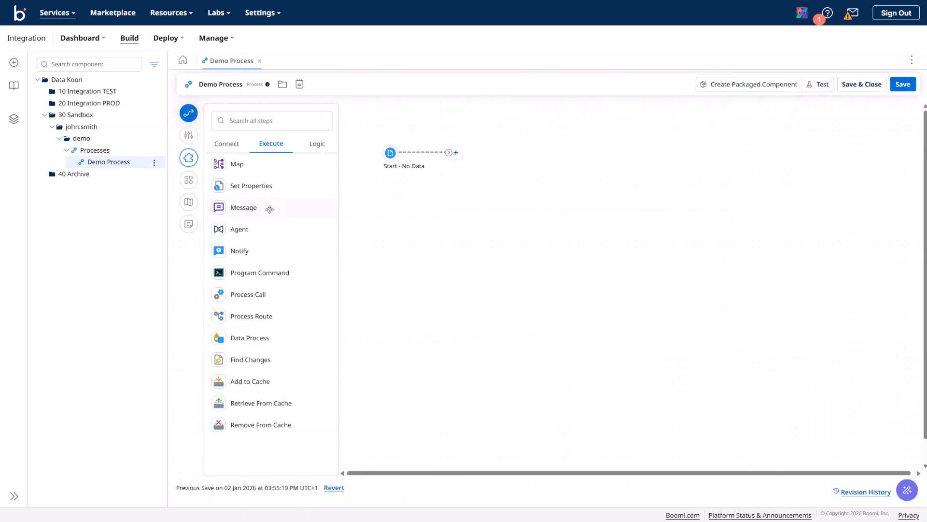
Step: Auto-arrange the steps and view the overview map, moving Start and undoing the move
left_click(192, 184)
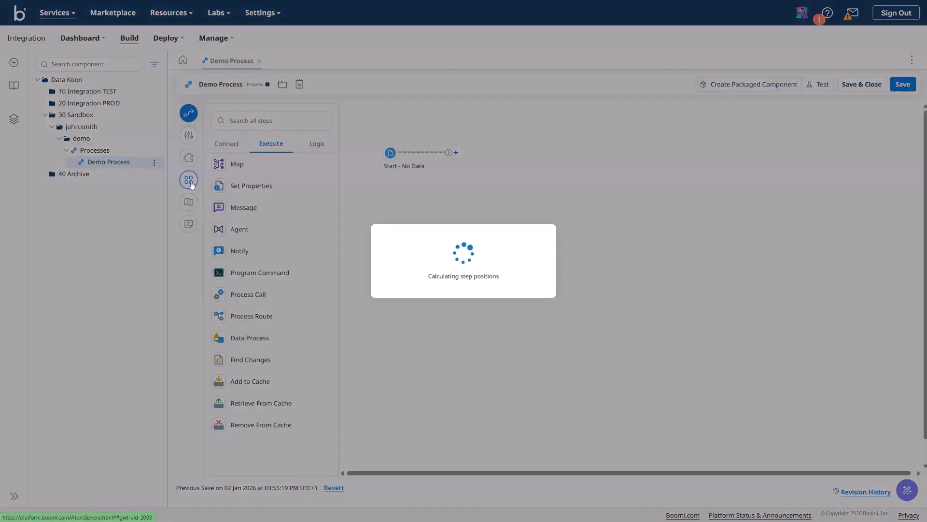
left_click(190, 207)
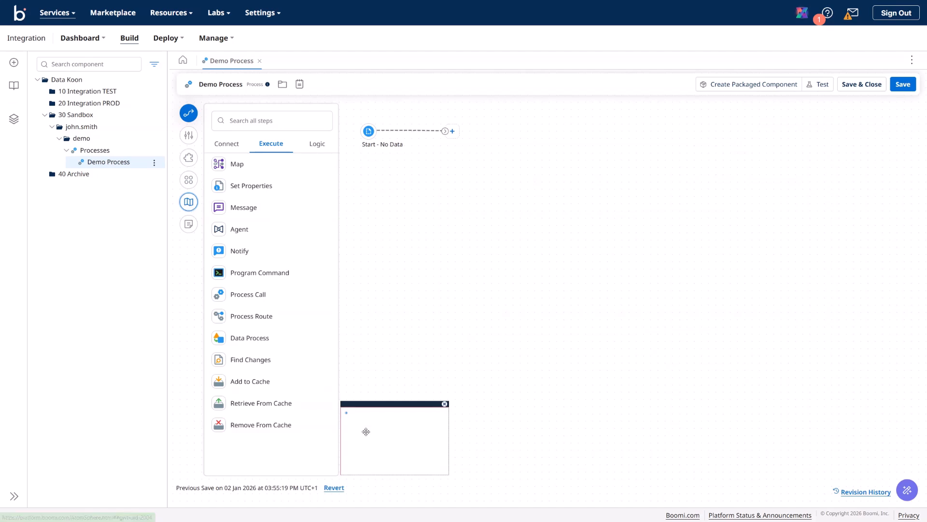
left_click_drag(374, 131, 482, 333)
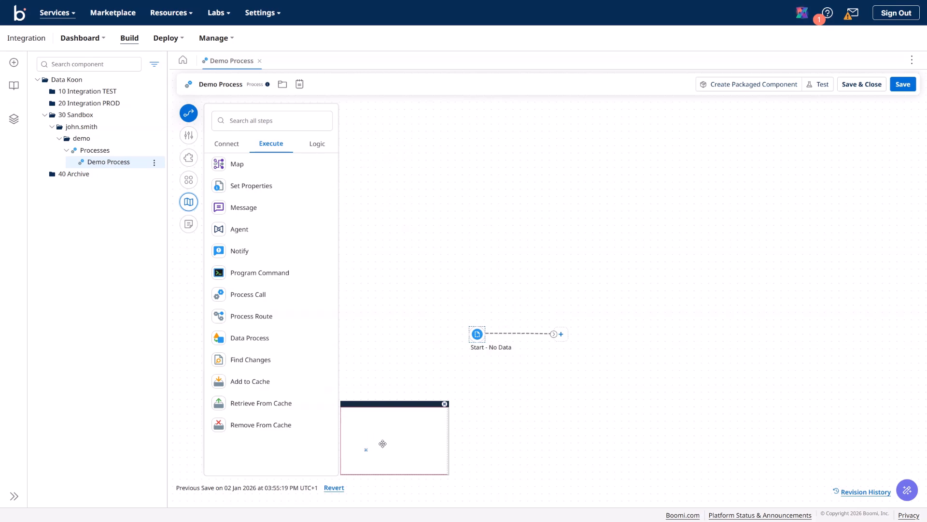
key("ctrl+z")
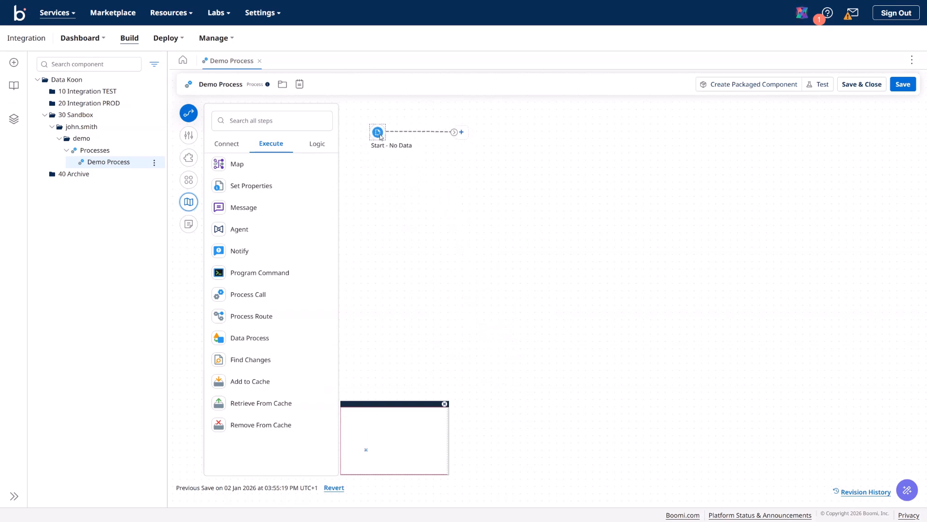
Step: Hide the overview map and save a note reading 'This is a note' on the canvas
left_click(445, 405)
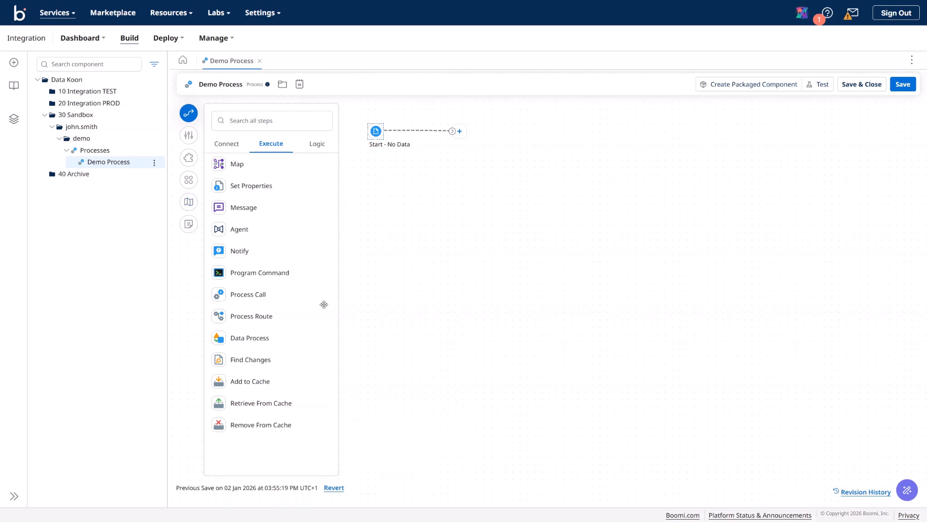
left_click(189, 224)
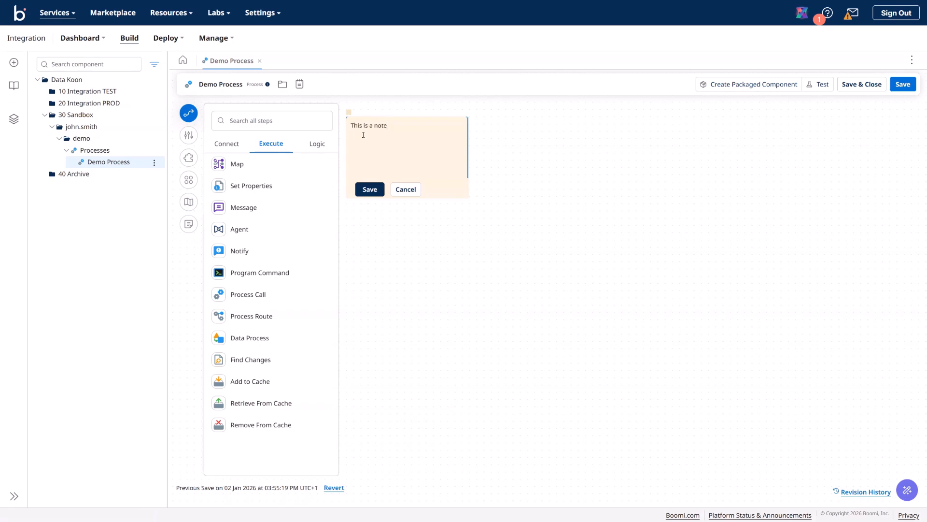
left_click(371, 190)
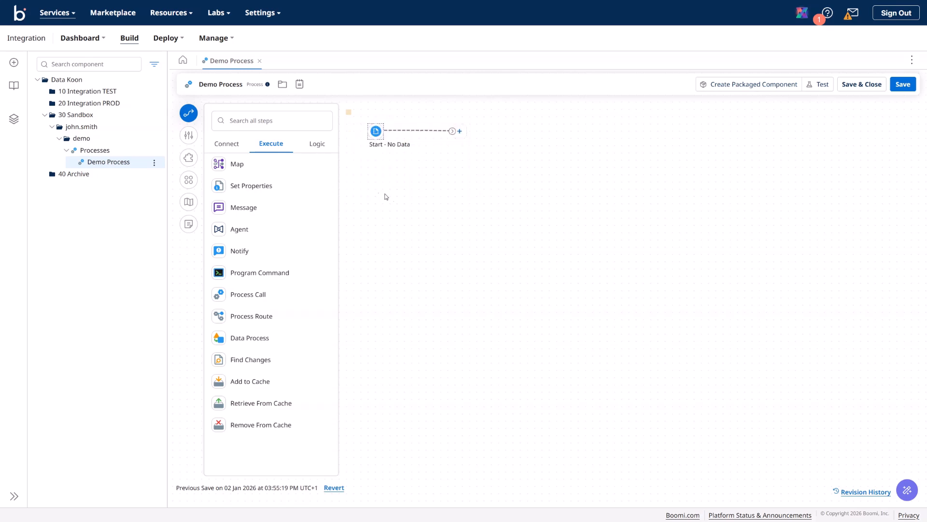
Step: Drag the Start - No Data shape lower and to the right, away from the note
mouse_move(349, 114)
left_click_drag(388, 148, 425, 205)
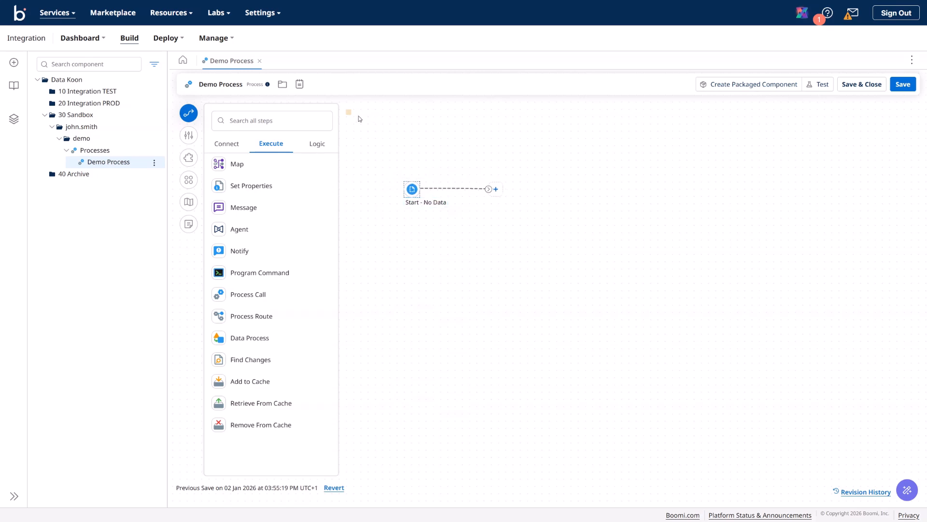
mouse_move(348, 114)
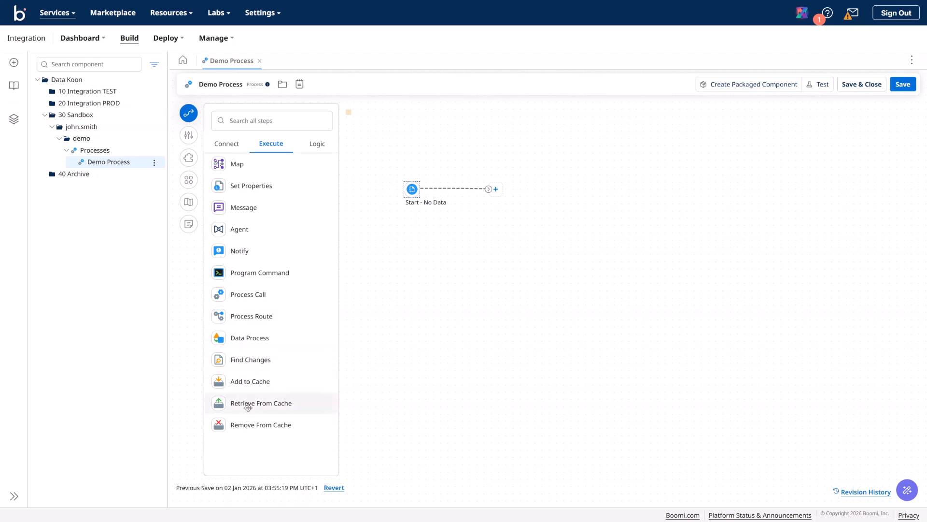
Step: Switch the palette to connector steps, collapse the other groups and expand All Connectors (279)
left_click(227, 147)
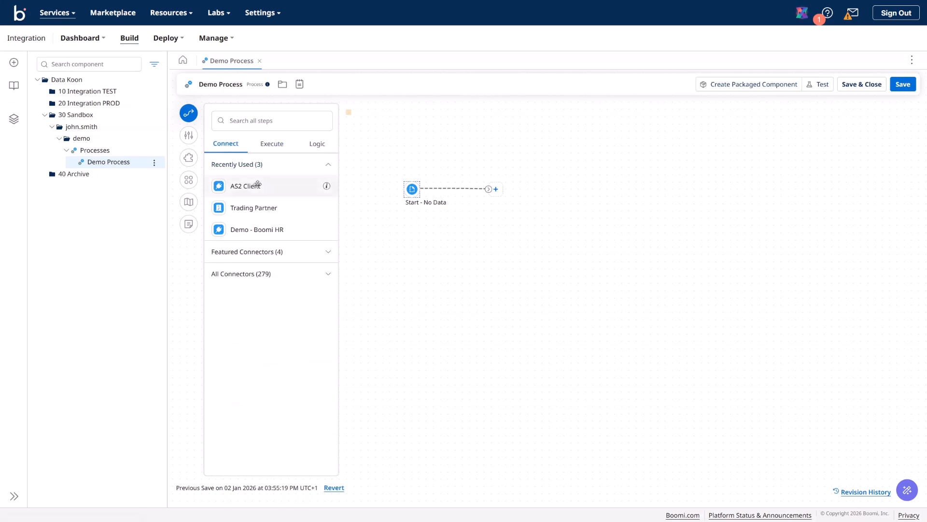
left_click(329, 166)
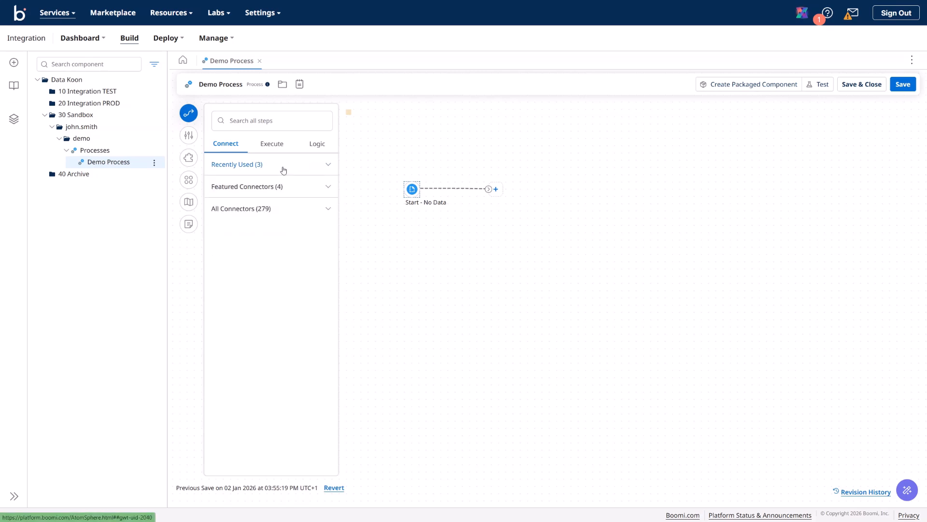
left_click(329, 188)
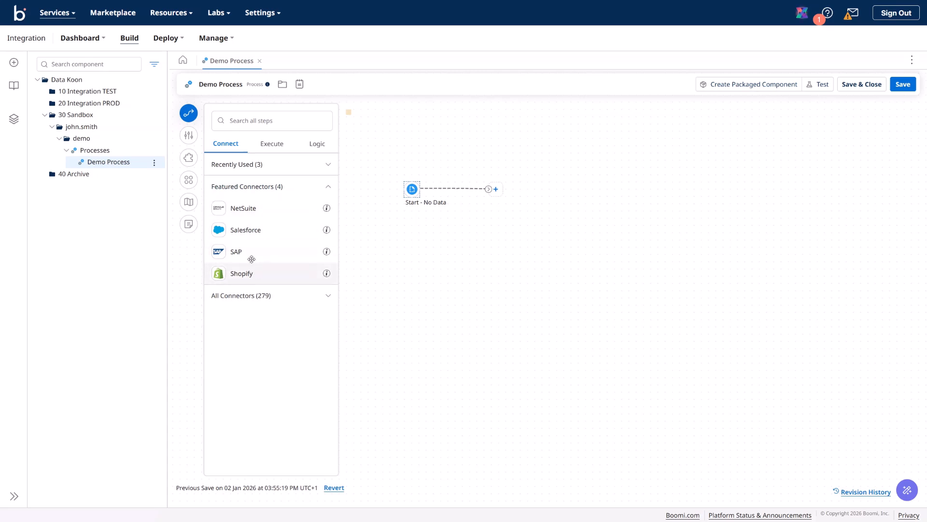
left_click(327, 187)
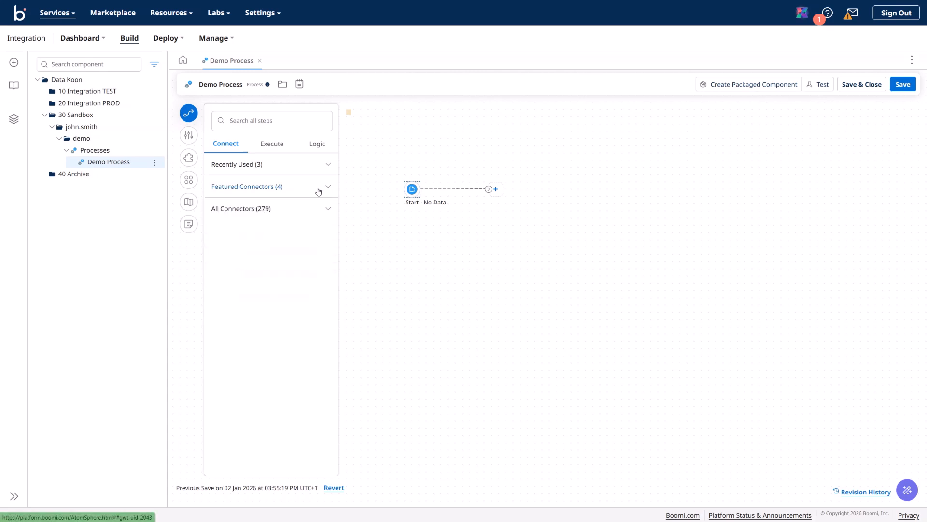
left_click(327, 210)
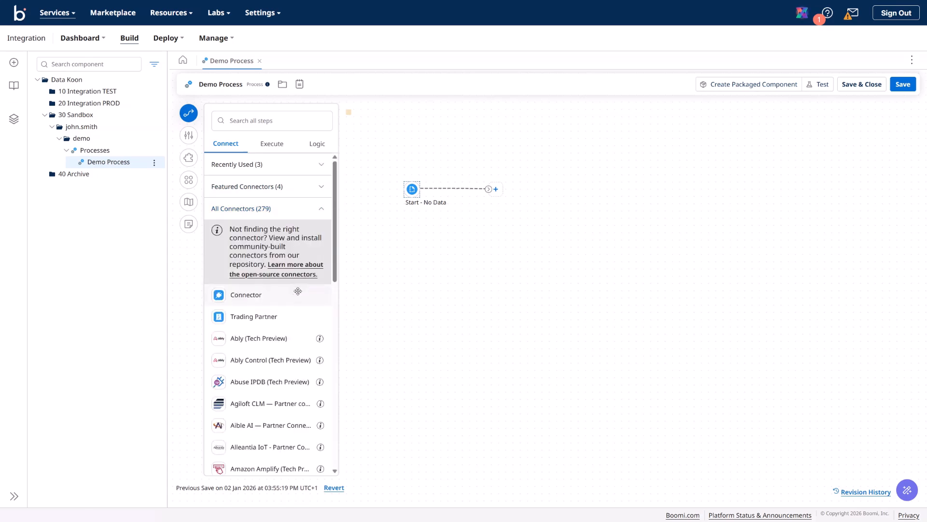
scroll(296, 295, "down", 1)
scroll(256, 279, "down", 4)
scroll(266, 294, "down", 4)
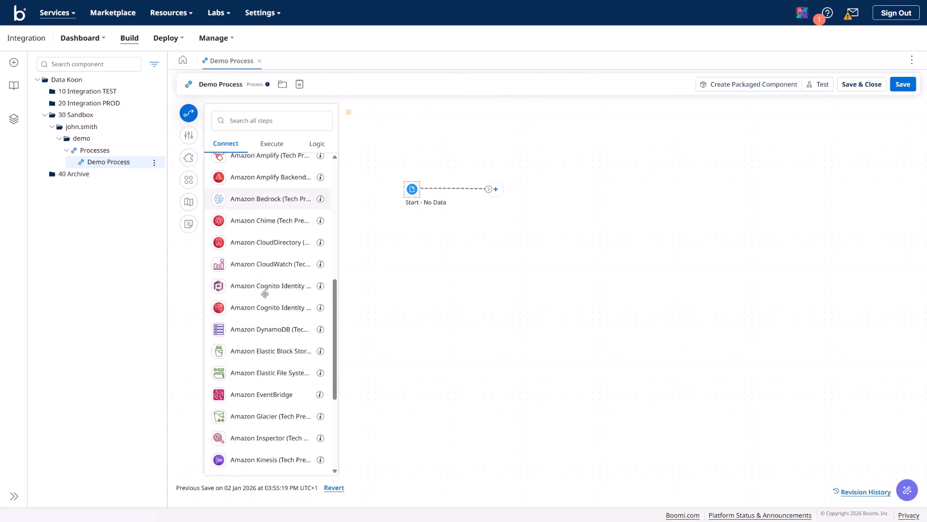
scroll(267, 294, "down", 2)
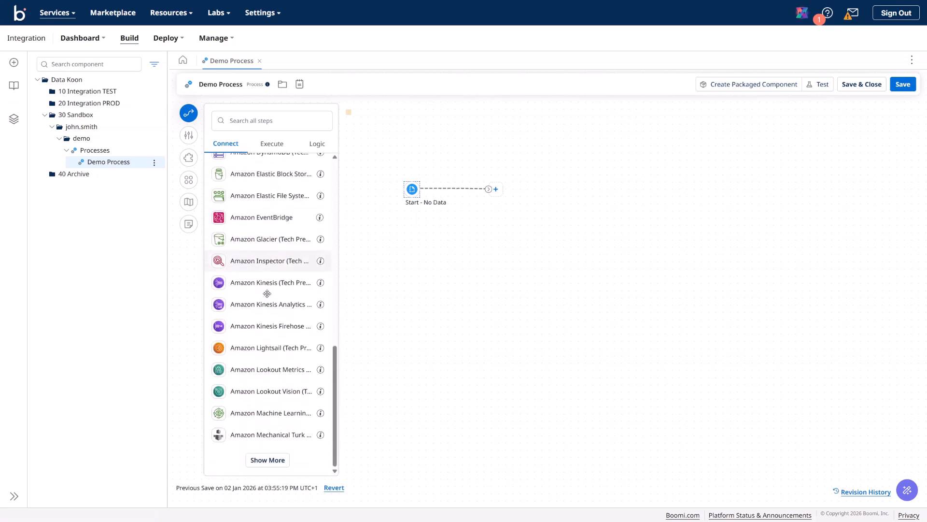
left_click(263, 460)
scroll(265, 353, "down", 5)
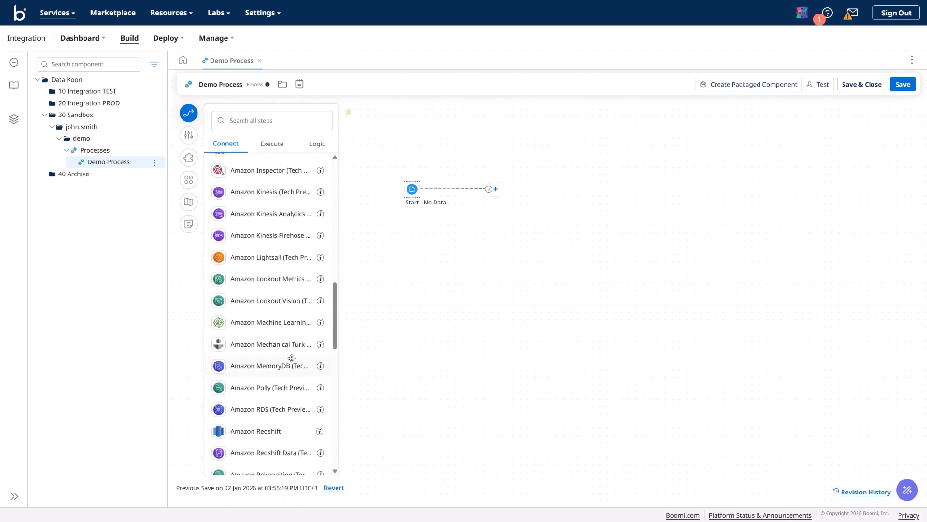
scroll(291, 357, "down", 5)
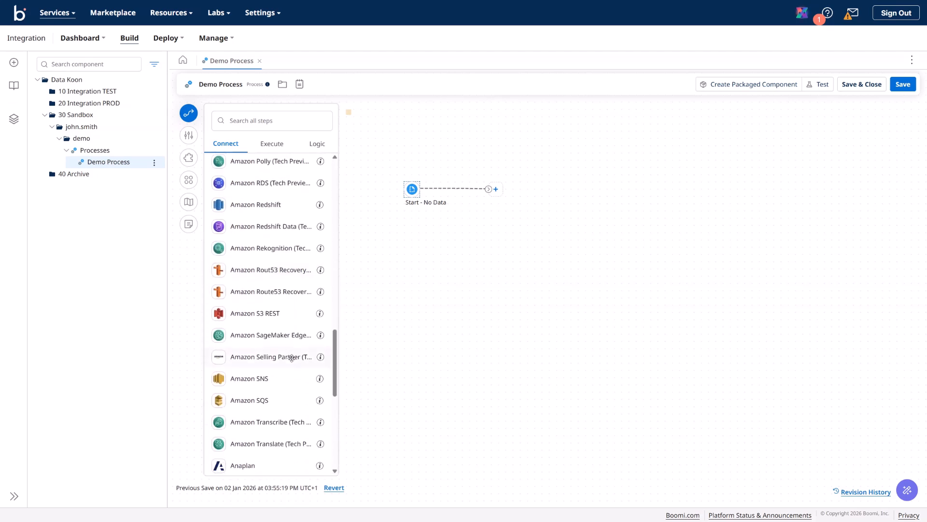
scroll(292, 358, "down", 3)
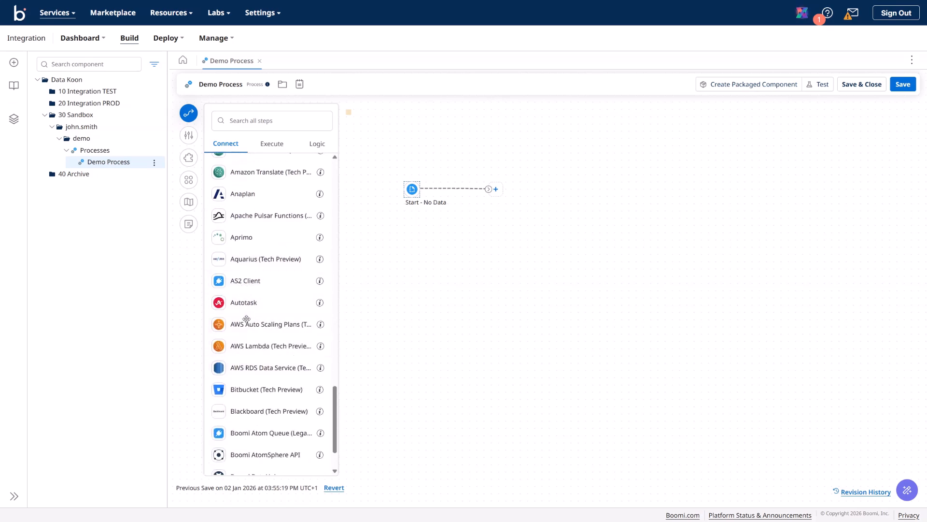
scroll(263, 369, "down", 1)
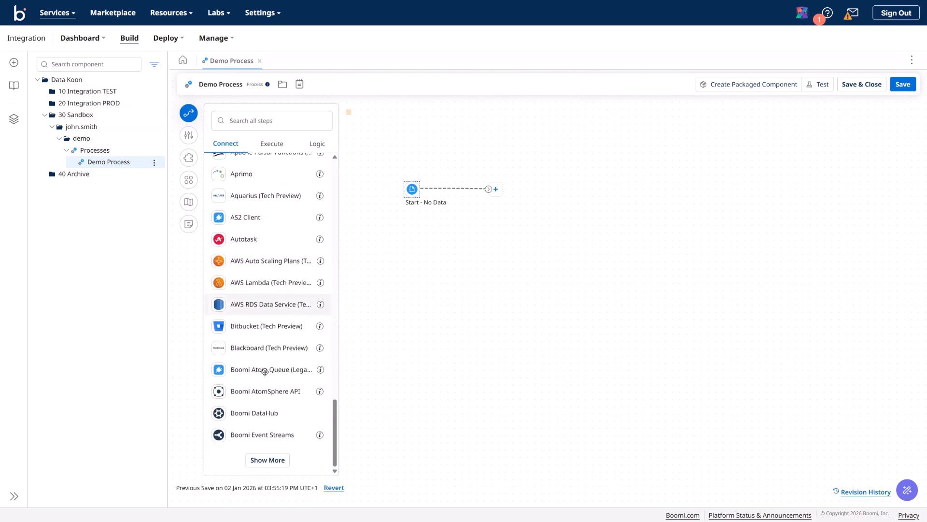
left_click(279, 460)
scroll(269, 370, "down", 5)
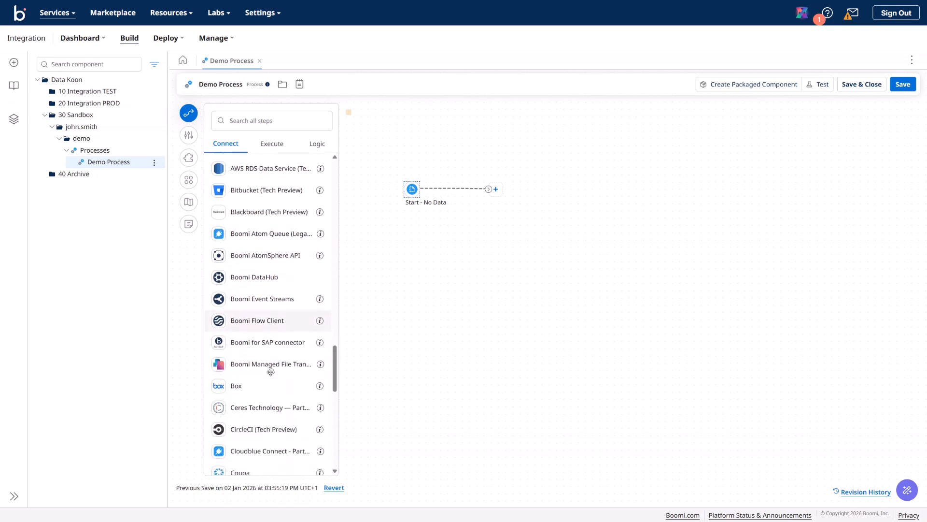
scroll(271, 372, "down", 2)
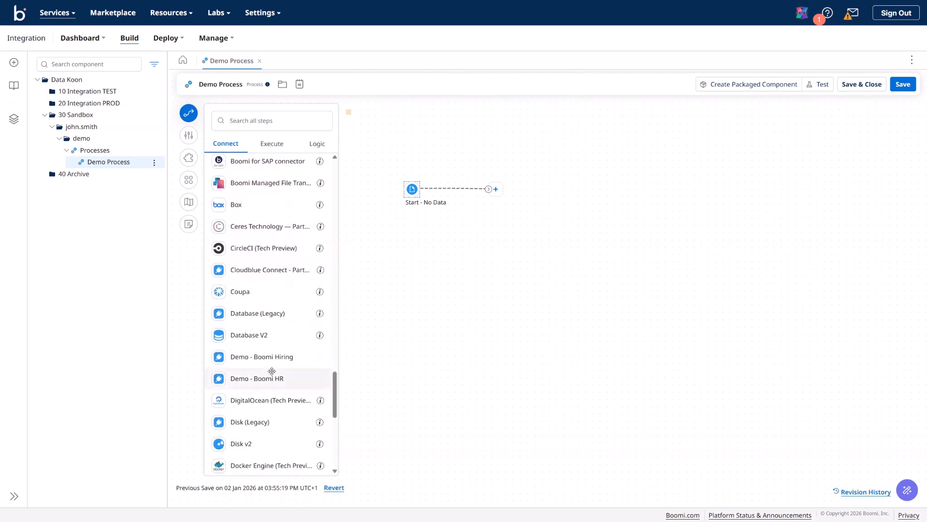
scroll(271, 370, "down", 1)
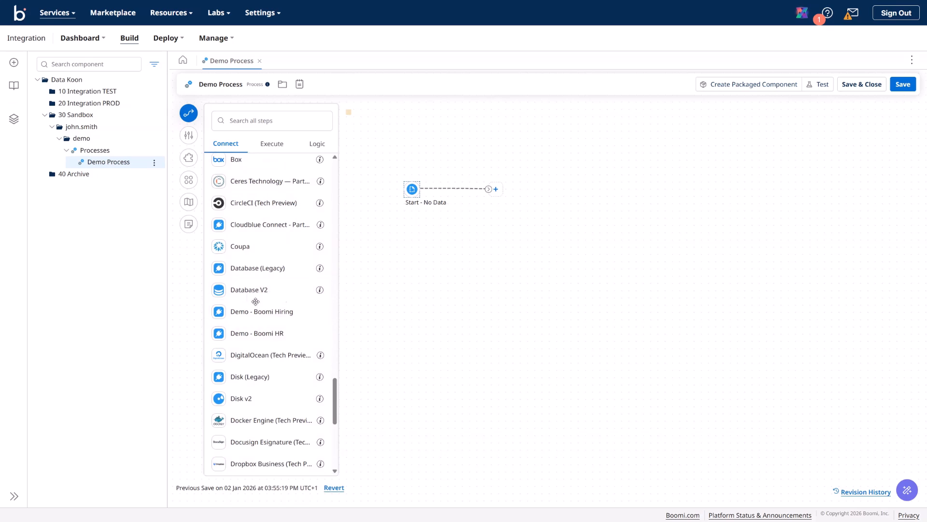
scroll(276, 345, "down", 2)
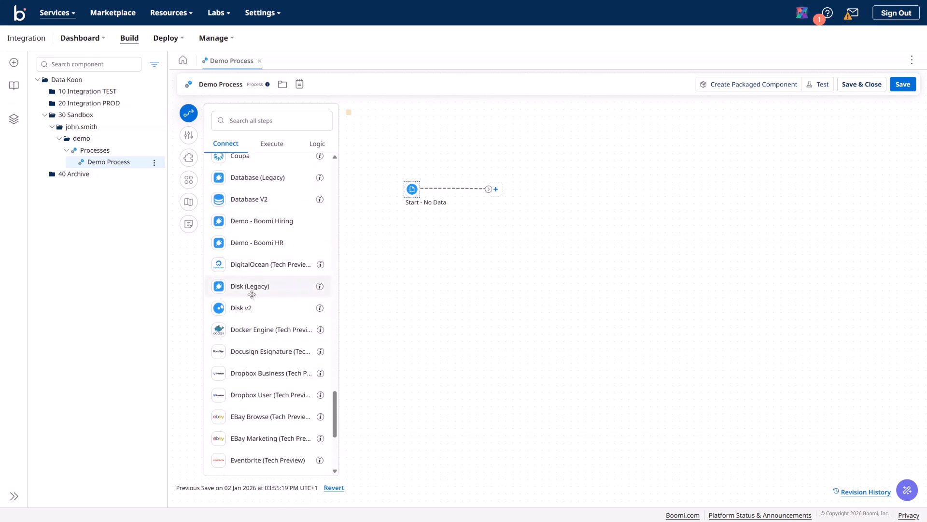
scroll(266, 346, "down", 3)
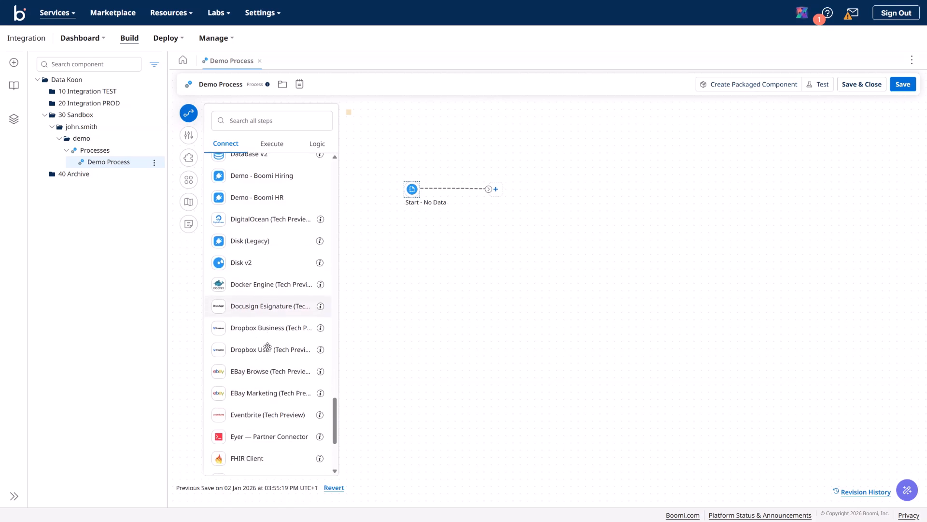
scroll(270, 346, "down", 2)
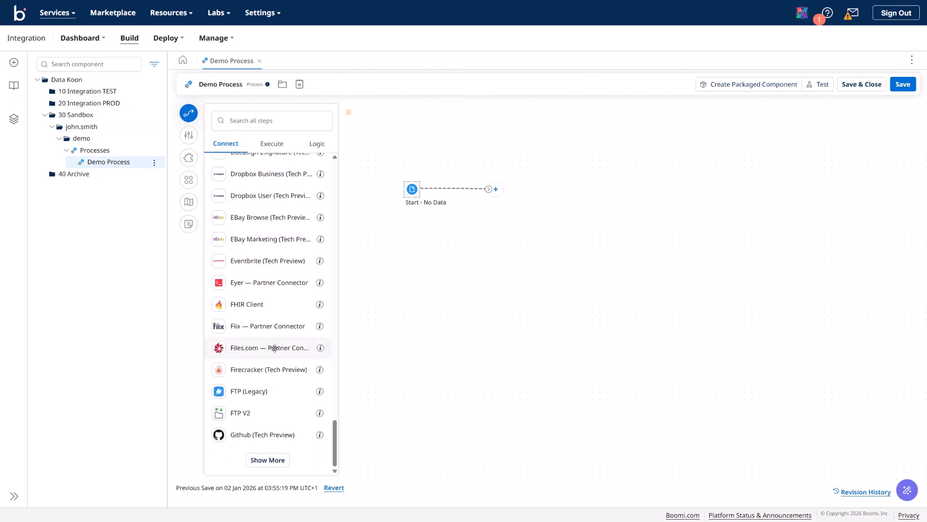
left_click(268, 459)
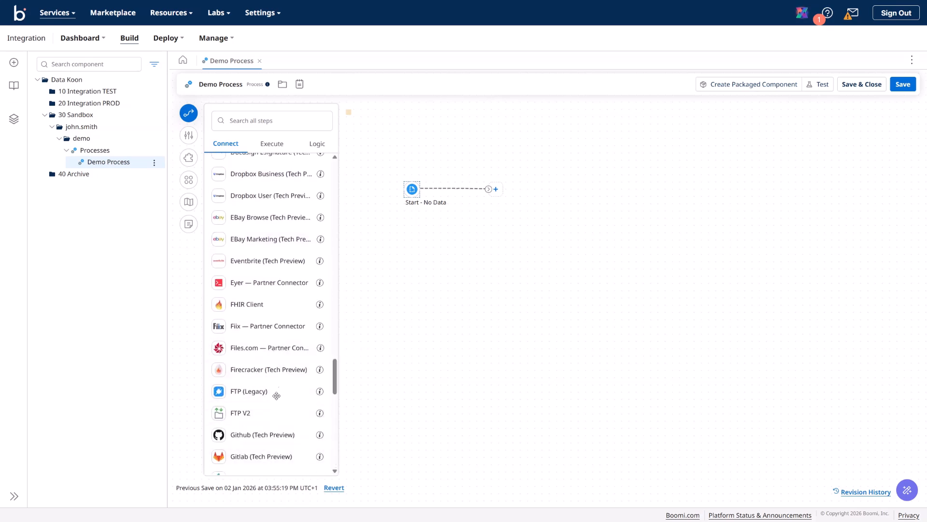
scroll(276, 414, "down", 2)
scroll(275, 382, "down", 5)
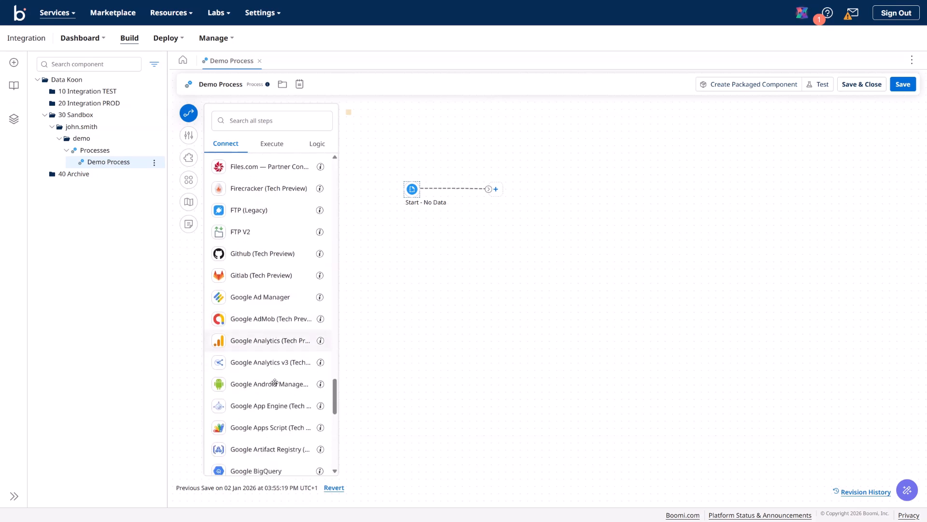
scroll(275, 382, "down", 5)
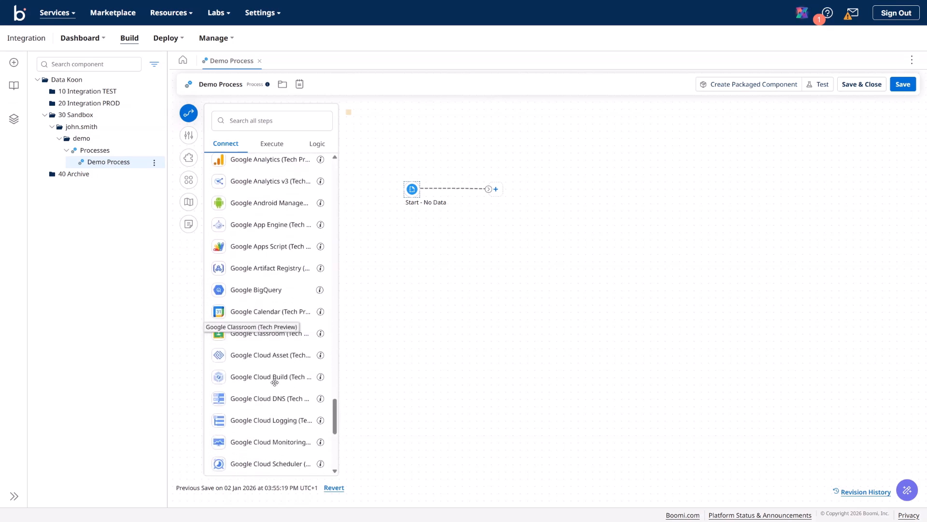
scroll(275, 382, "down", 1)
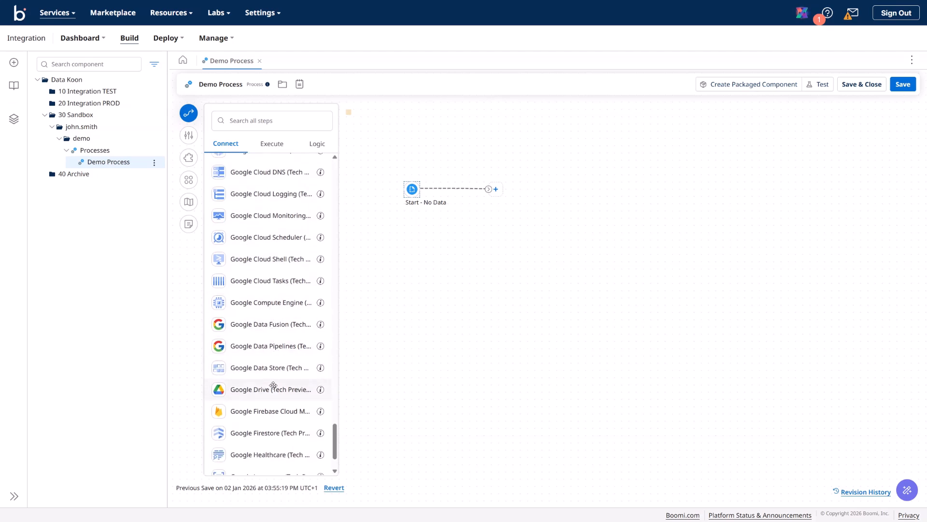
scroll(269, 398, "down", 2)
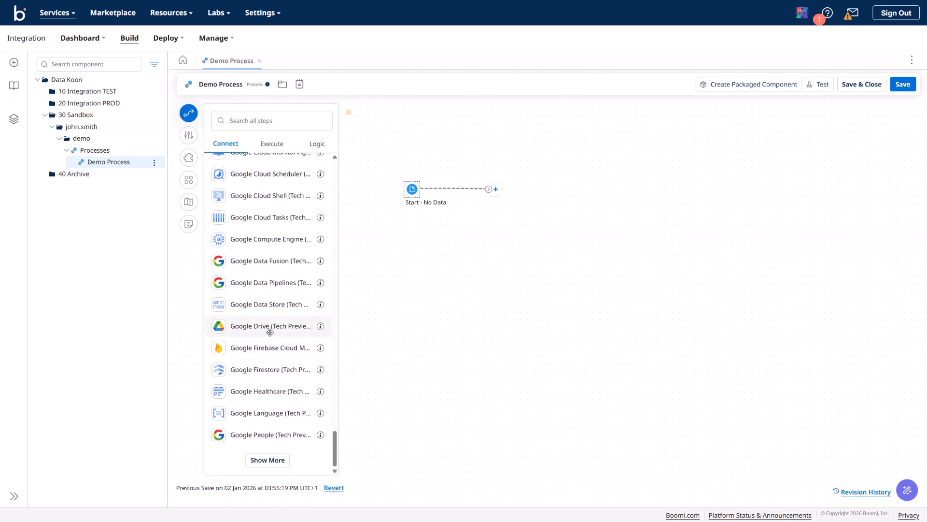
left_click(274, 461)
scroll(266, 357, "down", 5)
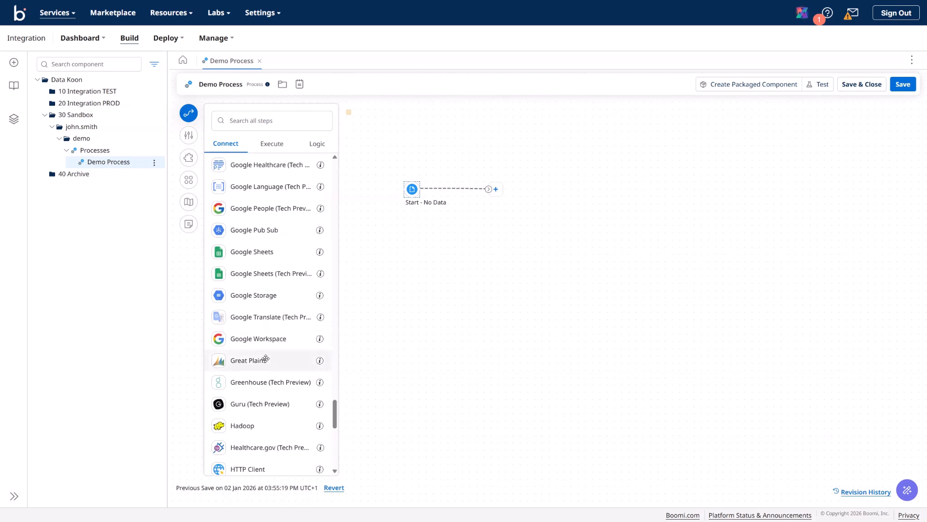
scroll(266, 359, "down", 4)
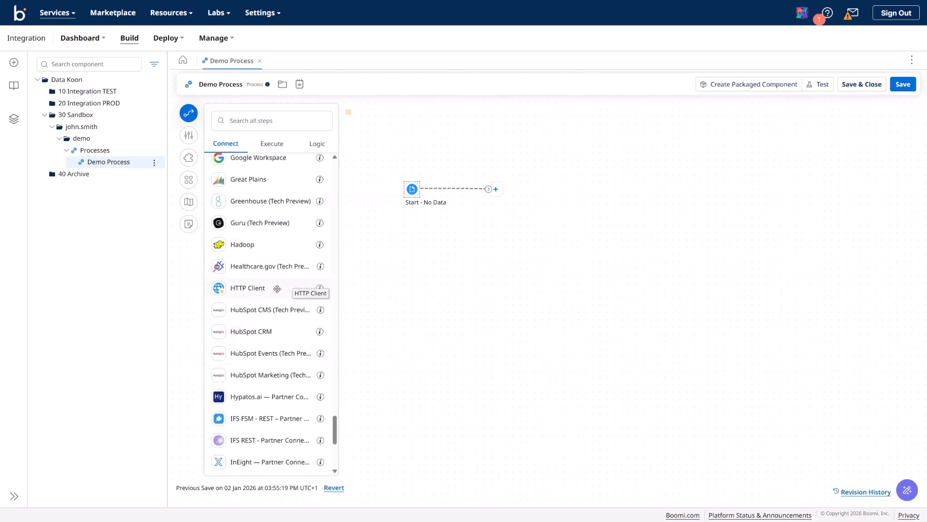
left_click(321, 289)
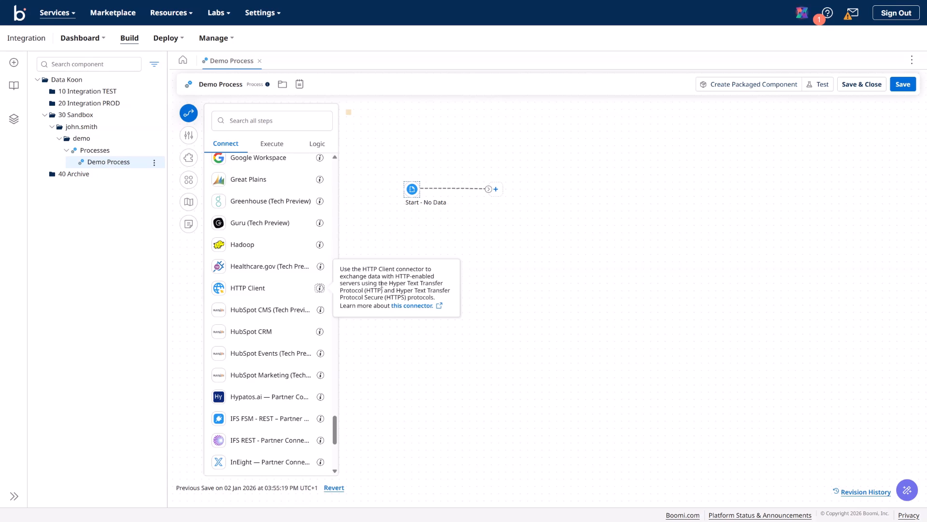
left_click(347, 355)
scroll(271, 349, "down", 5)
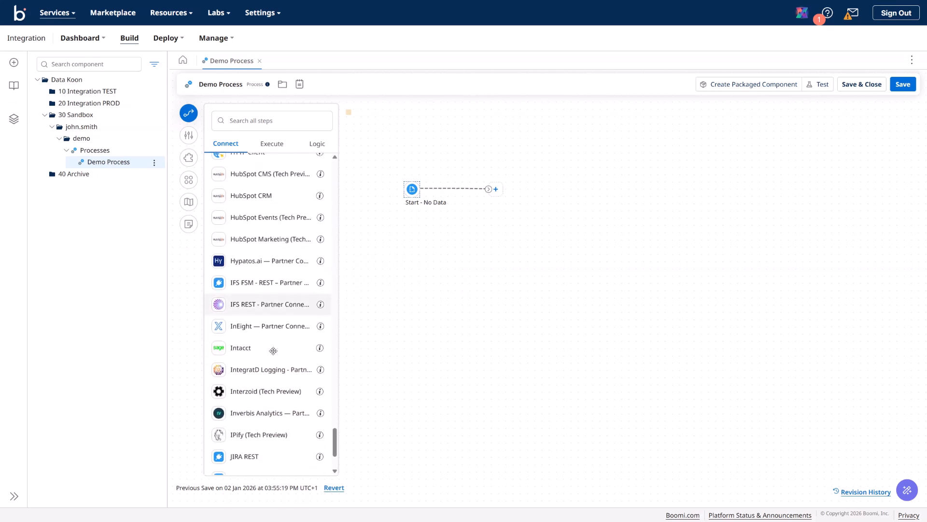
scroll(273, 351, "down", 1)
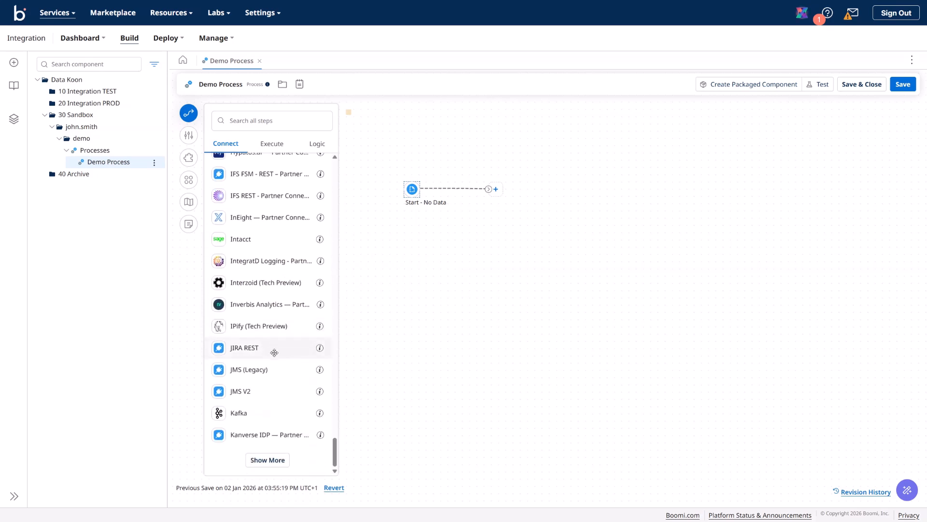
left_click(271, 459)
scroll(282, 389, "down", 5)
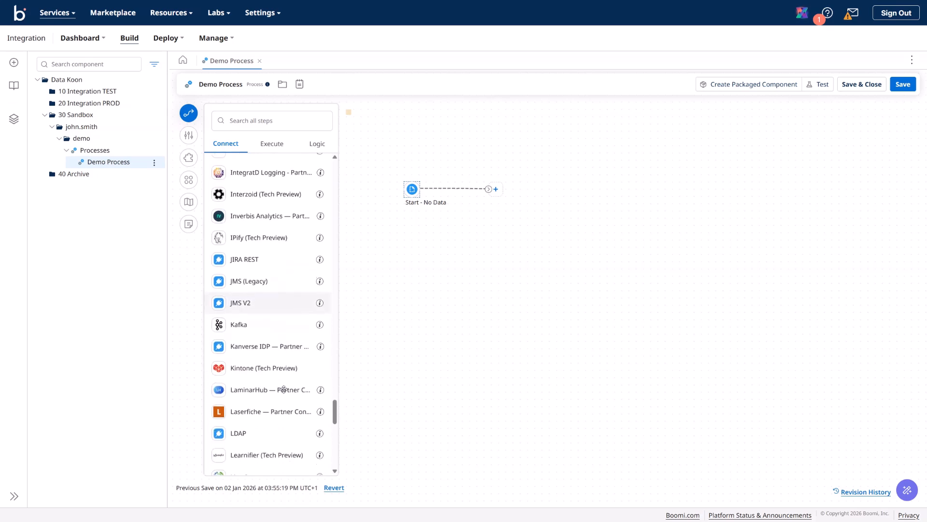
scroll(283, 389, "down", 1)
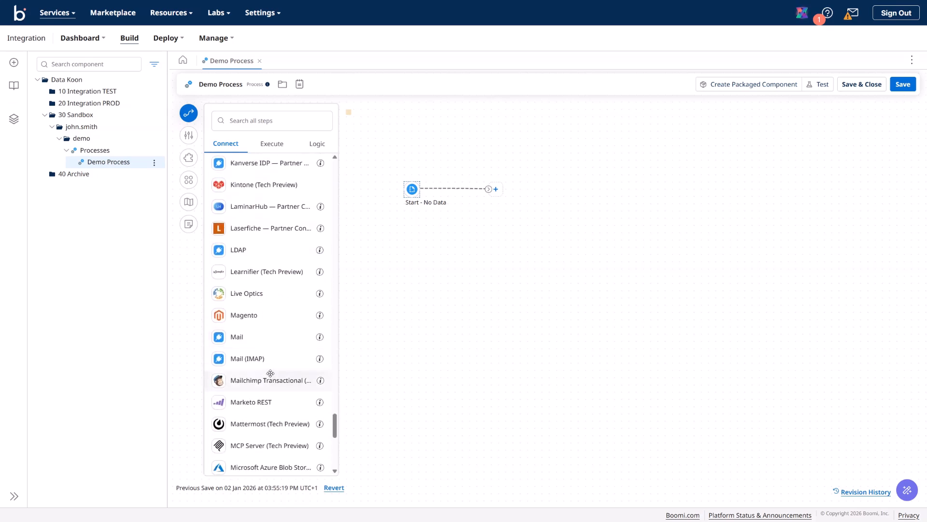
left_click(319, 359)
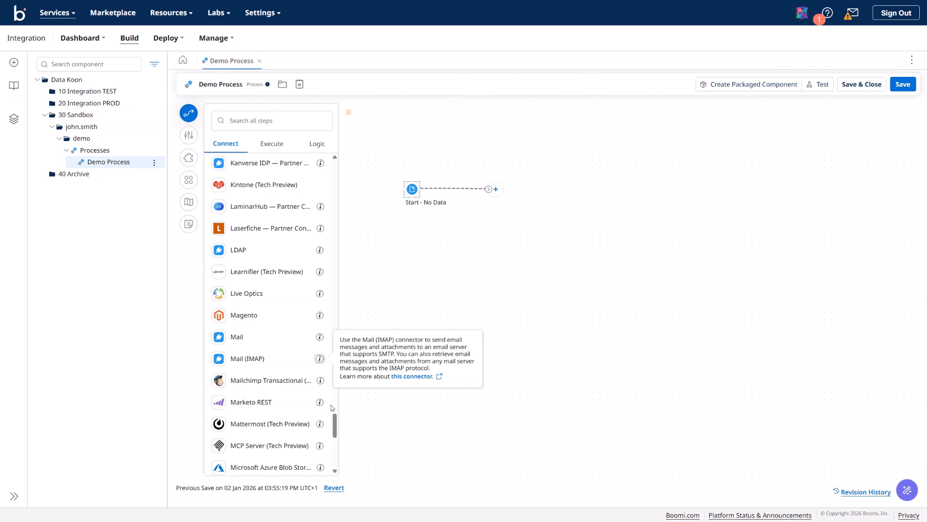
scroll(290, 397, "down", 3)
scroll(289, 398, "down", 5)
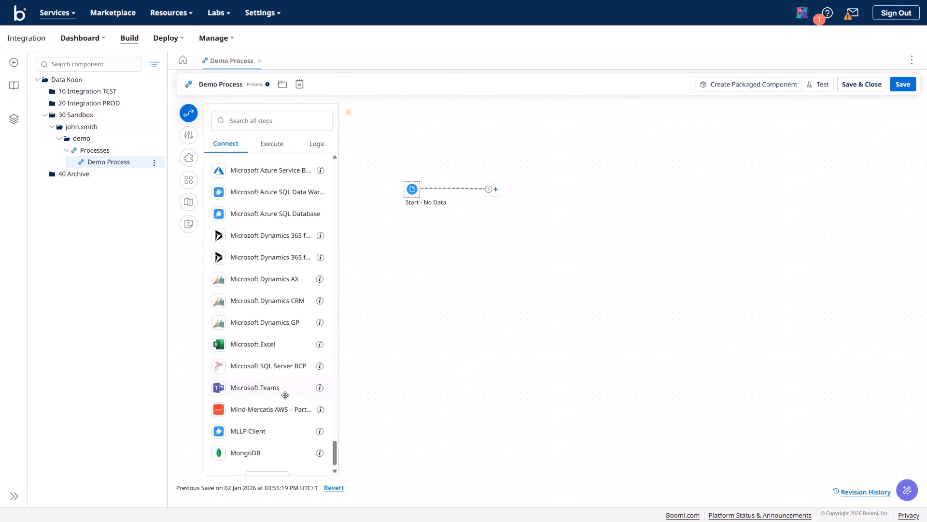
scroll(266, 361, "down", 1)
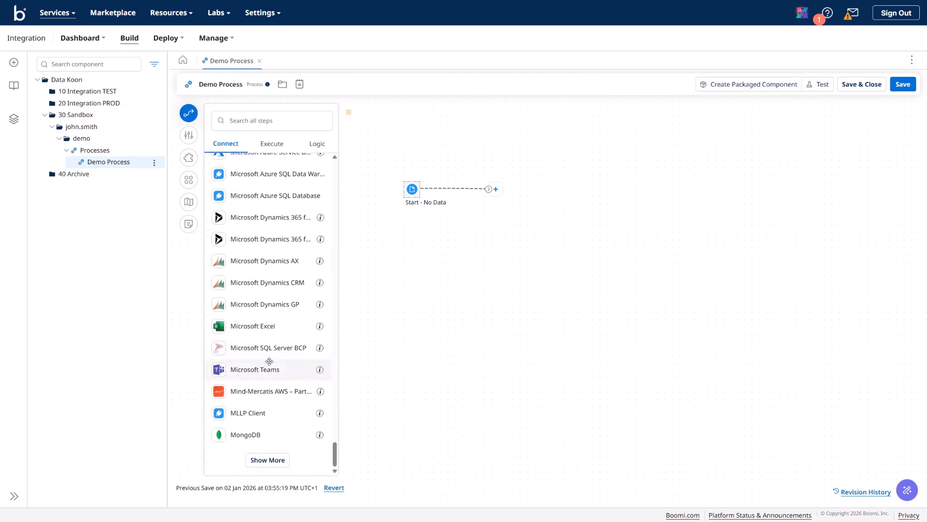
left_click(277, 457)
scroll(270, 406, "down", 4)
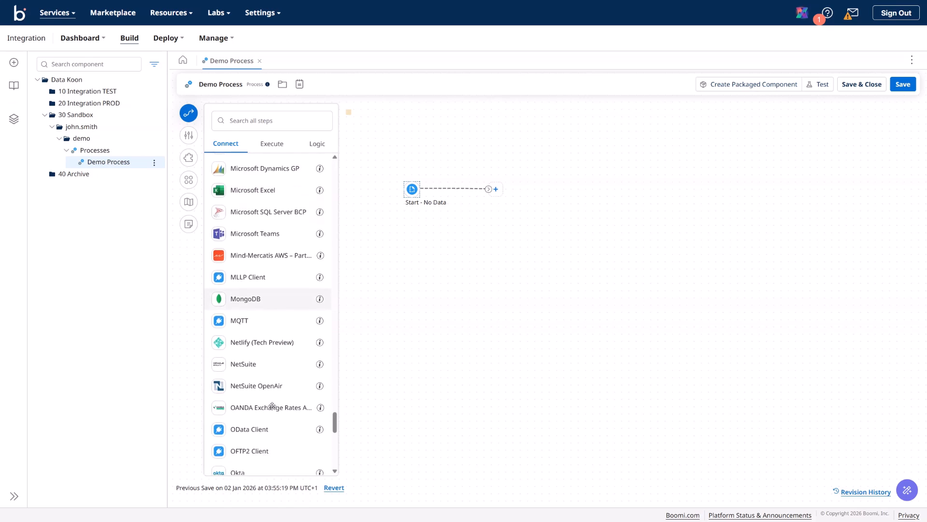
scroll(272, 405, "down", 3)
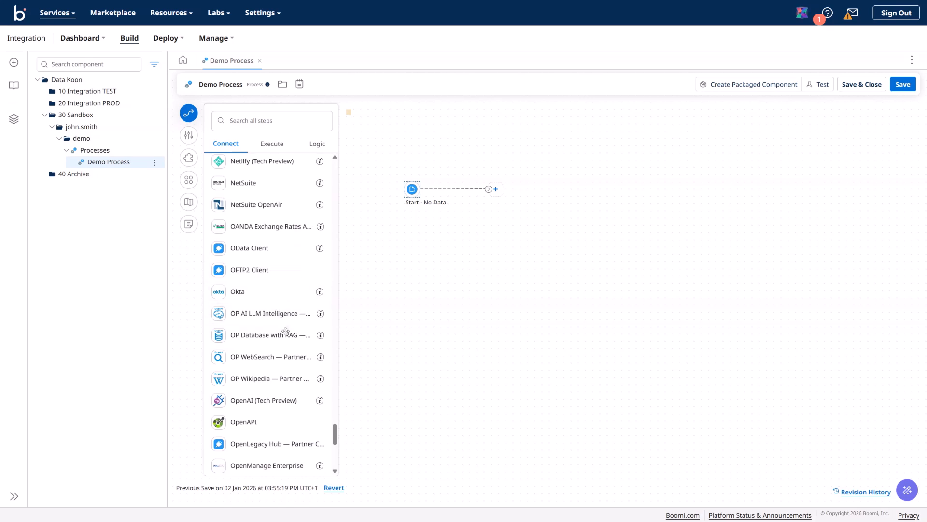
scroll(283, 356, "down", 4)
scroll(282, 360, "down", 3)
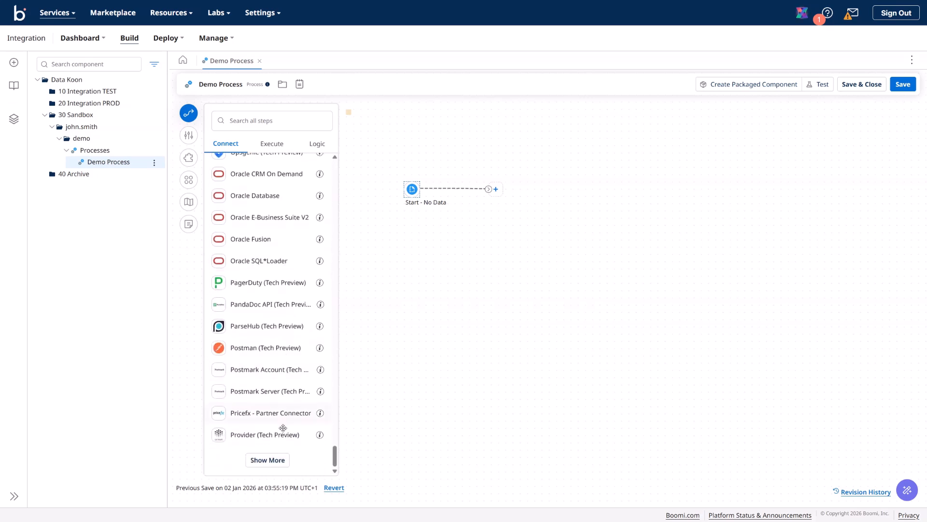
left_click(276, 460)
scroll(276, 399, "down", 2)
scroll(276, 399, "down", 3)
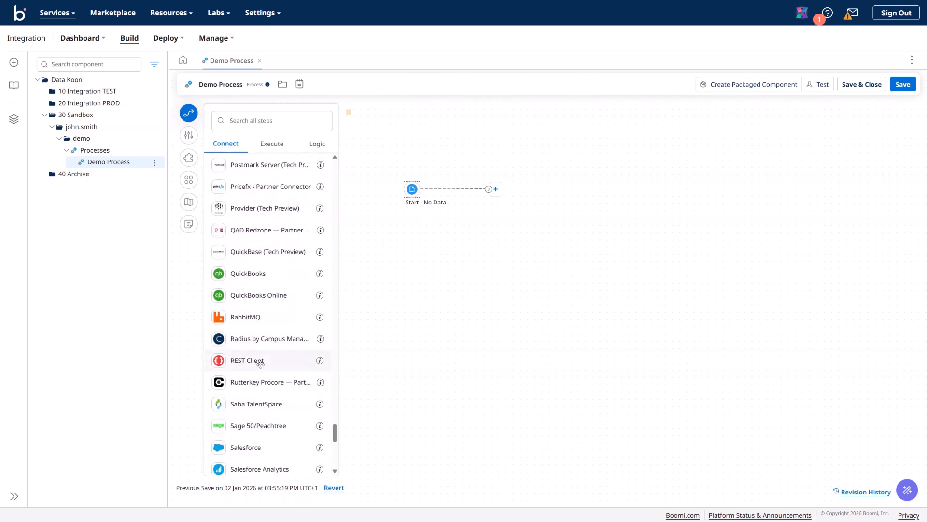
left_click(318, 363)
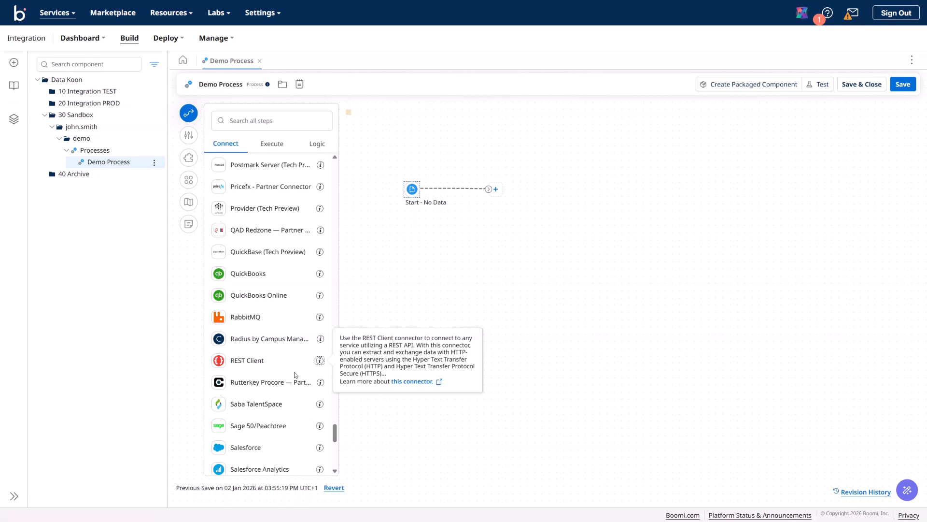
scroll(288, 375, "down", 3)
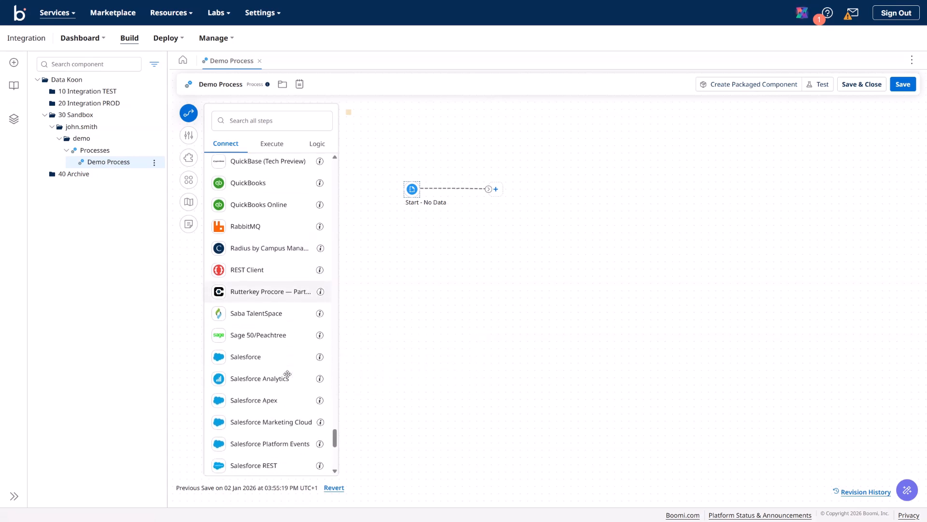
scroll(287, 375, "down", 5)
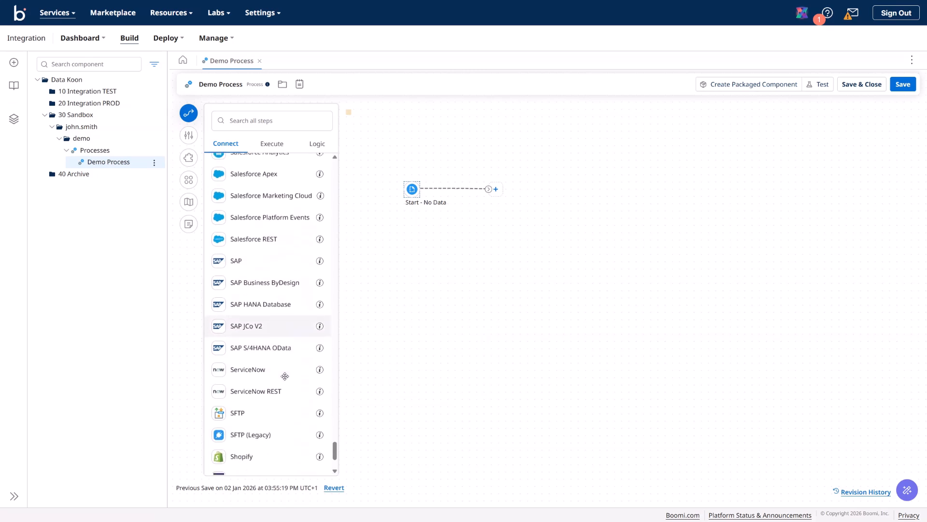
scroll(285, 376, "down", 1)
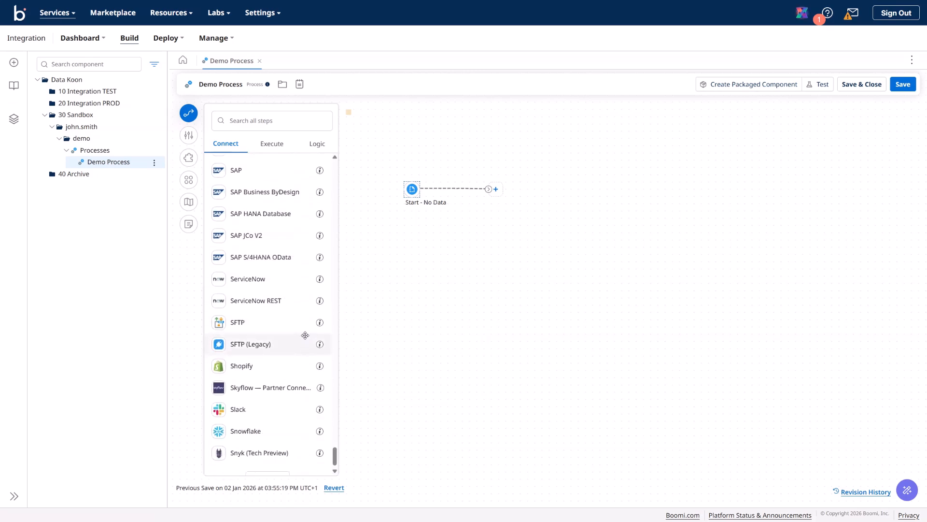
mouse_move(320, 326)
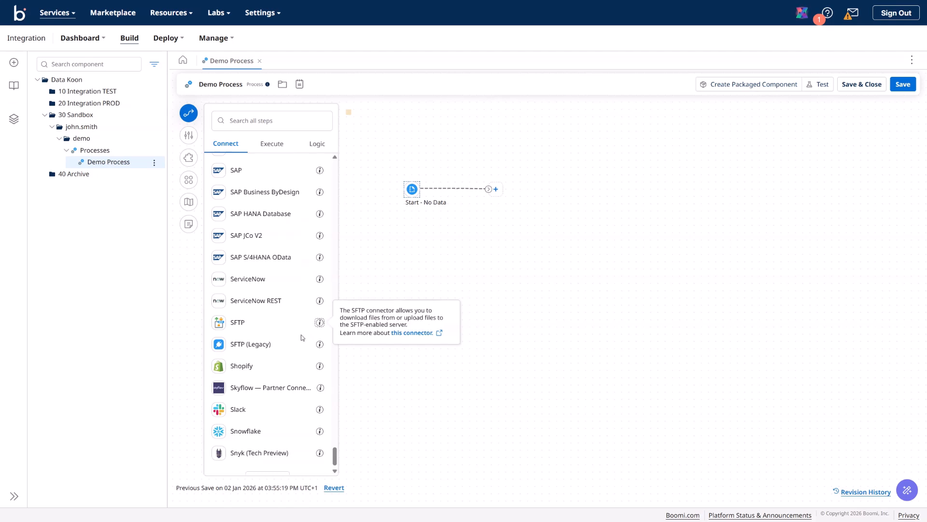
scroll(285, 352, "down", 1)
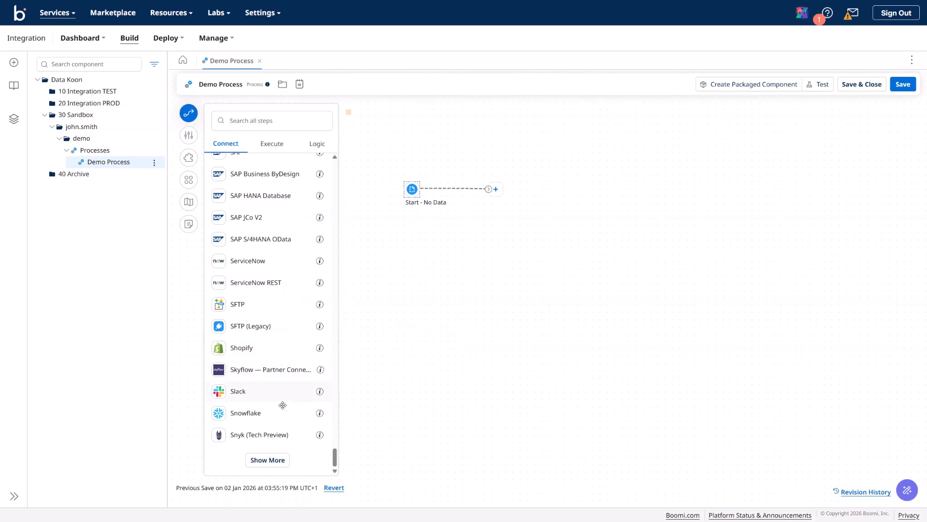
left_click(281, 458)
scroll(276, 384, "down", 4)
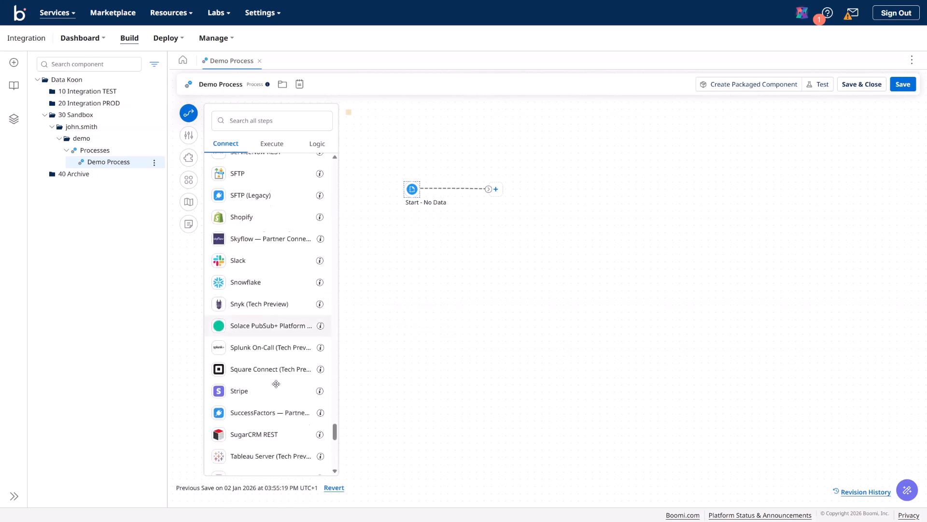
scroll(275, 383, "down", 2)
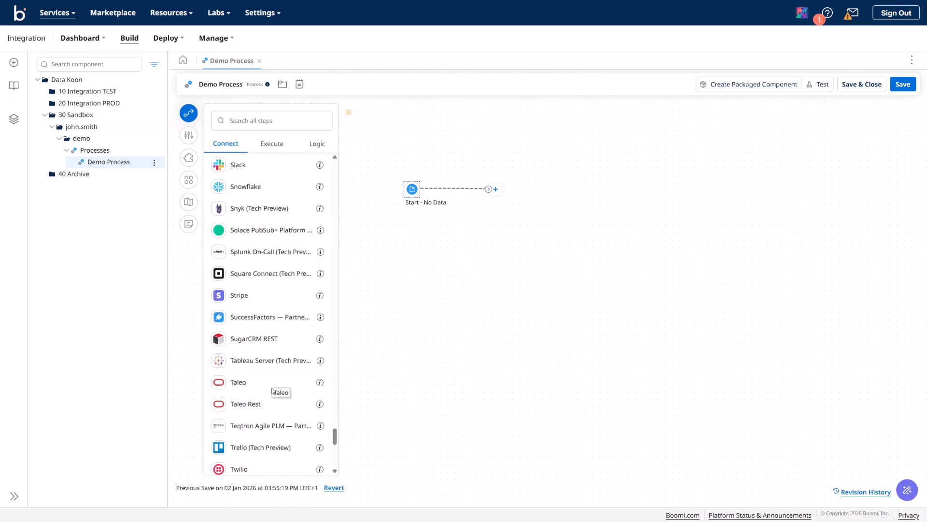
scroll(265, 430, "down", 6)
scroll(266, 432, "down", 12)
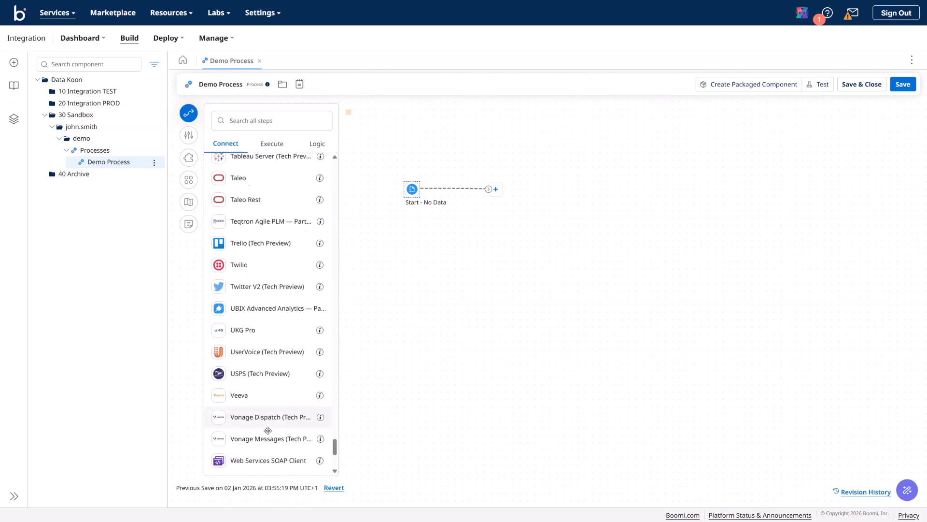
scroll(282, 435, "down", 1)
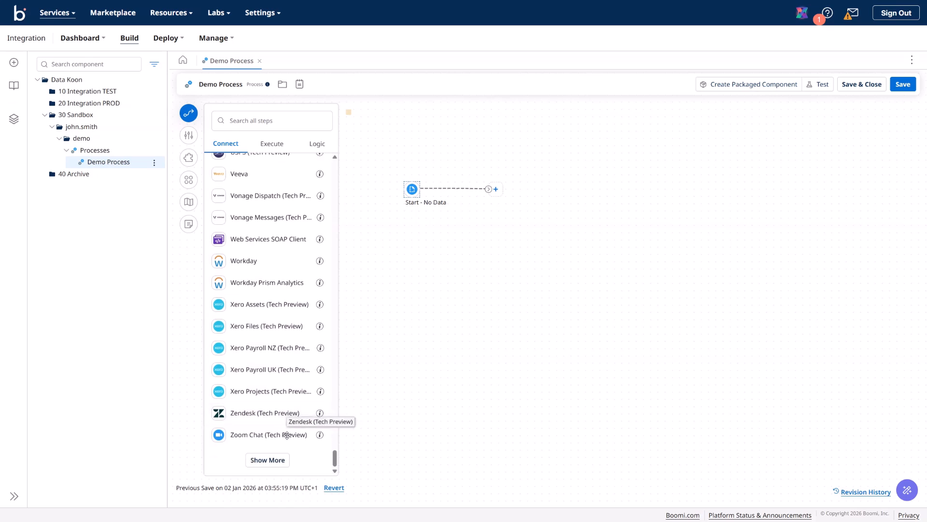
left_click(283, 461)
scroll(285, 454, "down", 8)
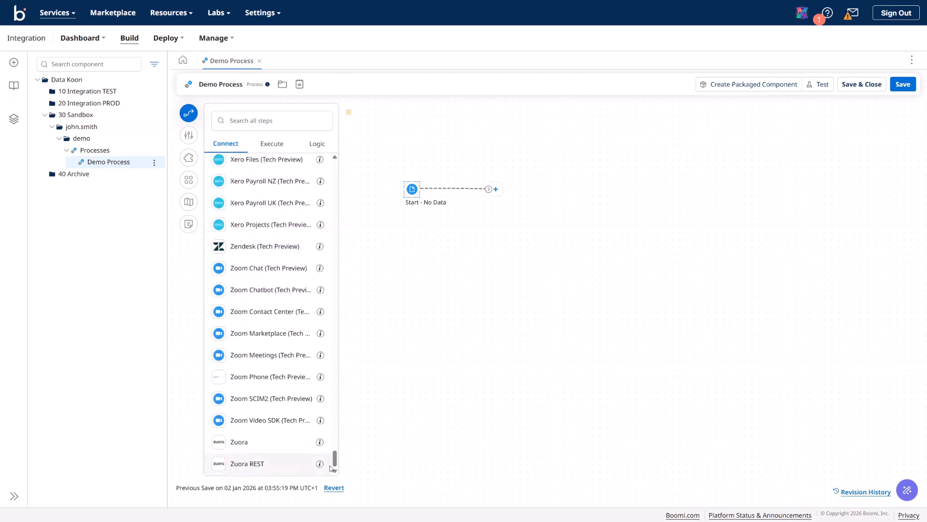
left_click_drag(333, 459, 363, 159)
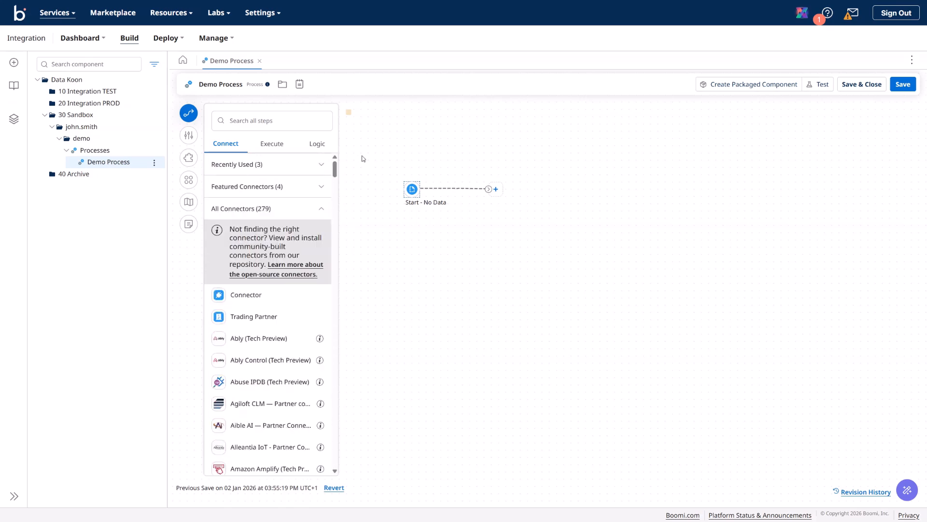
Step: Search the steps for 'database', read the Database V2 description, then clear the search
scroll(281, 296, "down", 4)
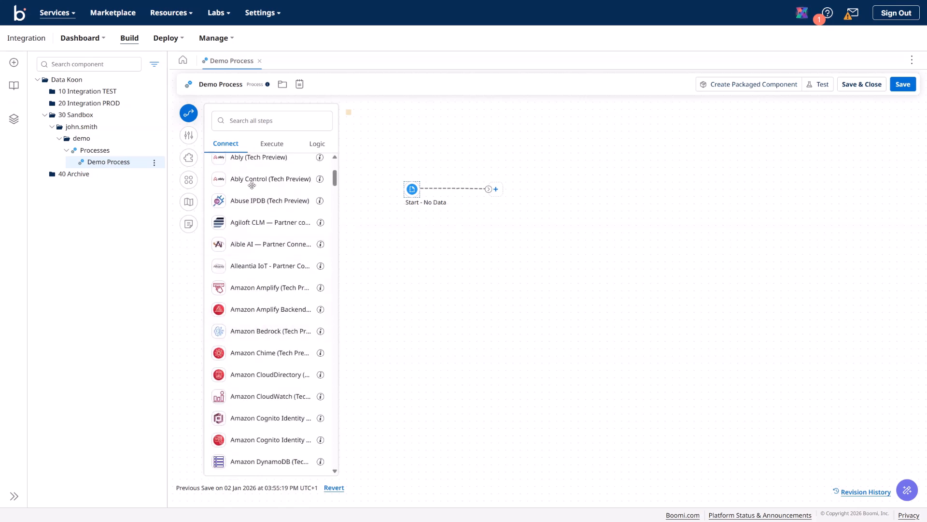
left_click(252, 126)
left_click(255, 121)
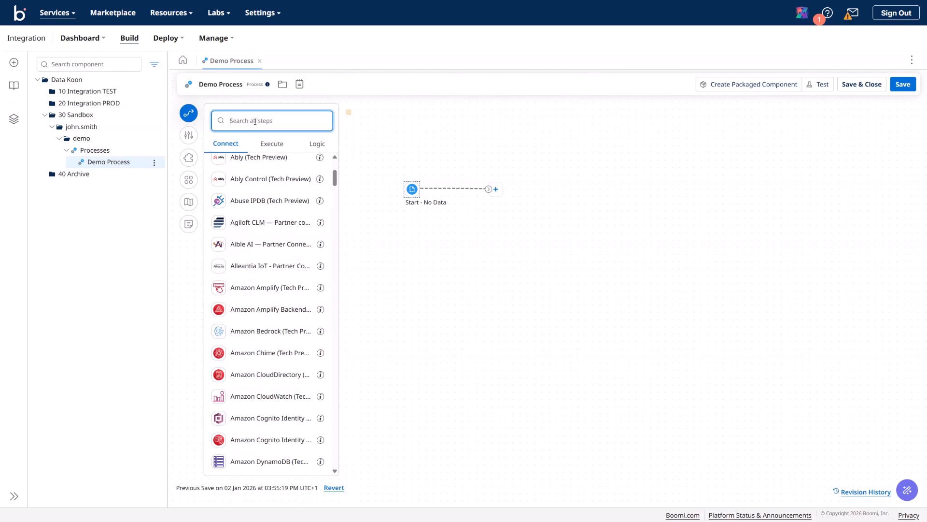
type("datavas")
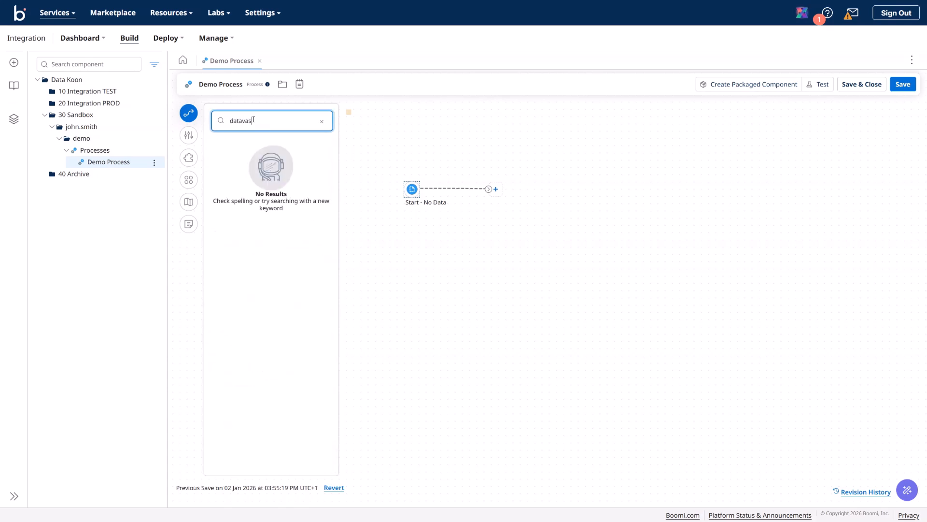
key("BackSpace")
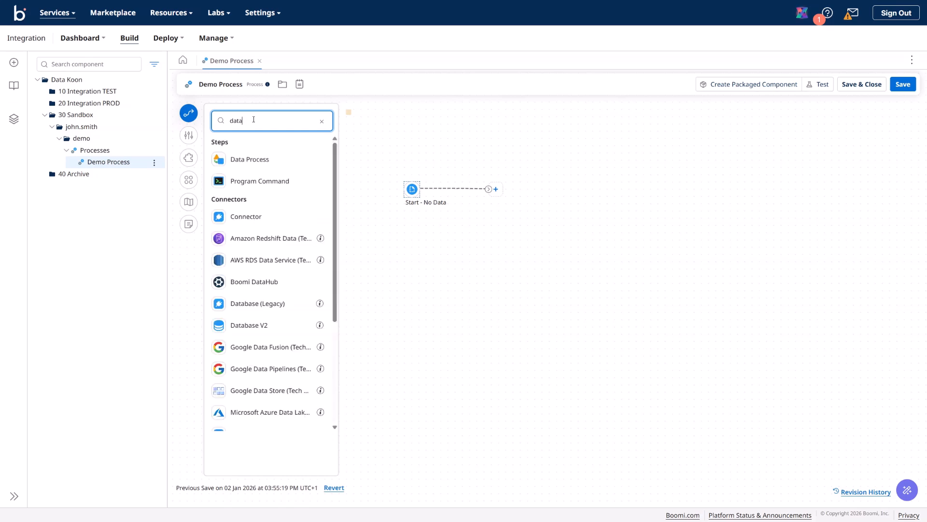
type("base")
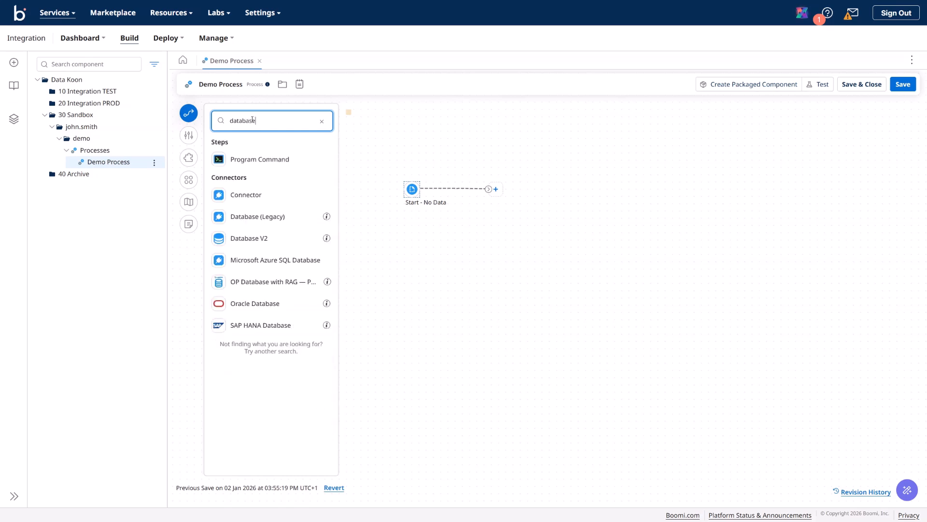
left_click(329, 239)
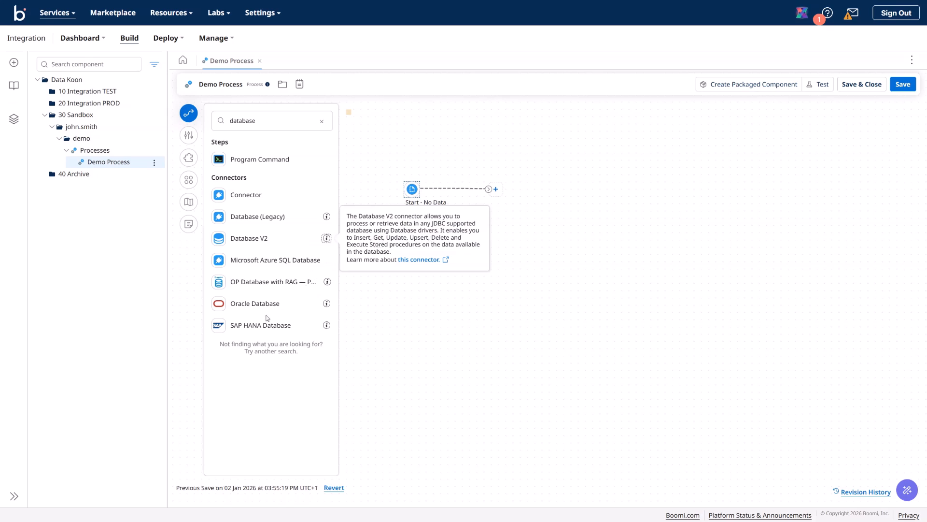
left_click(321, 122)
scroll(289, 198, "up", 4)
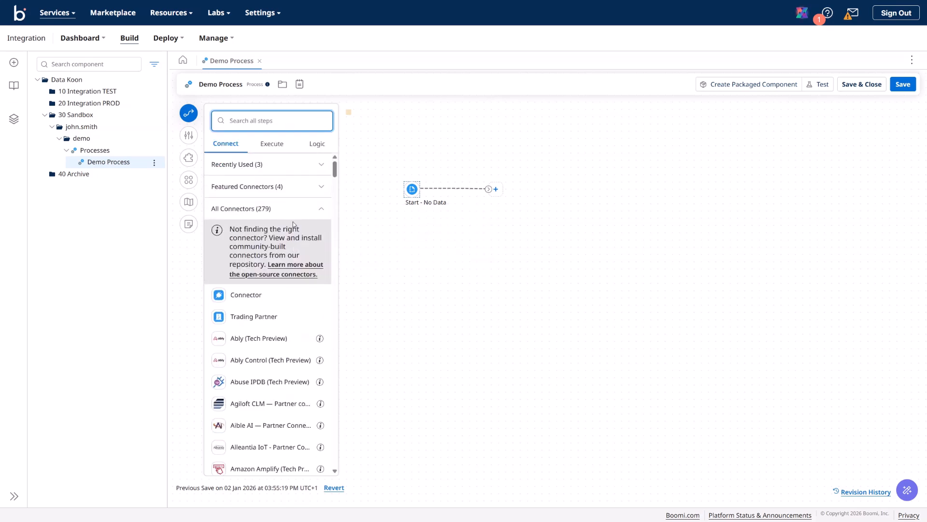
left_click(322, 212)
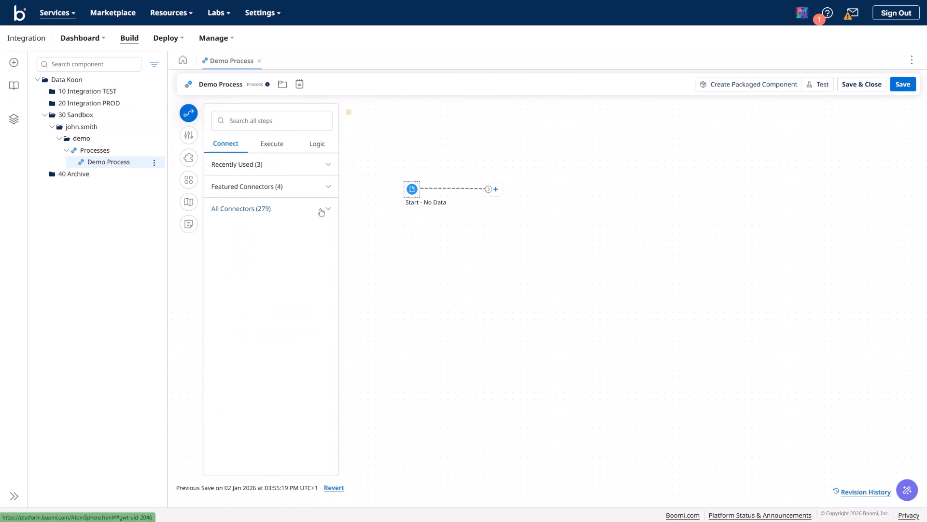
left_click(272, 146)
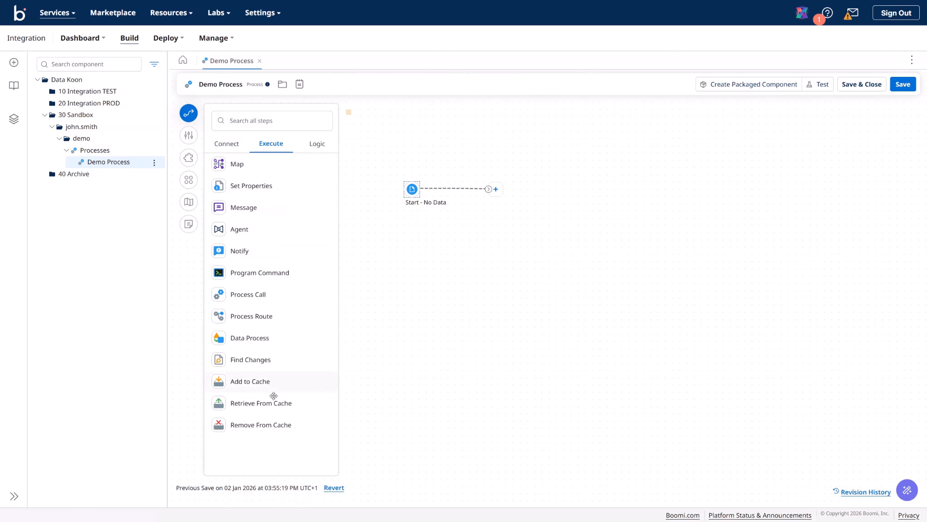
left_click(319, 146)
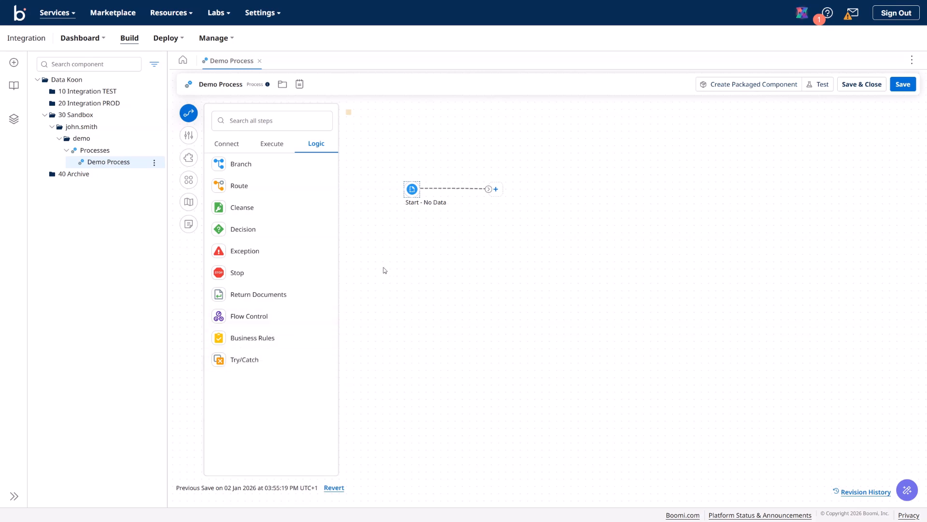
left_click(276, 148)
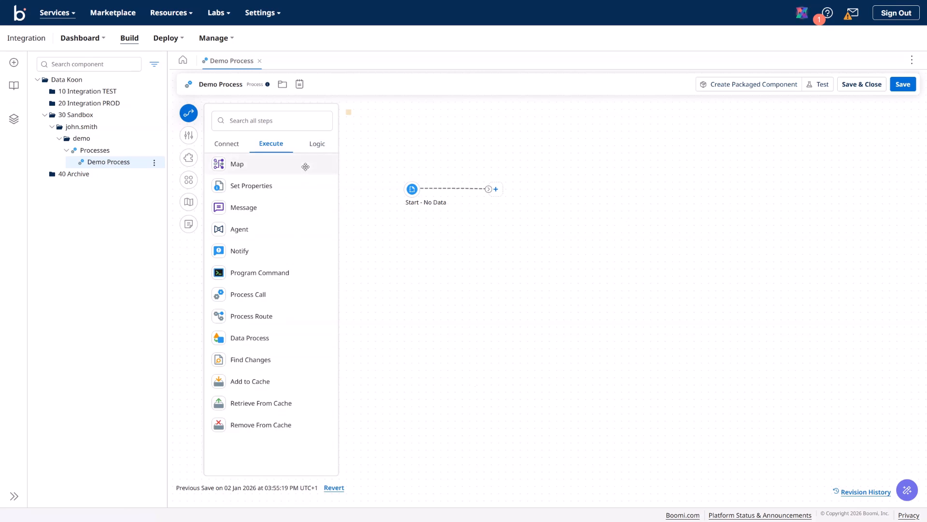
left_click(233, 149)
Step: Drop a Database V2 step from a 'database' search, then cancel, discard it and clear the search
left_click(248, 121)
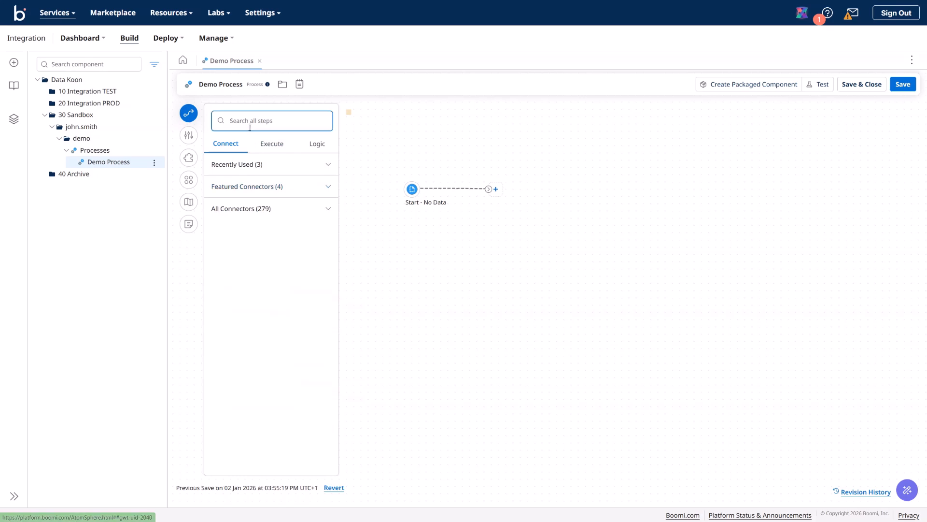
type("da")
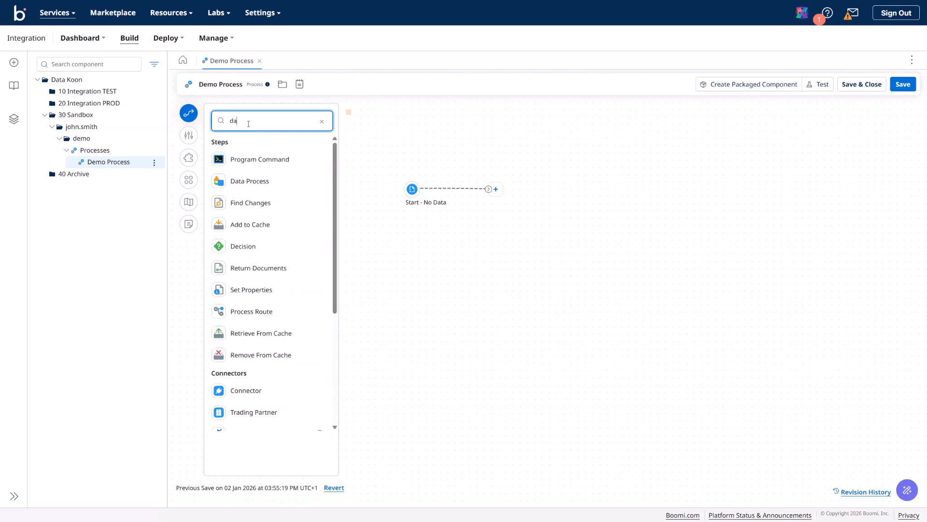
type("tabase")
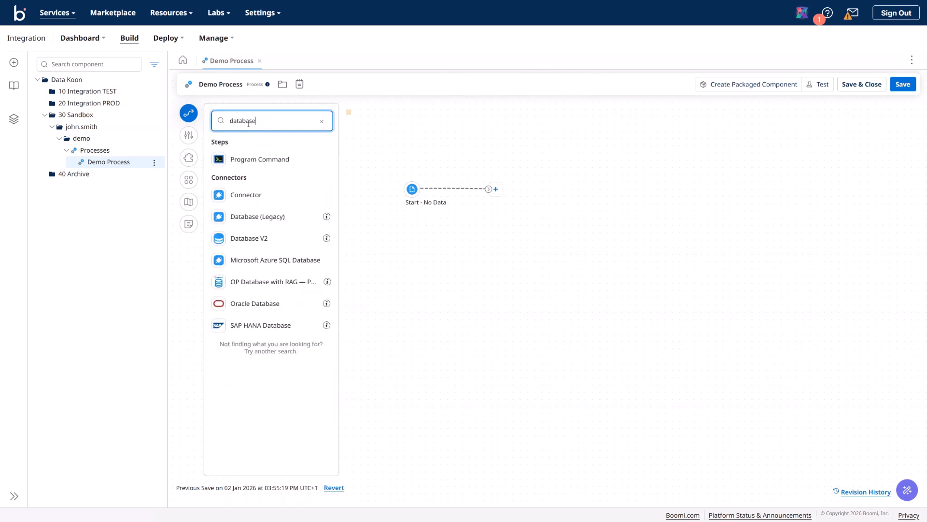
left_click_drag(253, 238, 451, 282)
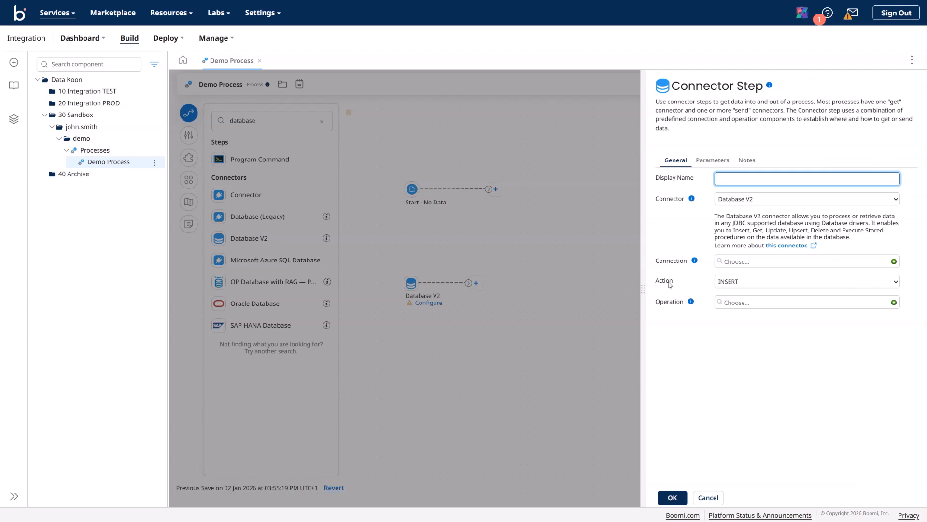
left_click(716, 496)
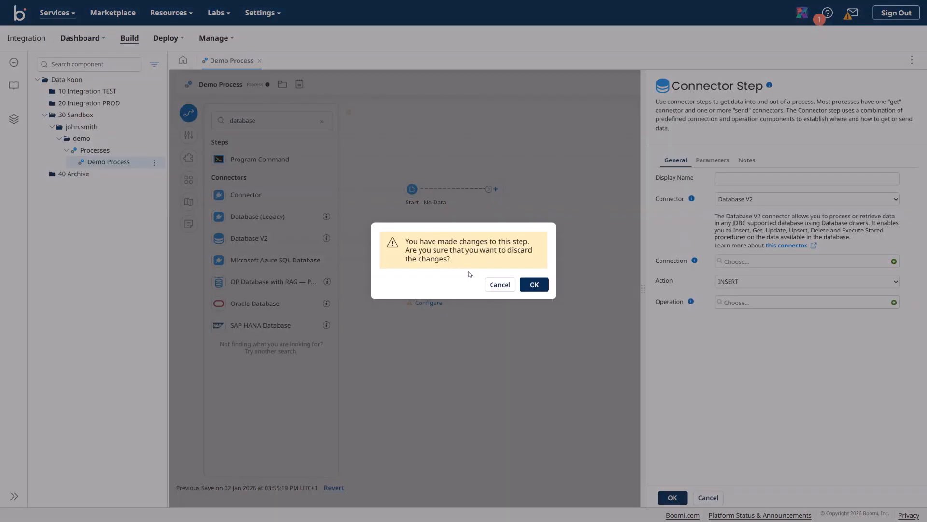
left_click(535, 284)
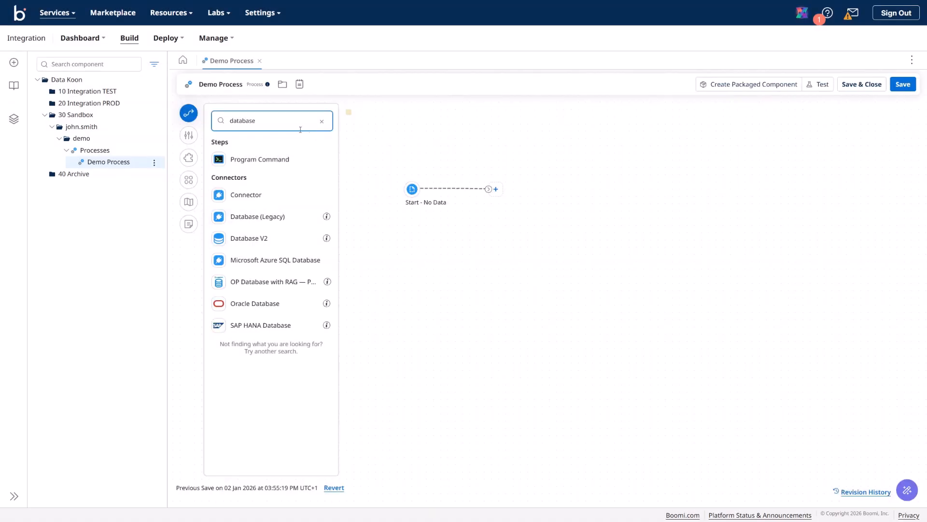
left_click(322, 121)
Step: Add a Map step from the Execute steps and place it below Start
left_click(271, 144)
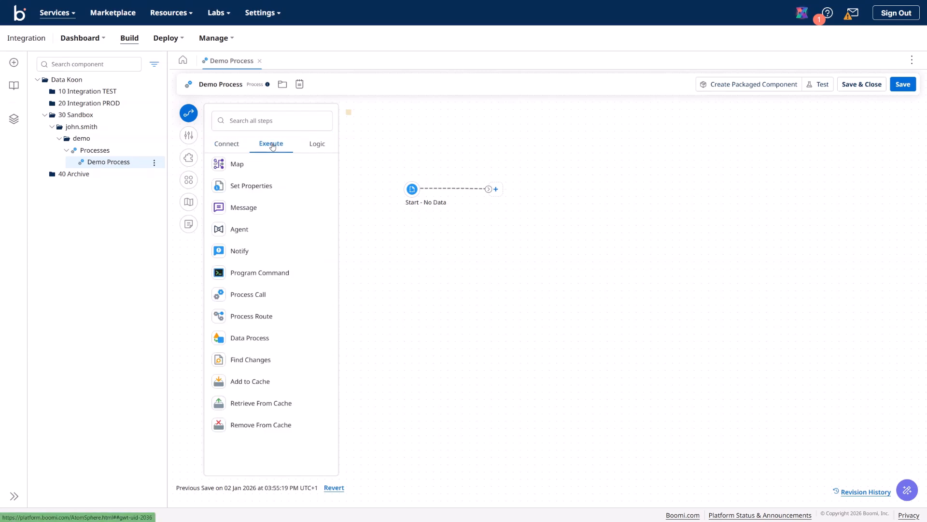
left_click_drag(248, 165, 512, 280)
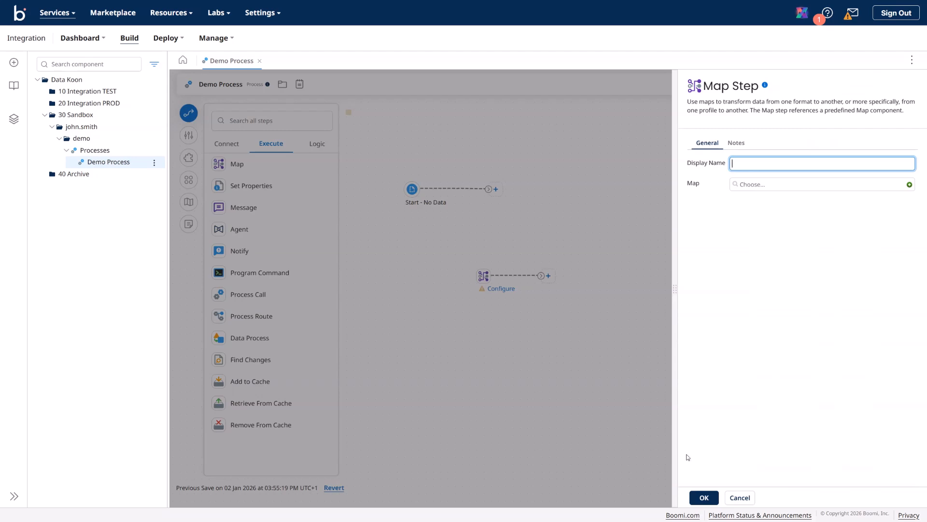
left_click(704, 497)
left_click_drag(475, 274, 410, 246)
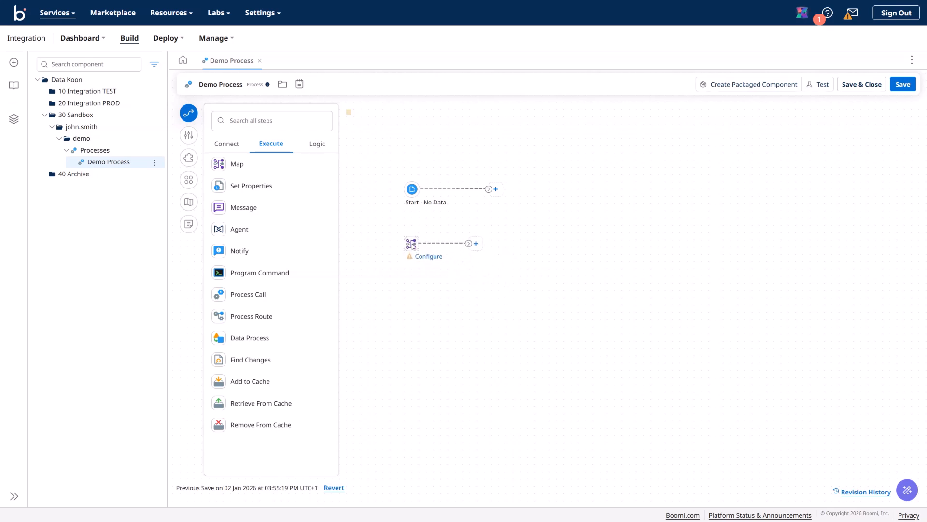
Step: Find Database V2 by searching 'datab' and add it to the canvas unconfigured
left_click(230, 144)
left_click(256, 119)
type("database")
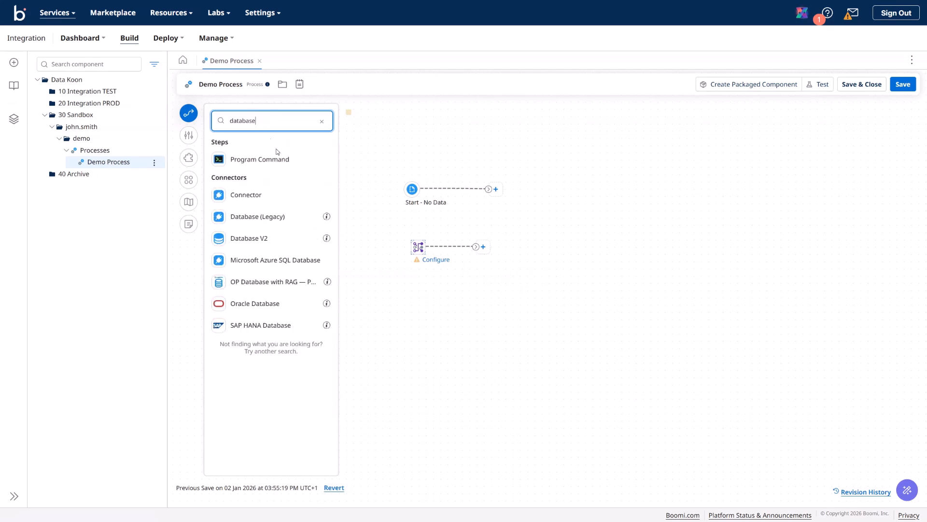
left_click_drag(256, 238, 478, 328)
left_click(671, 498)
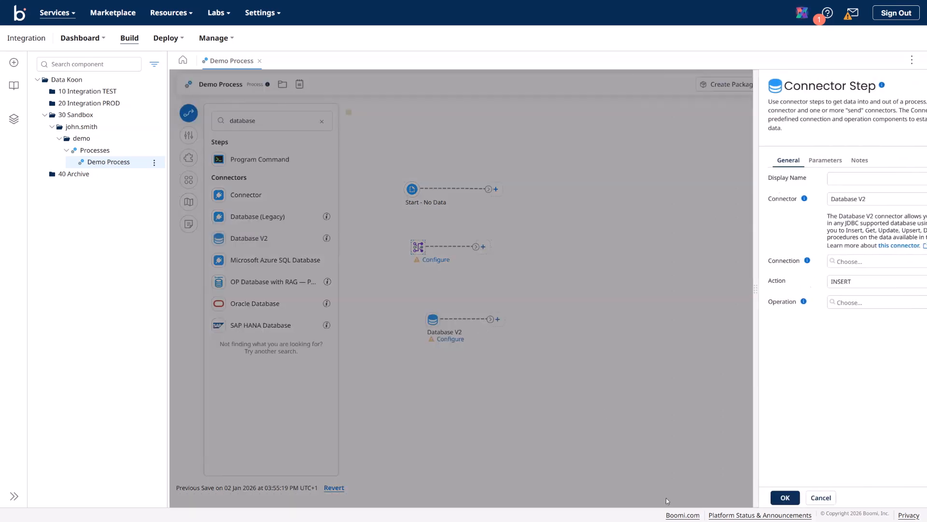
left_click_drag(432, 319, 426, 293)
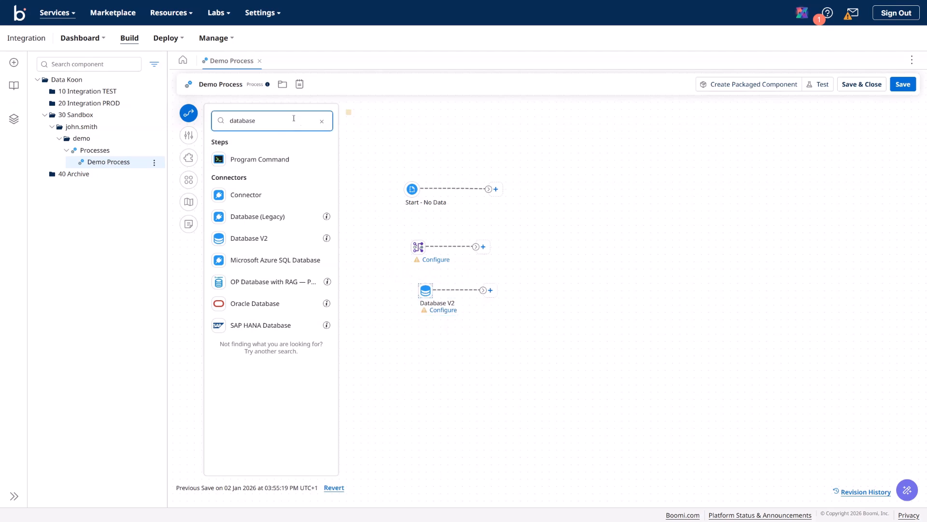
left_click(321, 121)
Step: Add a Message step from Execute and shift Database V2 to the right
left_click(274, 145)
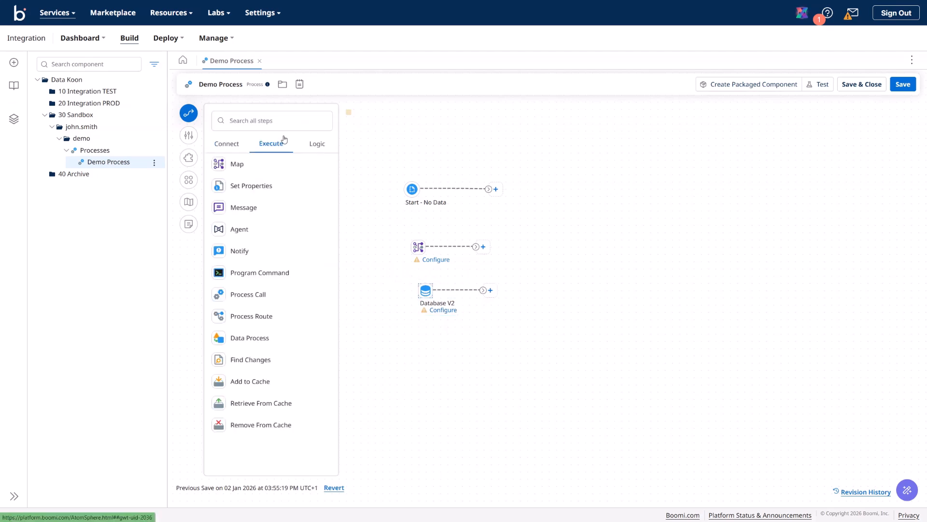
left_click_drag(253, 207, 464, 371)
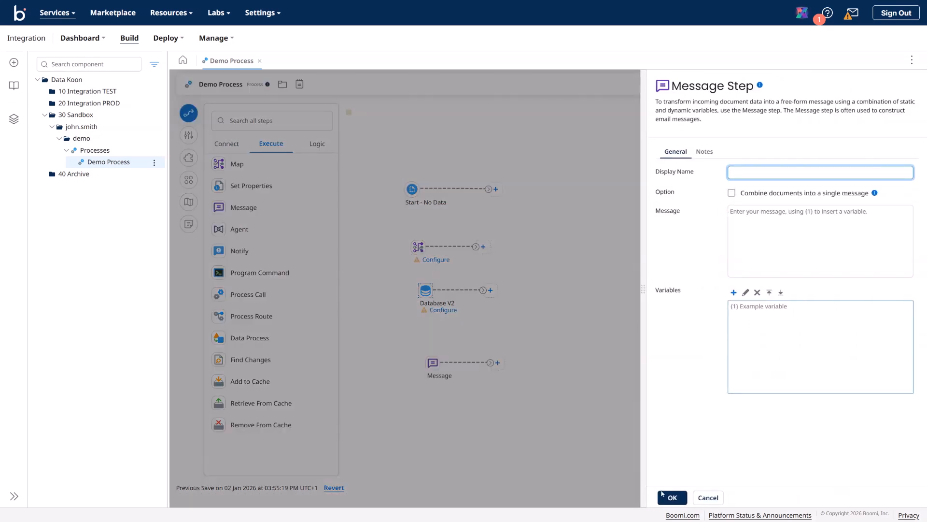
left_click(662, 493)
left_click_drag(432, 364, 419, 350)
left_click_drag(425, 290, 491, 290)
Step: Move Map beside Start and link Start to Map, Map to Database V2, Database V2 to Message
left_click_drag(418, 246, 536, 185)
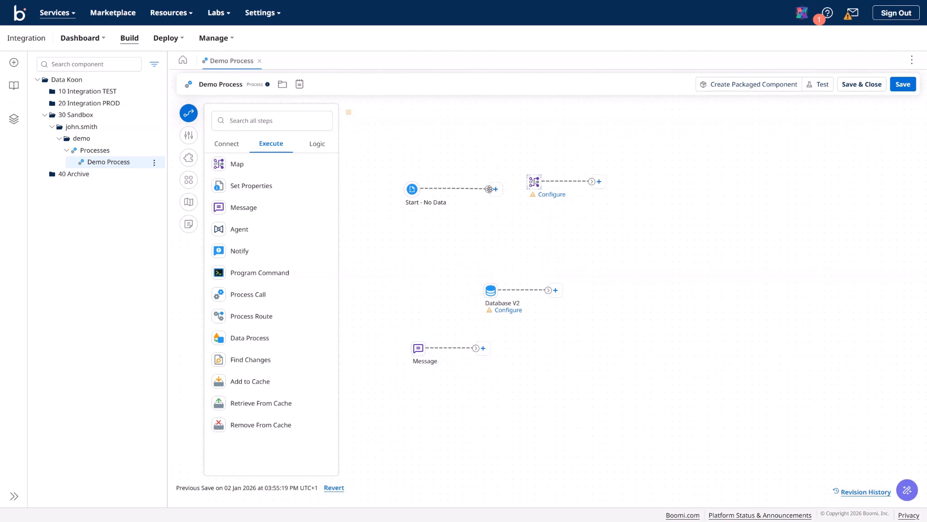
left_click_drag(528, 186, 533, 184)
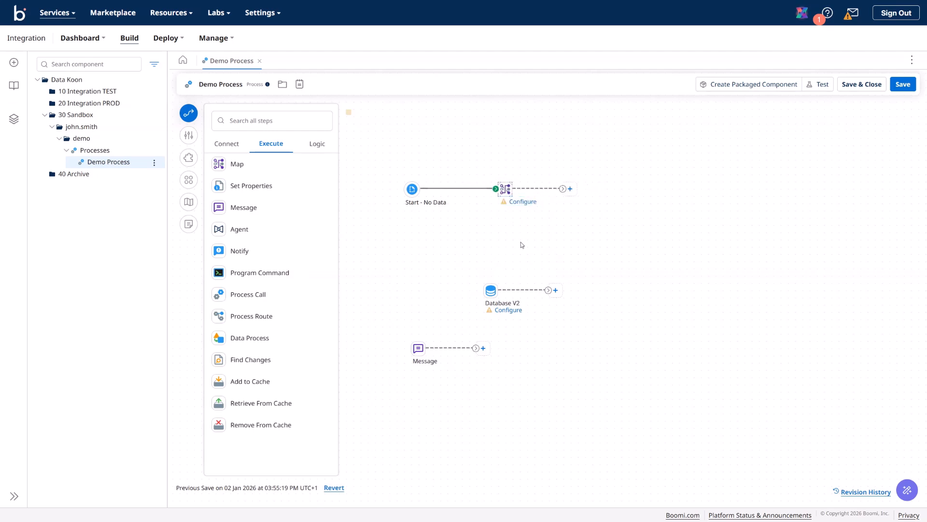
left_click_drag(570, 192, 490, 289)
left_click_drag(548, 290, 409, 348)
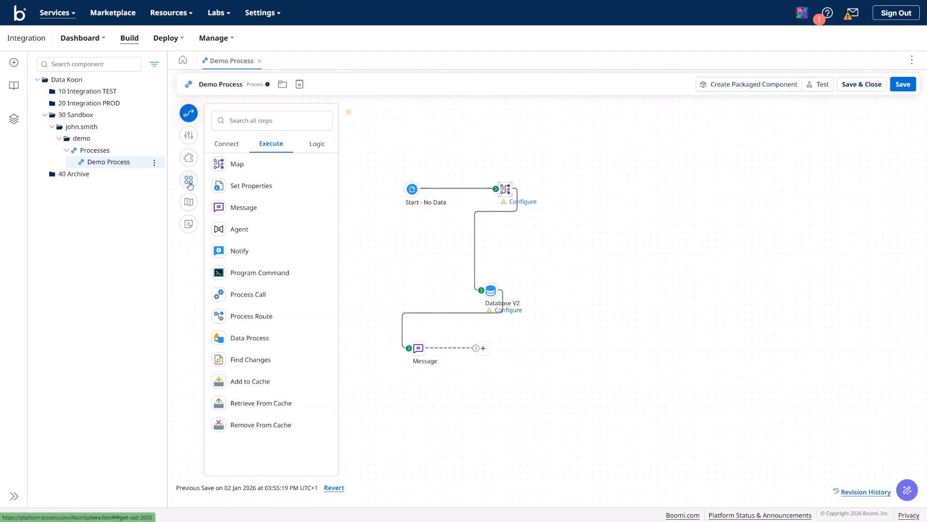
left_click(321, 149)
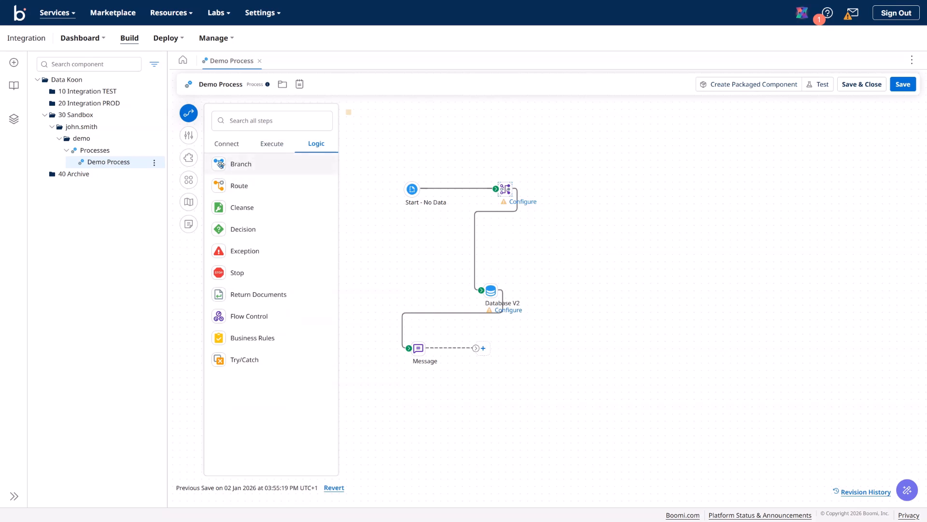
Step: Add a Branch step and reroute Map's output into the Branch instead of Database V2
left_click_drag(241, 166, 603, 266)
left_click(749, 497)
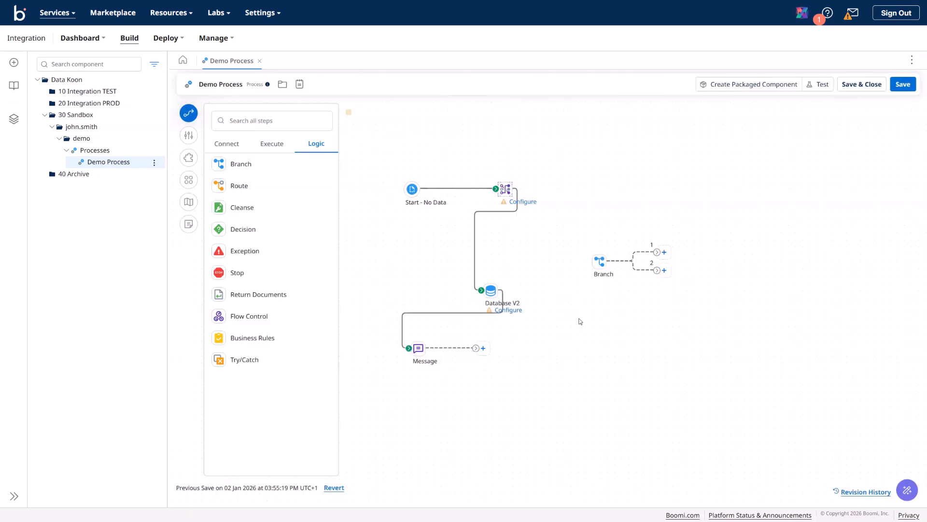
left_click(491, 291)
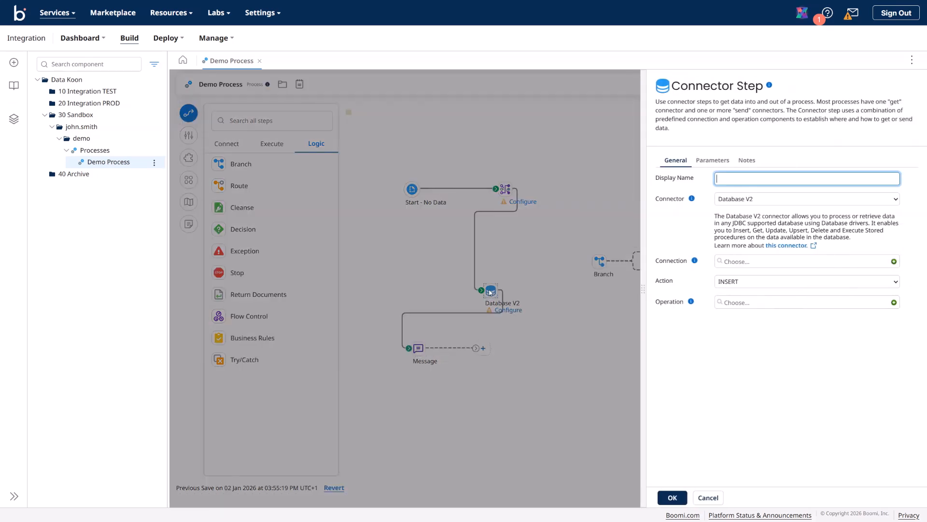
left_click(708, 497)
left_click_drag(476, 271, 598, 261)
left_click_drag(599, 261, 591, 193)
Step: Reposition the steps and wire Branch path 1 to Database V2 and path 2 to Message
left_click_drag(490, 290, 736, 212)
left_click(669, 234)
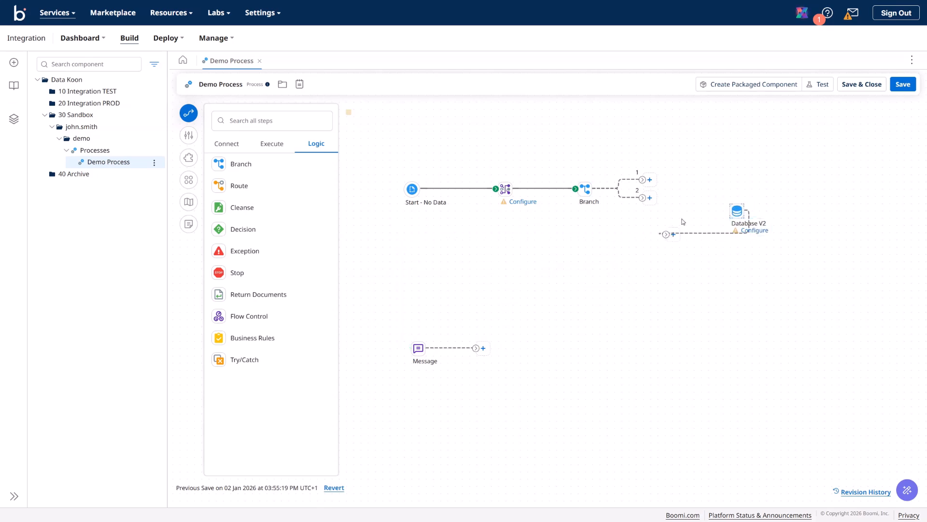
left_click_drag(642, 180, 751, 189)
left_click_drag(683, 214, 822, 185)
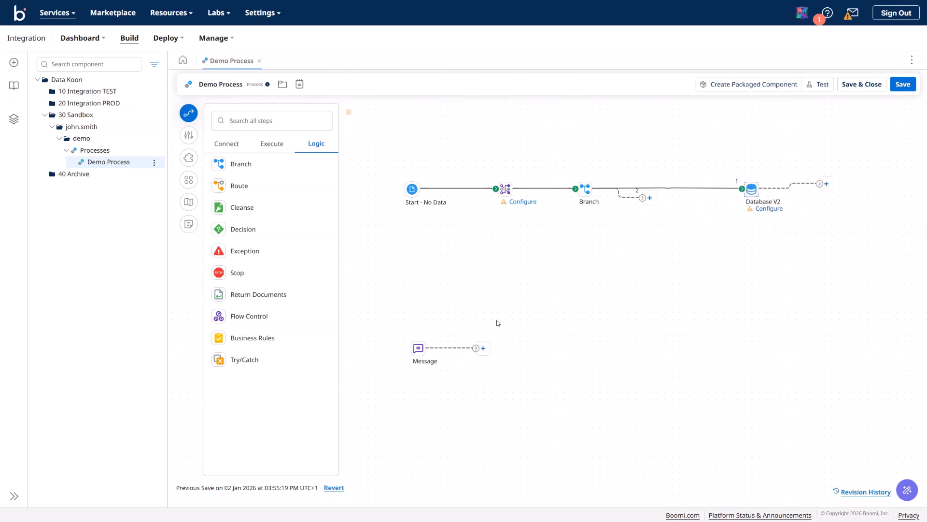
left_click_drag(426, 349, 686, 261)
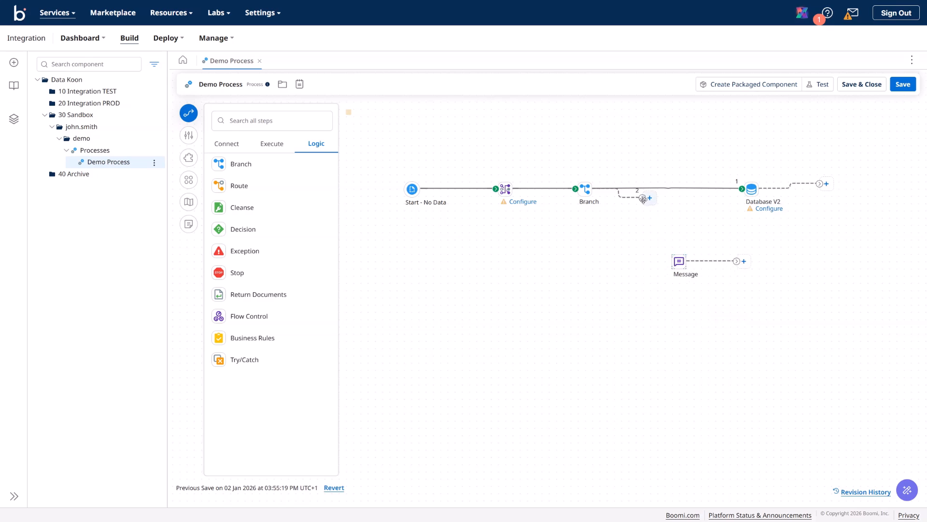
left_click_drag(641, 198, 696, 256)
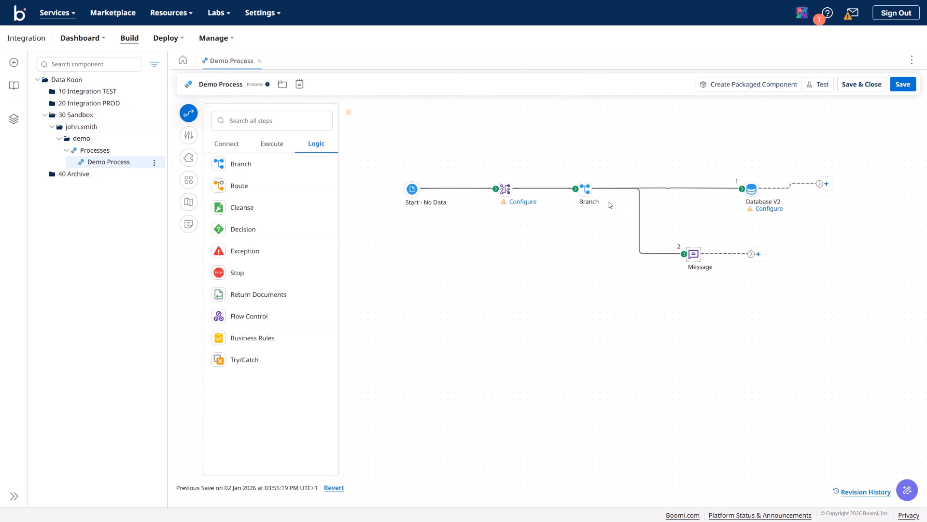
Step: Save and arrange the process, then add two 'End and continue' Stop steps
left_click(188, 179)
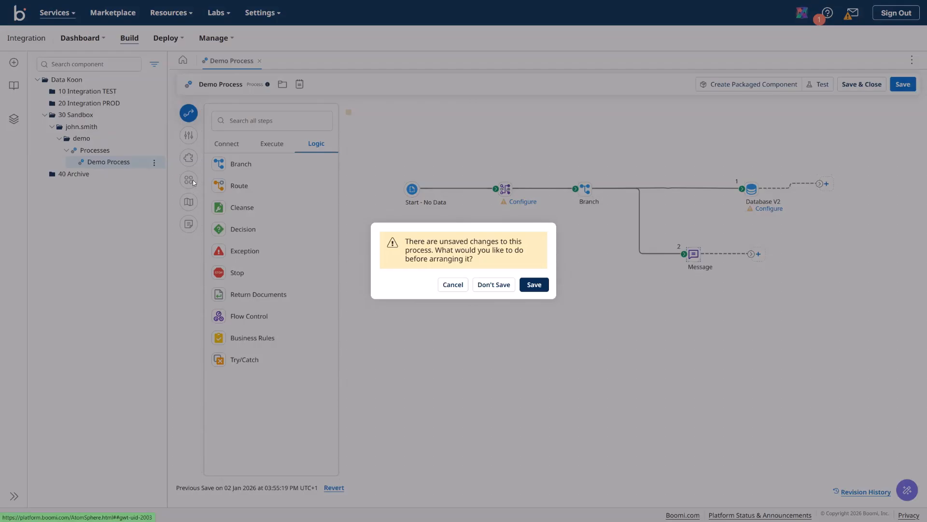
left_click(539, 287)
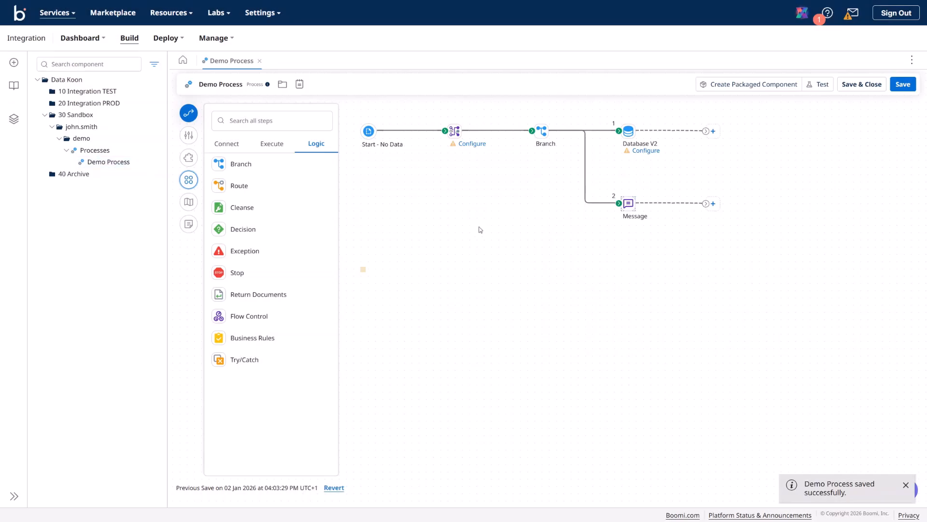
left_click_drag(234, 272, 755, 270)
left_click(700, 497)
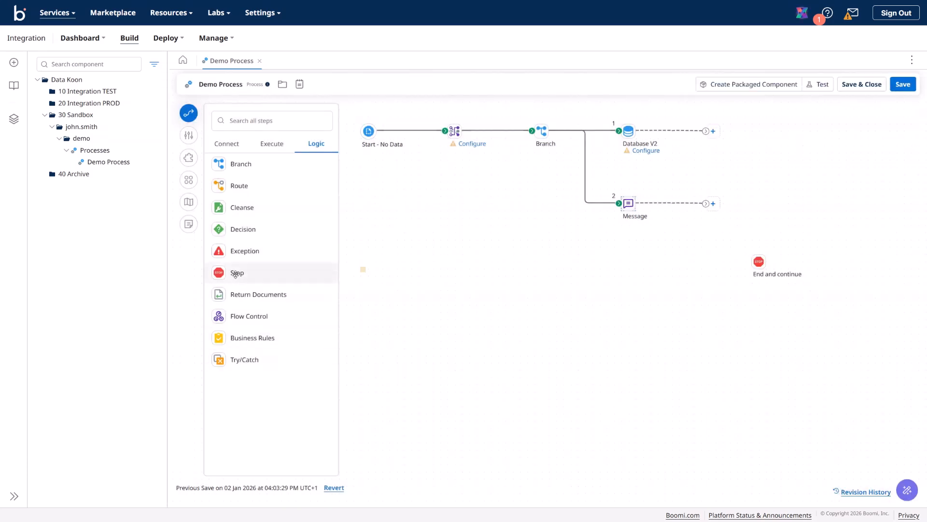
left_click_drag(235, 274, 679, 334)
left_click(699, 495)
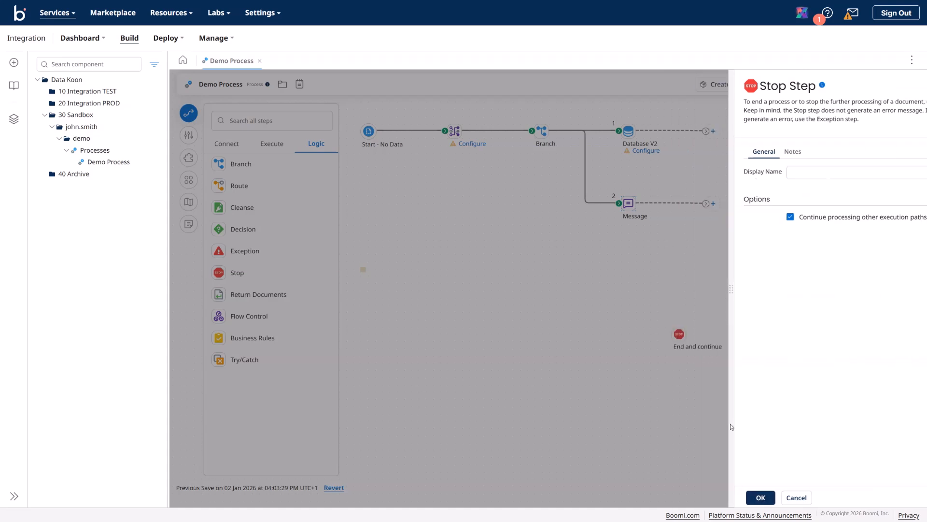
Step: Attach one Stop to the Database V2 end and one to Message, then save and arrange
left_click_drag(758, 260, 788, 208)
left_click_drag(777, 164, 760, 133)
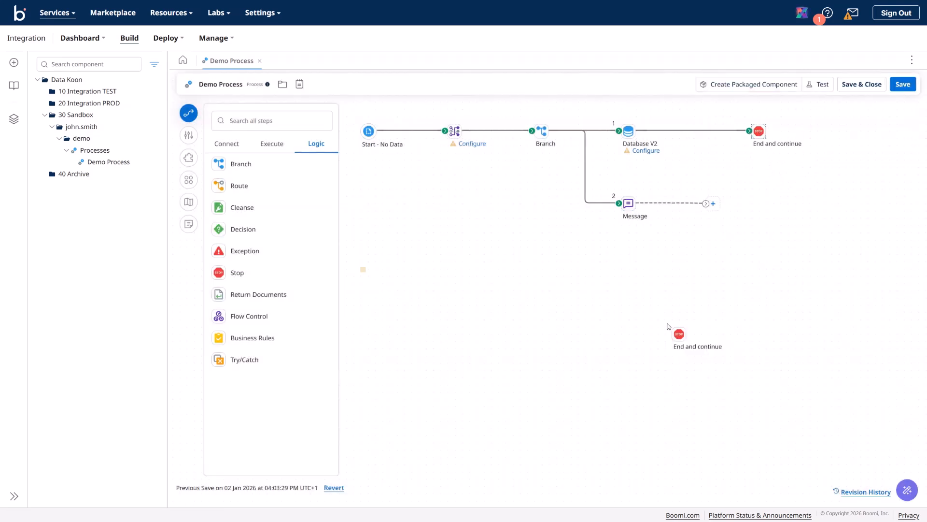
left_click_drag(679, 334, 751, 198)
left_click(449, 219)
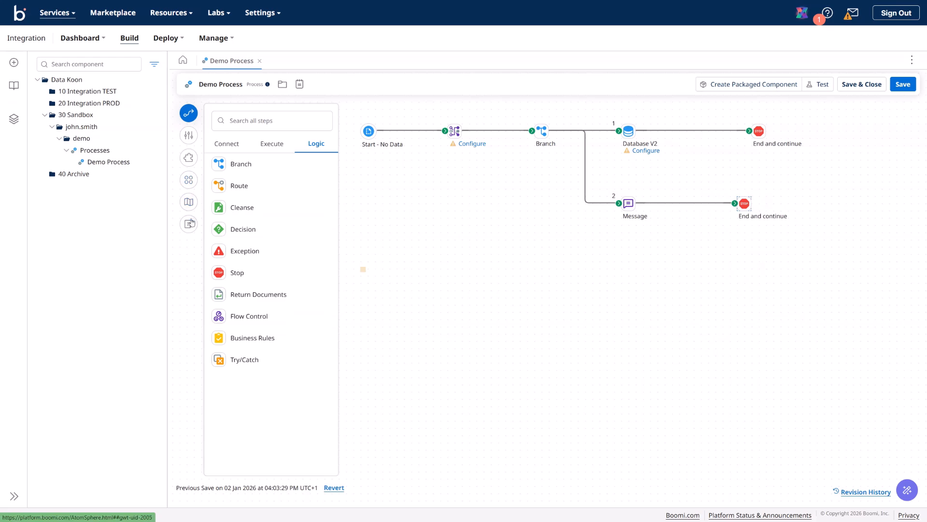
left_click(188, 180)
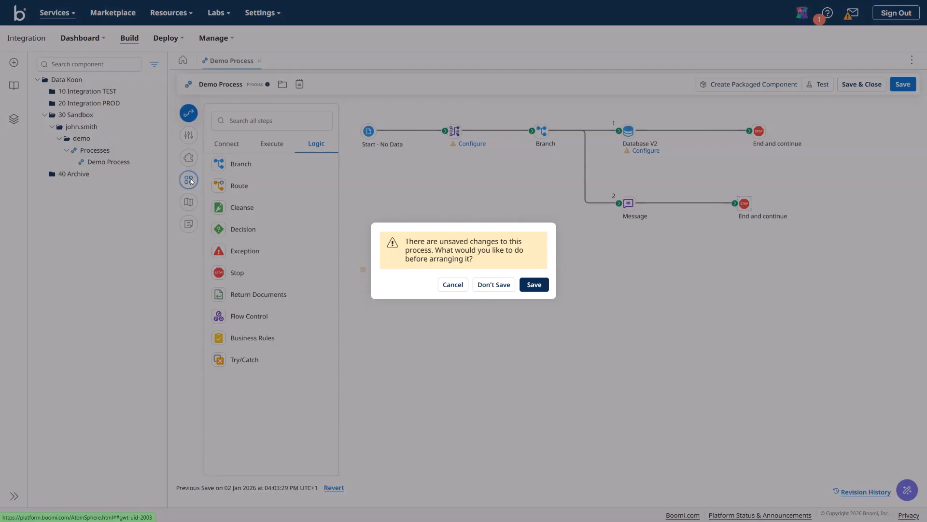
left_click(533, 285)
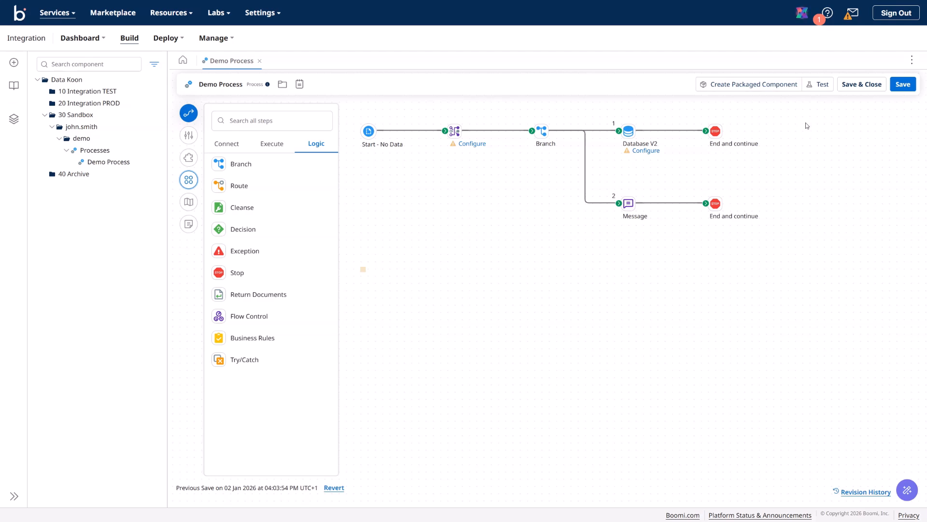
Step: Start a test run, agree to install a runtime and choose DEU Integration Test Cloud
left_click(823, 85)
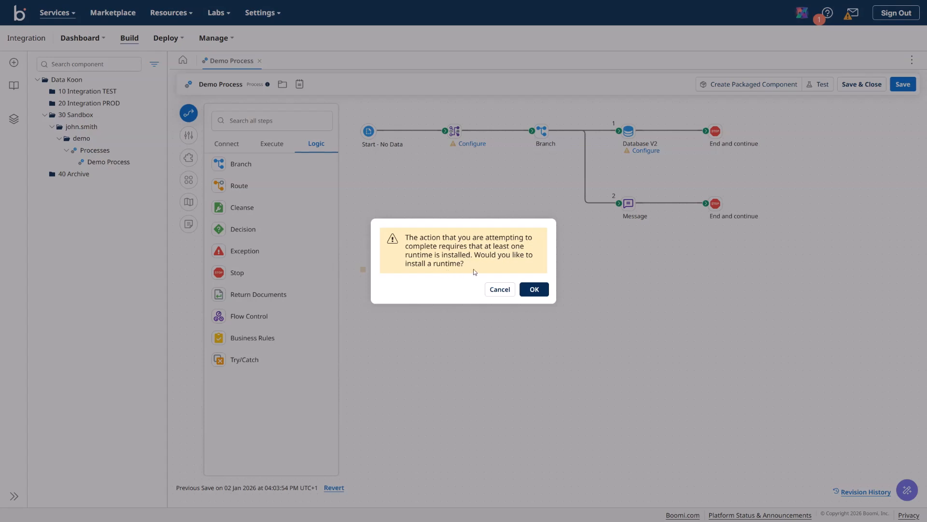
left_click(534, 289)
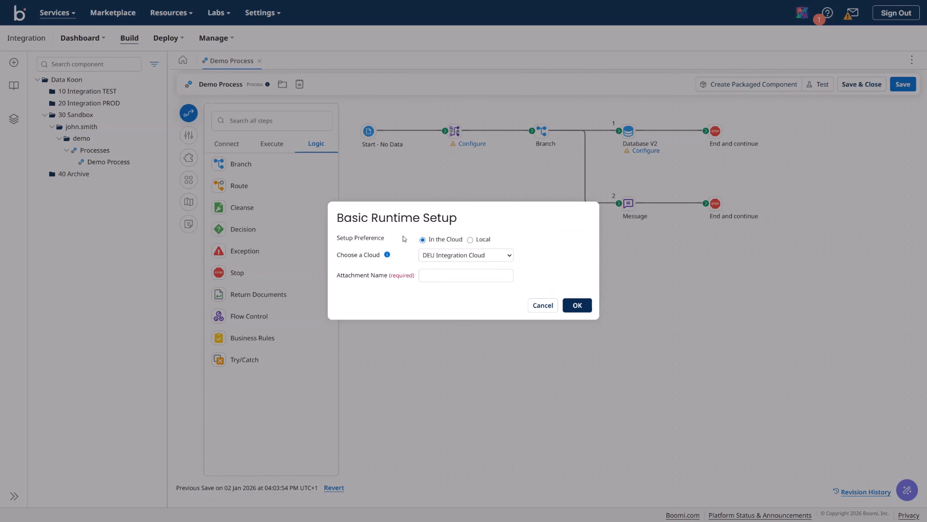
left_click(377, 258)
left_click(387, 255)
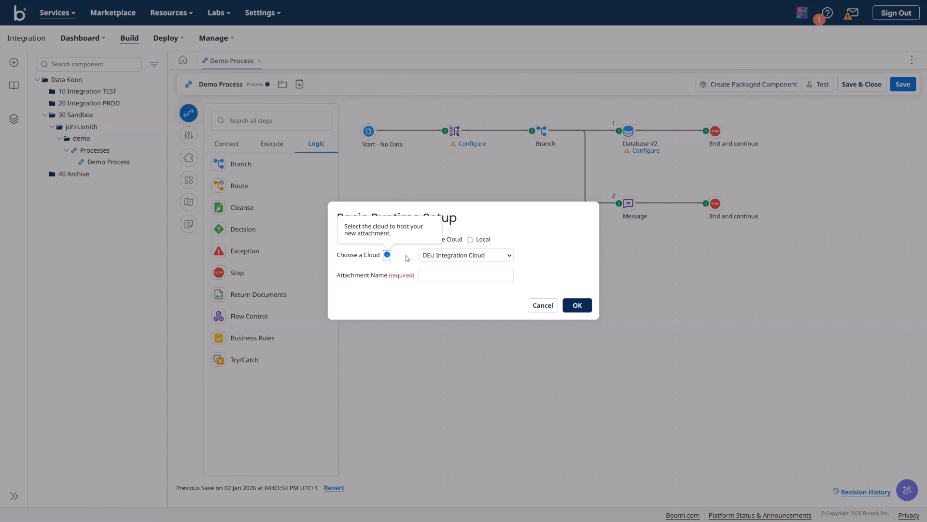
left_click(458, 276)
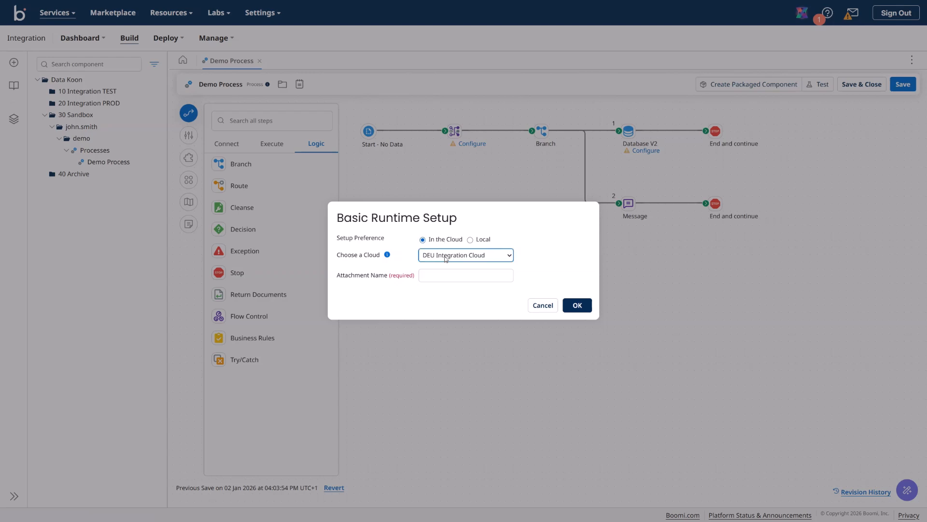
left_click(512, 260)
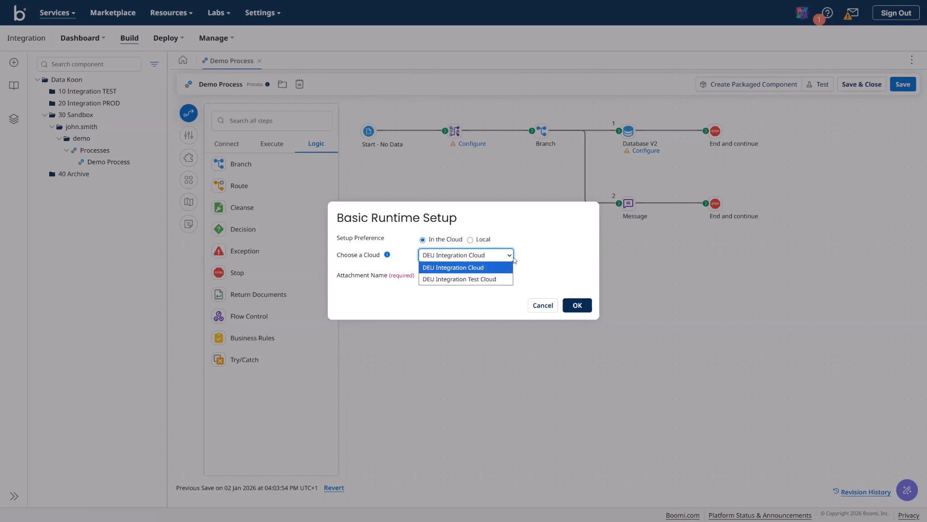
left_click(491, 281)
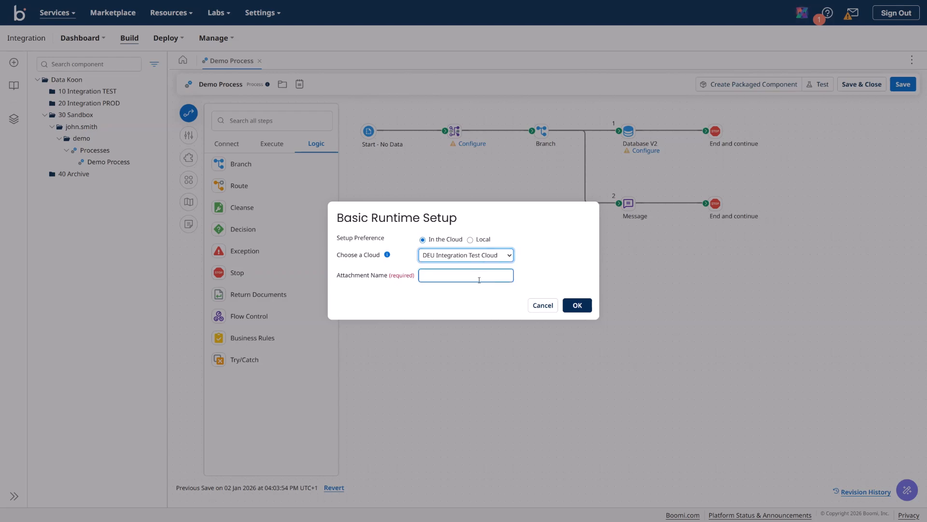
Step: Name the runtime attachment Data Koon TEST and create it
left_click(479, 280)
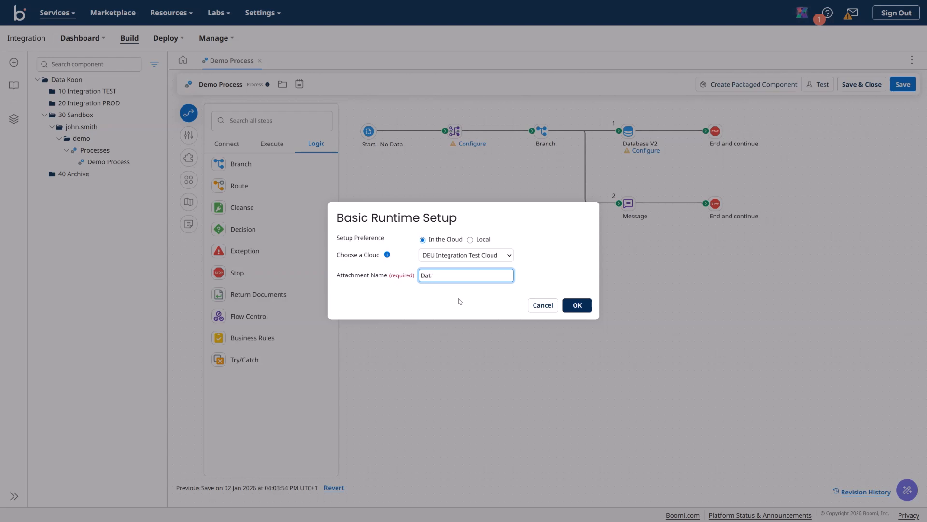
type("D")
key("BackSpace")
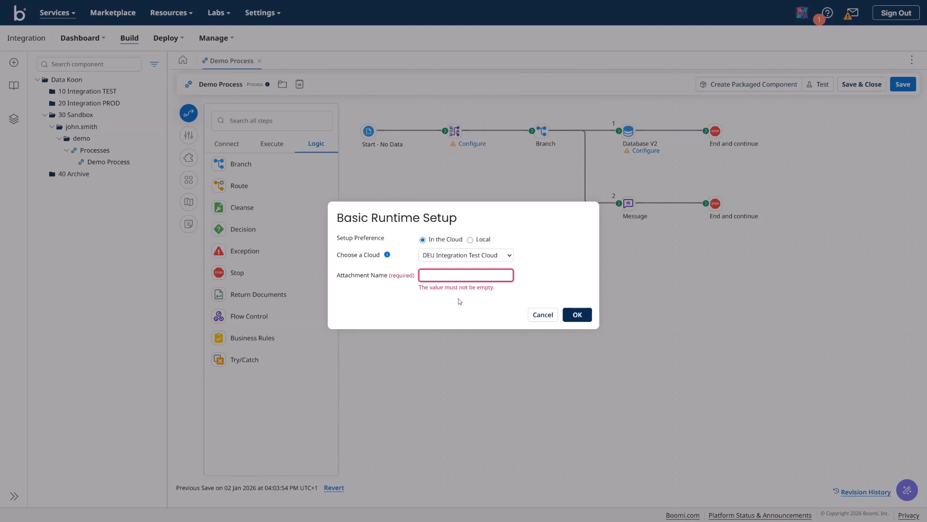
type("Data Koon TEST")
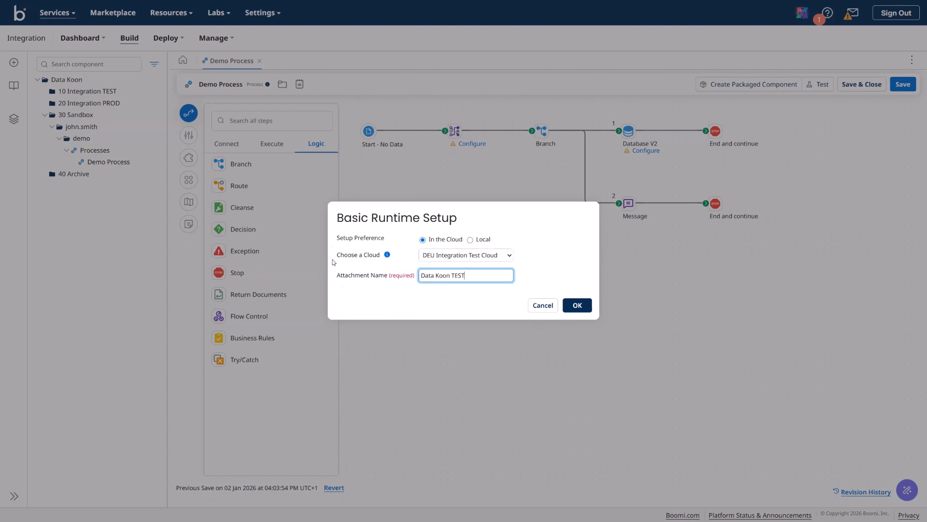
left_click(581, 305)
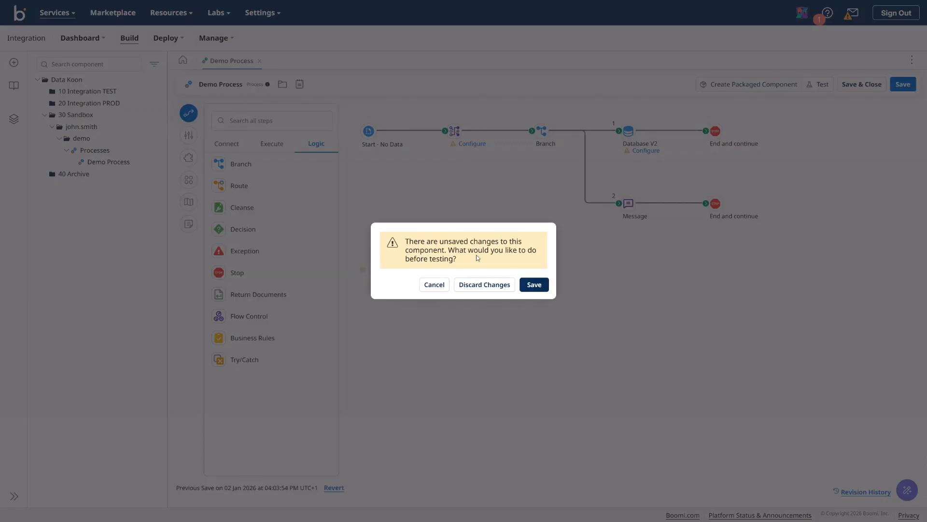
Step: Save Demo Process and start a test run on the Data Koon TEST runtime
left_click(534, 284)
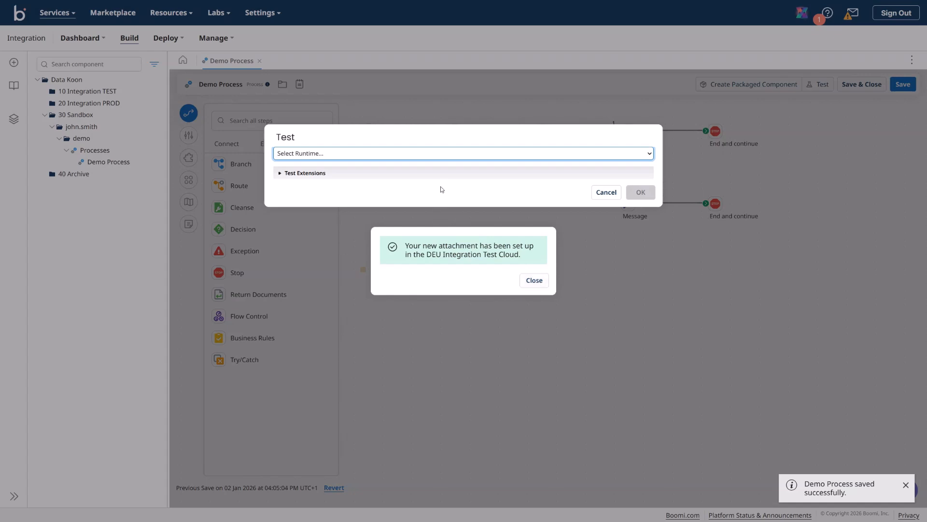
left_click(489, 154)
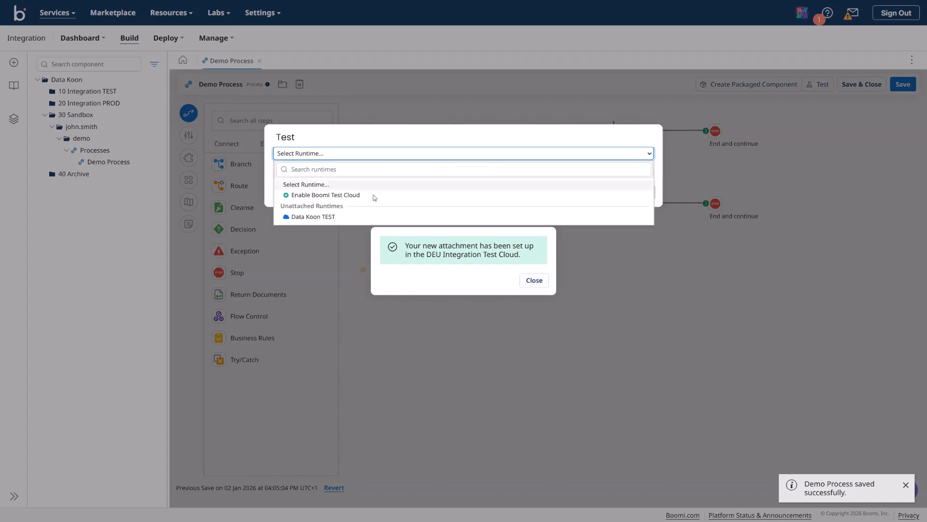
left_click(320, 216)
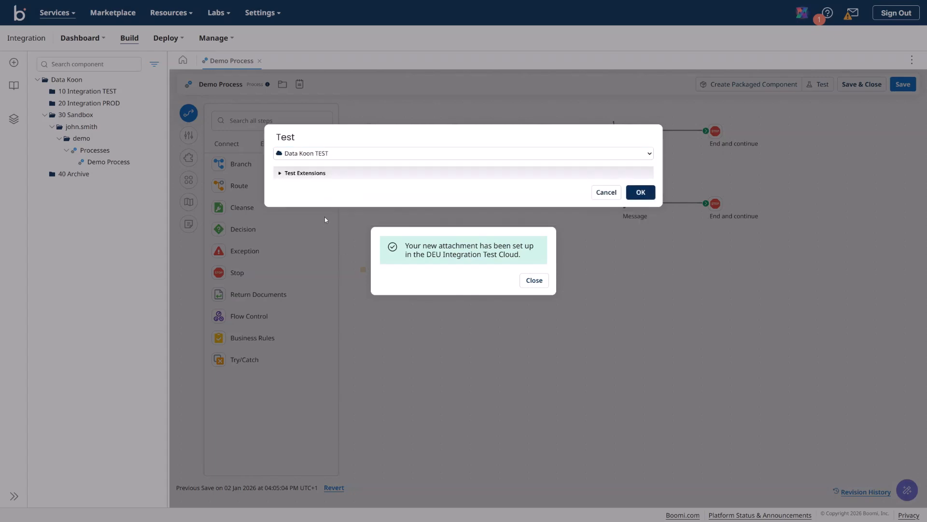
left_click(641, 192)
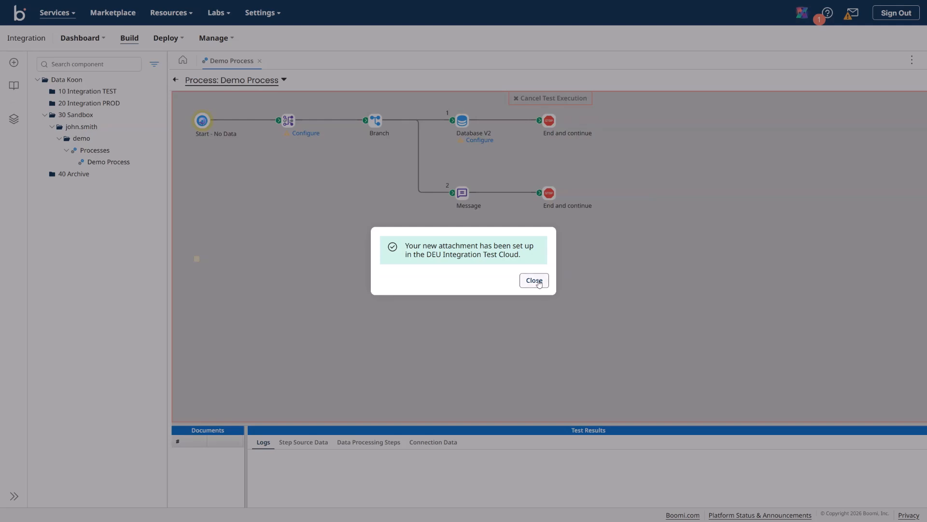
left_click(534, 281)
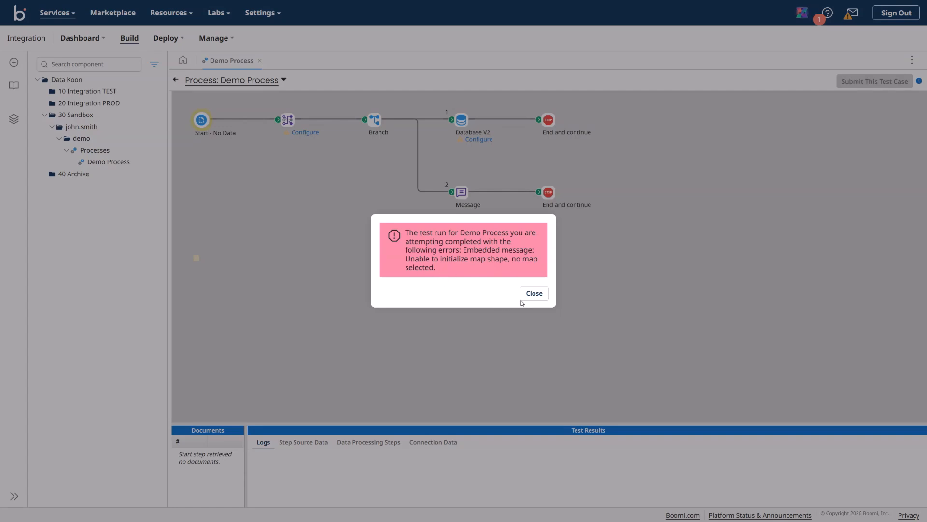
Step: Dismiss the test error and look through each Test Results view, ending on the logs
left_click(534, 293)
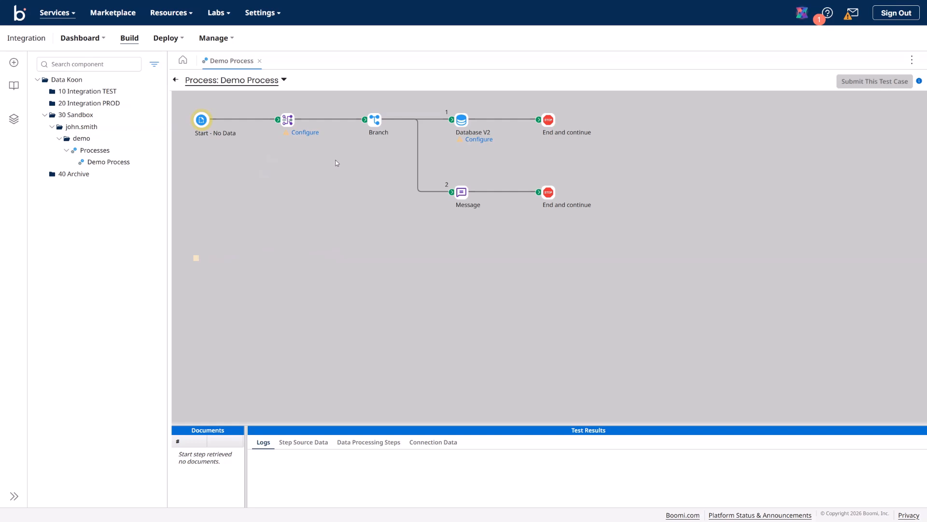
left_click(304, 442)
left_click(361, 443)
left_click(429, 443)
left_click(263, 443)
Step: Inspect the test results of the Start, Map, Branch, Database V2 and End and continue shapes
left_click(201, 127)
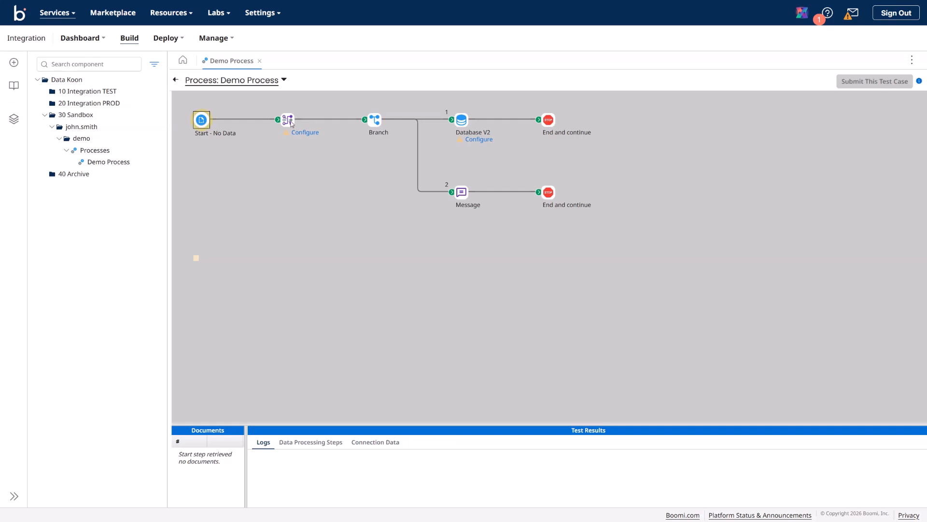
left_click(289, 120)
left_click(375, 120)
left_click(461, 119)
left_click(547, 121)
left_click(285, 121)
left_click(203, 122)
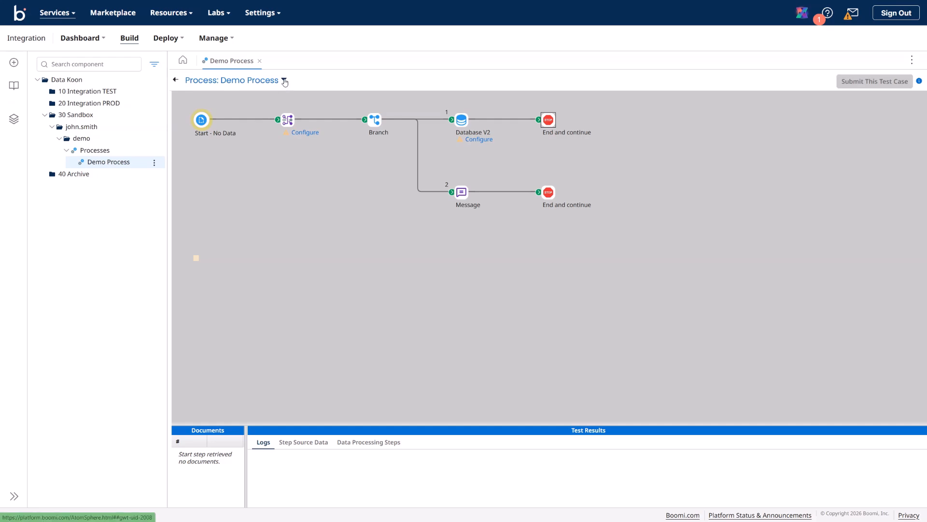
Step: Read the SEVERE 'no map selected' error in the process log, then return to editing Demo Process
left_click(283, 79)
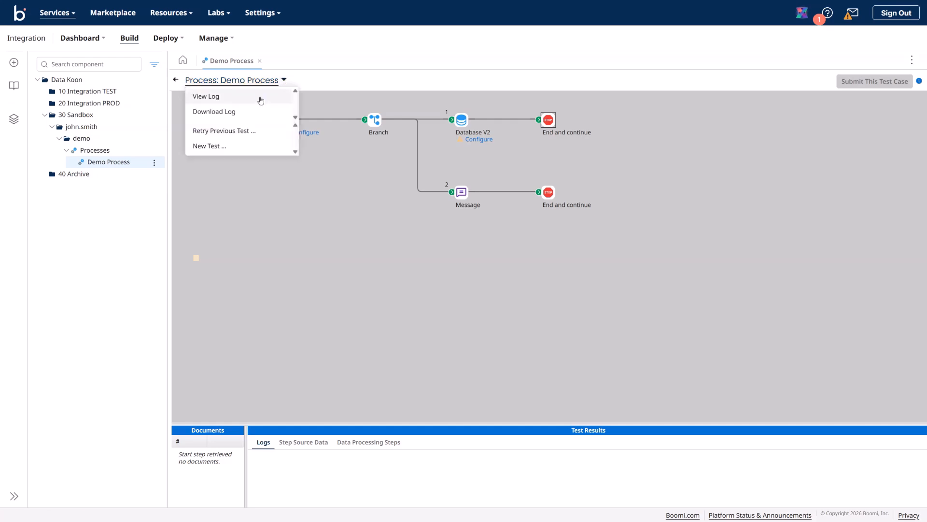
left_click(259, 98)
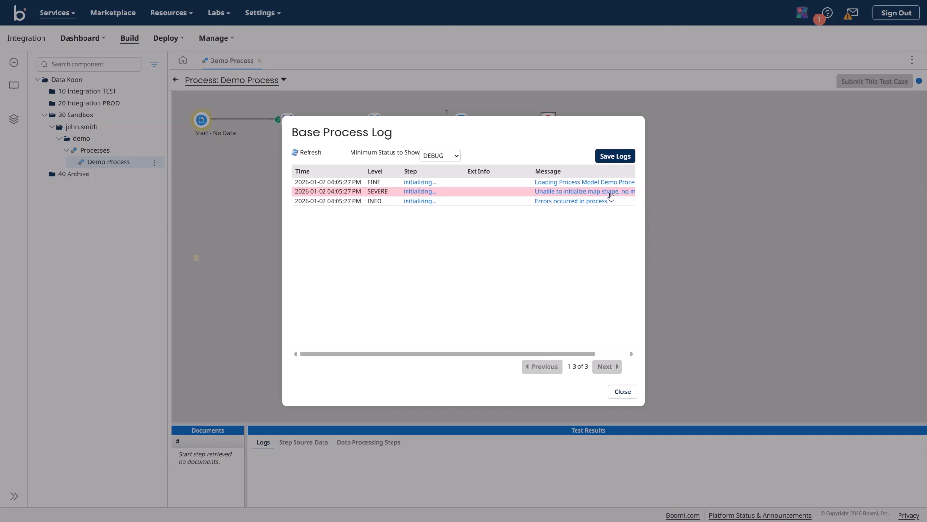
left_click(610, 191)
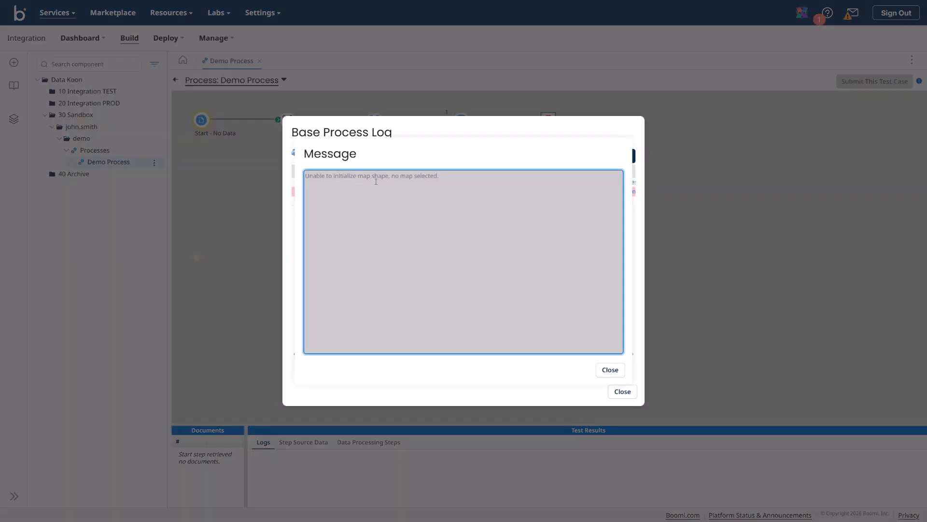
left_click(610, 371)
left_click(618, 391)
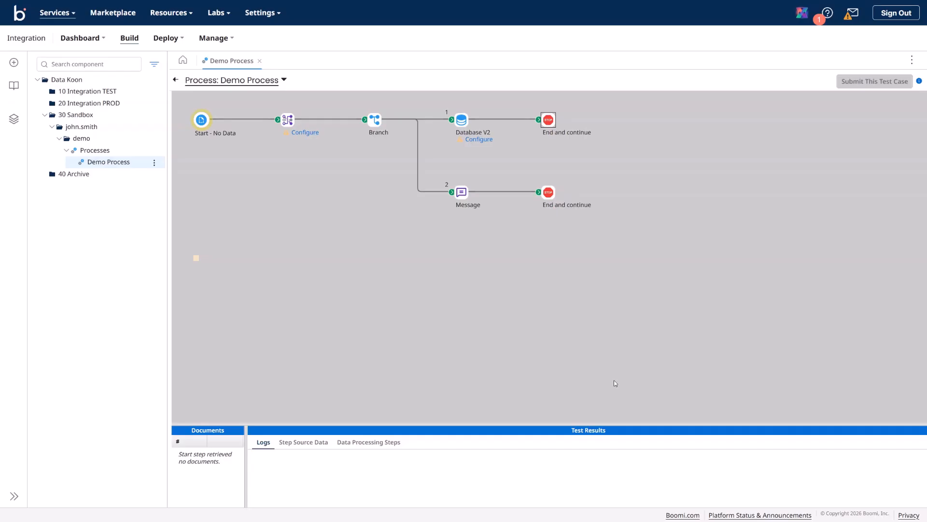
left_click(175, 79)
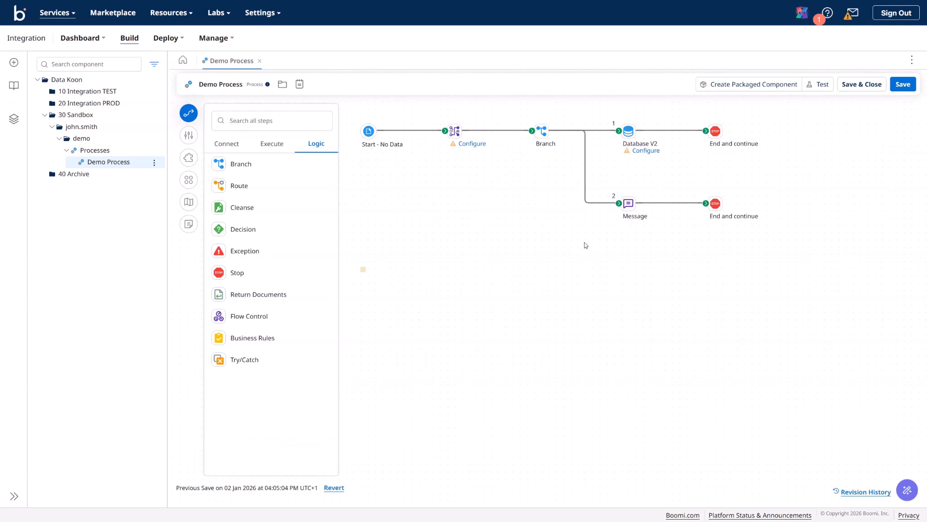